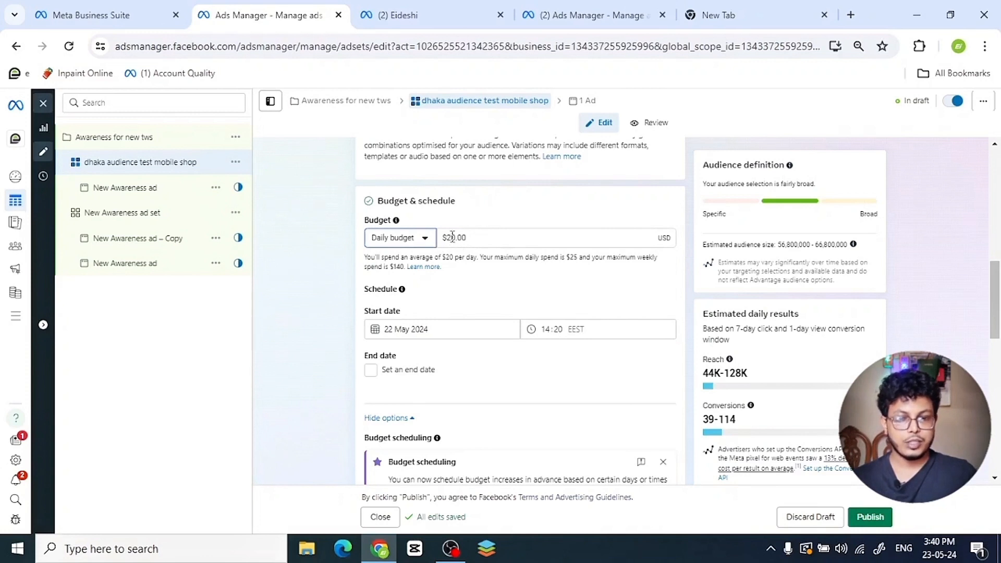
Set the ad set's daily budget to $100.
left_click(464, 238)
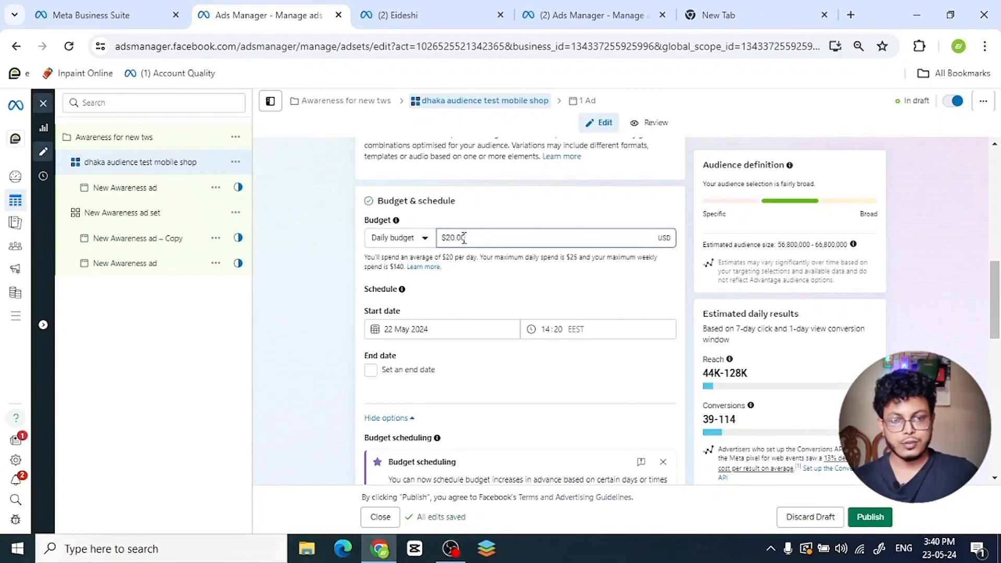
key("BackSpace")
key("BackSpace")
key("BackSpace")
key("BackSpace")
key("BackSpace")
key("BackSpace")
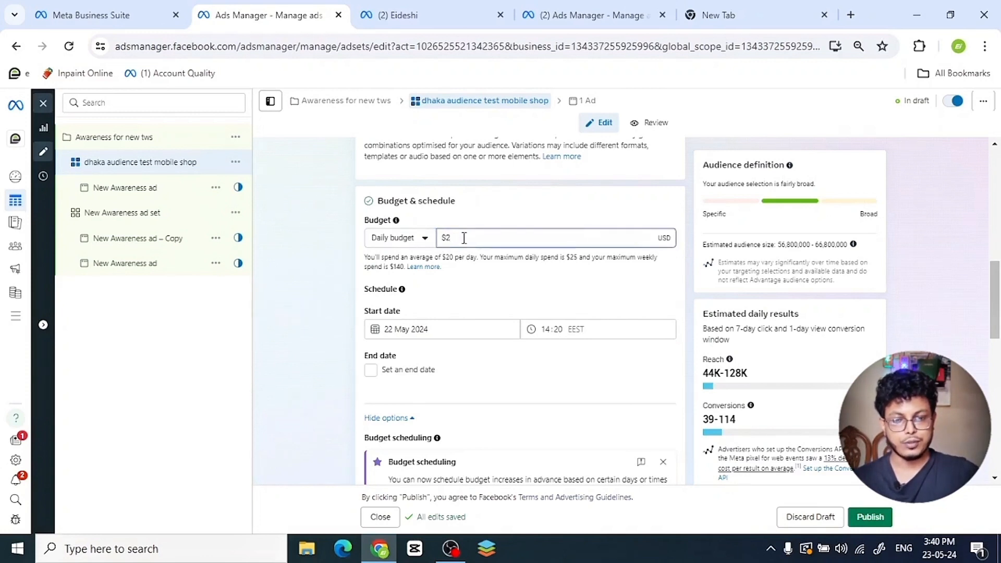
type("5")
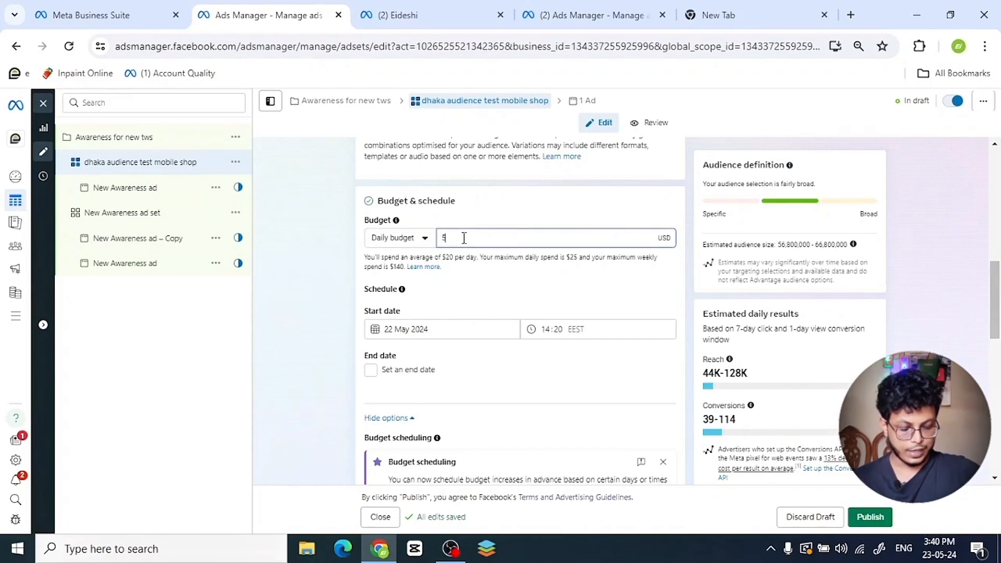
key("BackSpace")
type("10")
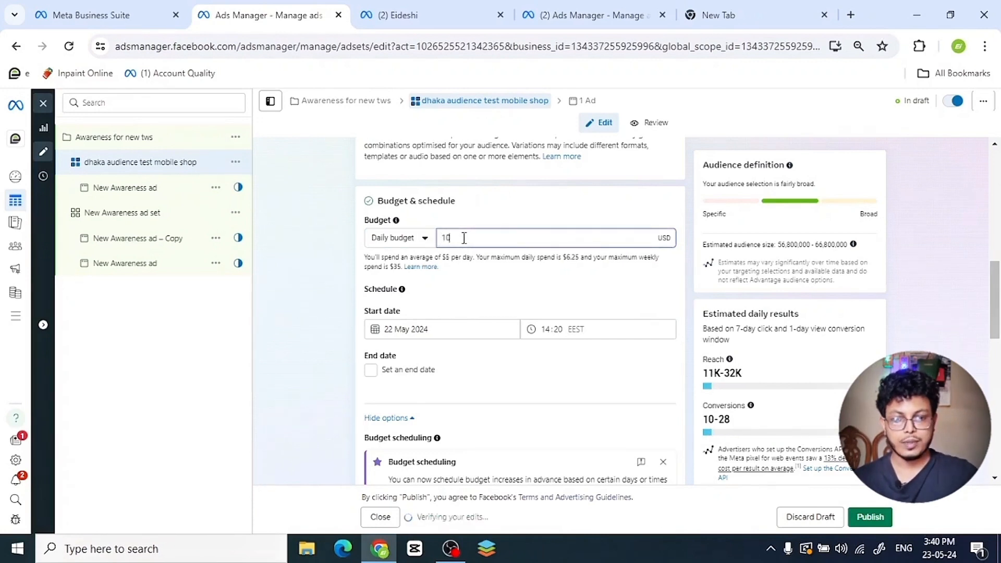
type("0")
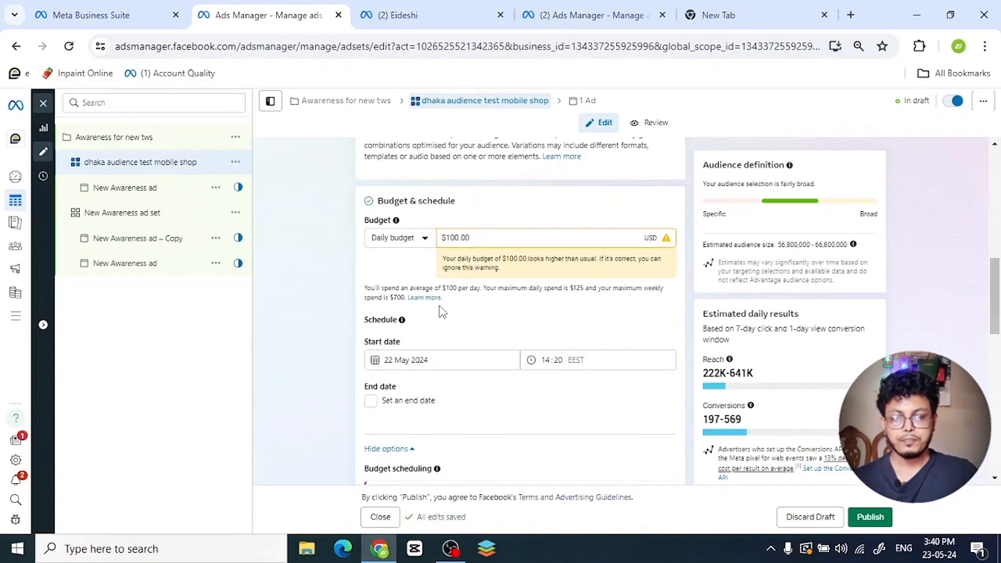
scroll(441, 311, "down", 1)
scroll(449, 260, "up", 1)
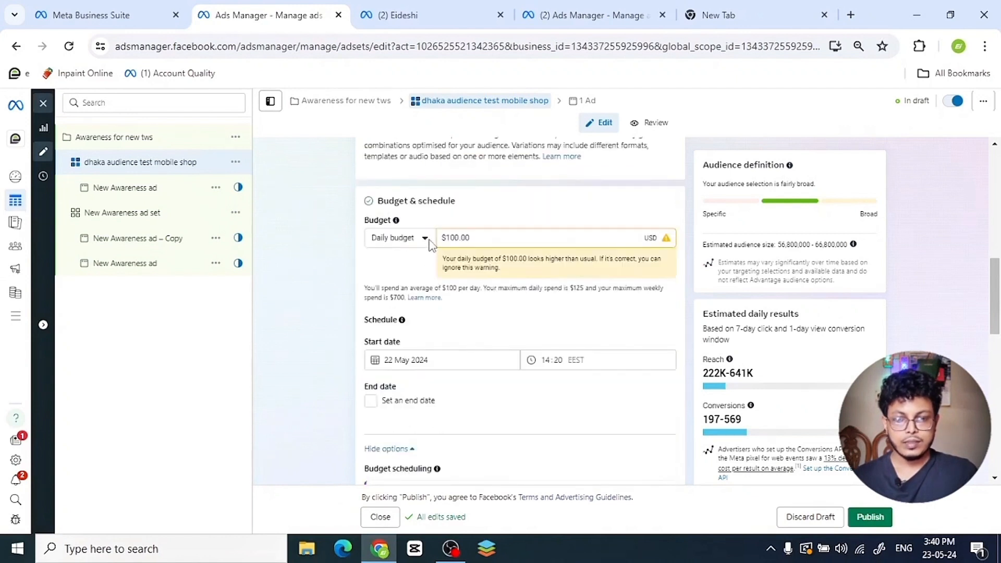
Change the budget type to Lifetime budget and check the start date calendar without picking another date.
left_click(425, 239)
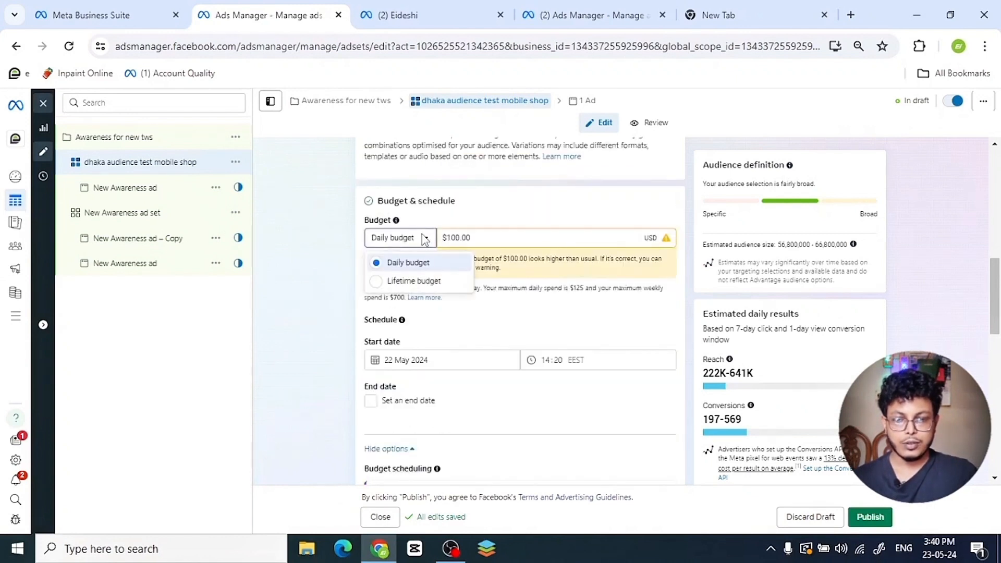
left_click(375, 284)
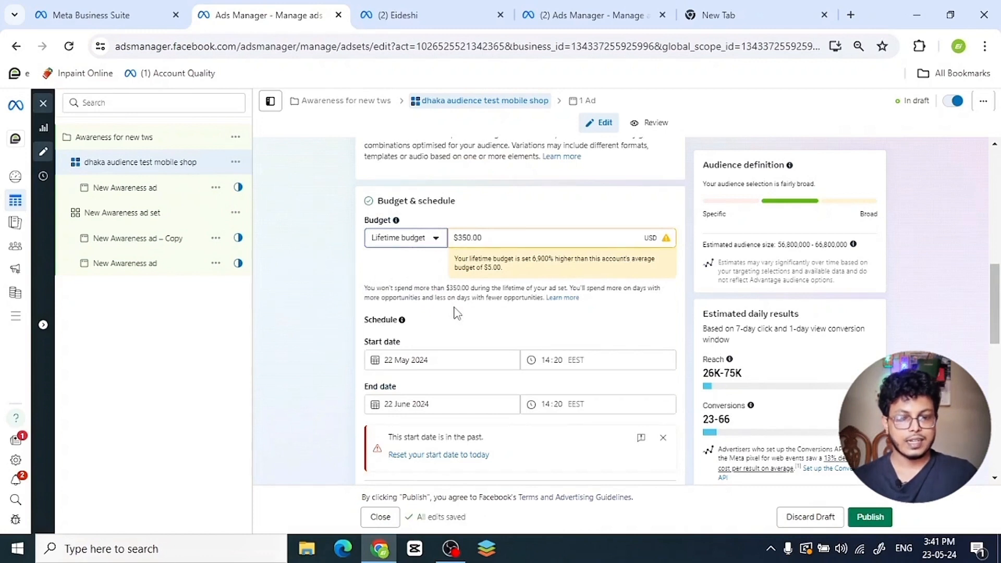
scroll(454, 321, "down", 1)
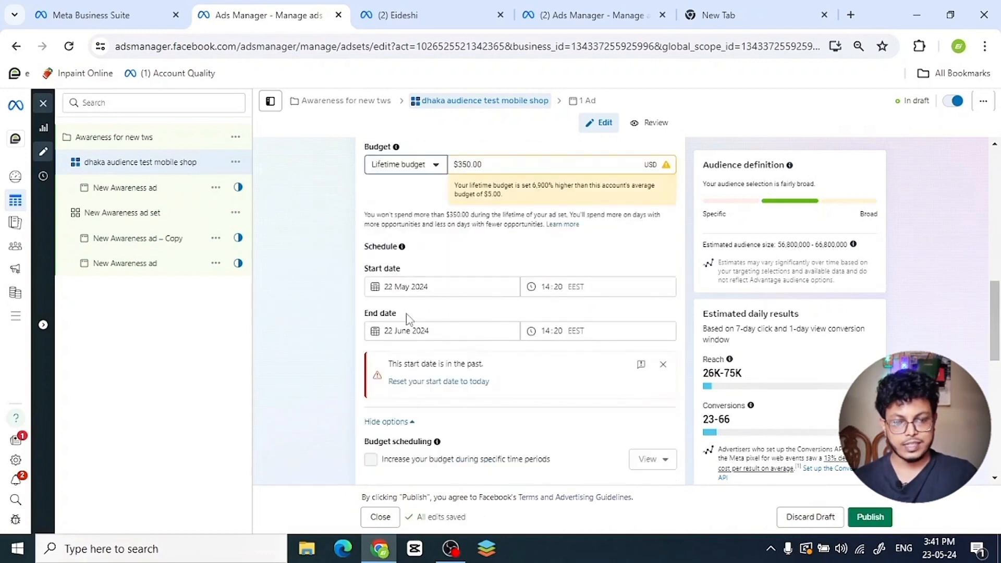
left_click(377, 291)
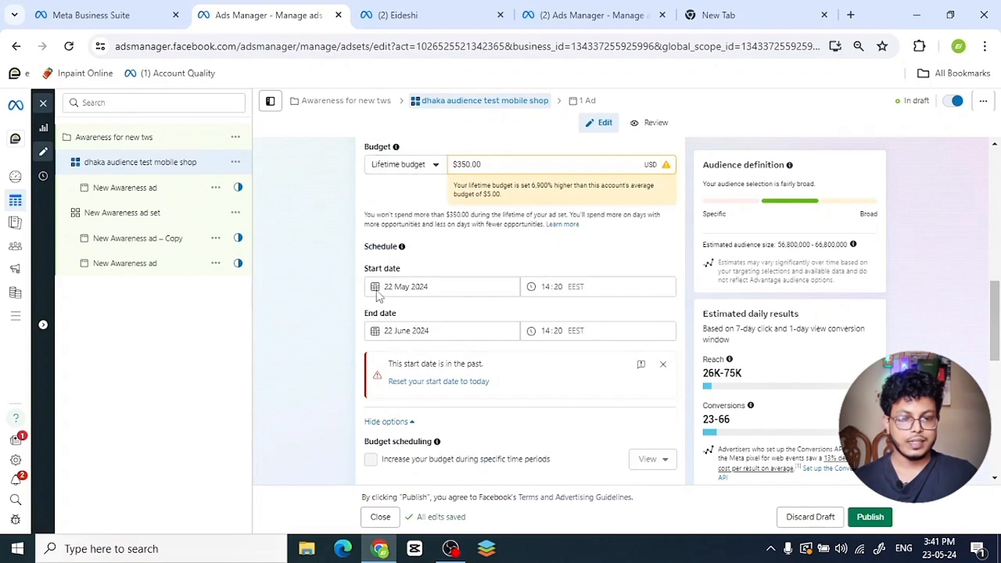
left_click(496, 284)
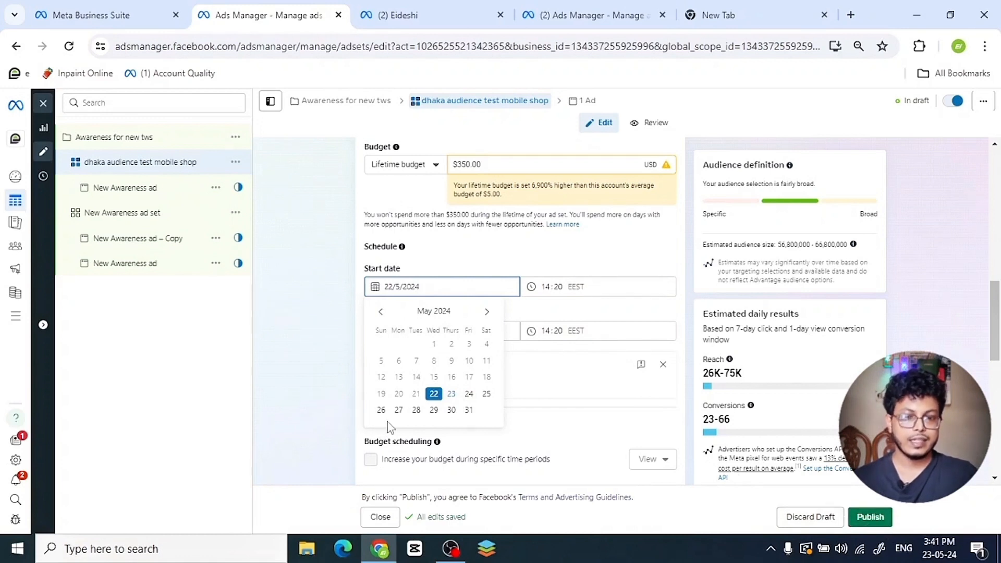
left_click(512, 386)
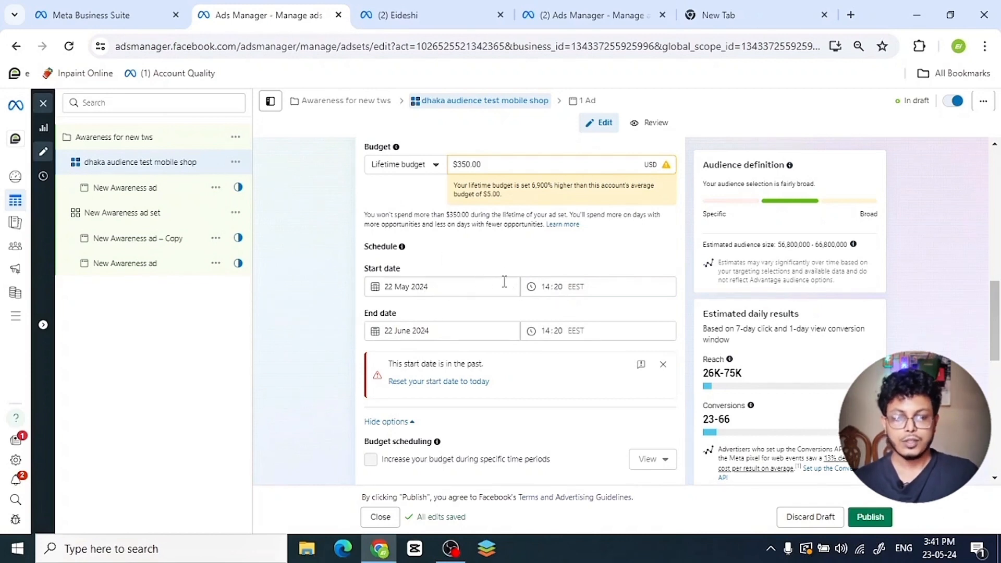
Choose 22 June 2024 as the end date of the lifetime budget schedule.
scroll(365, 284, "down", 1)
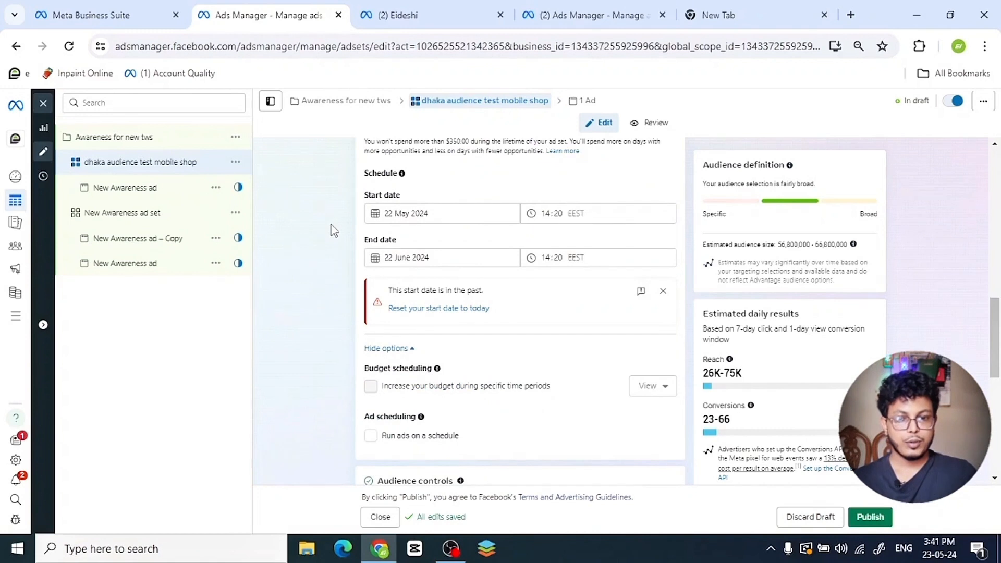
left_click(435, 256)
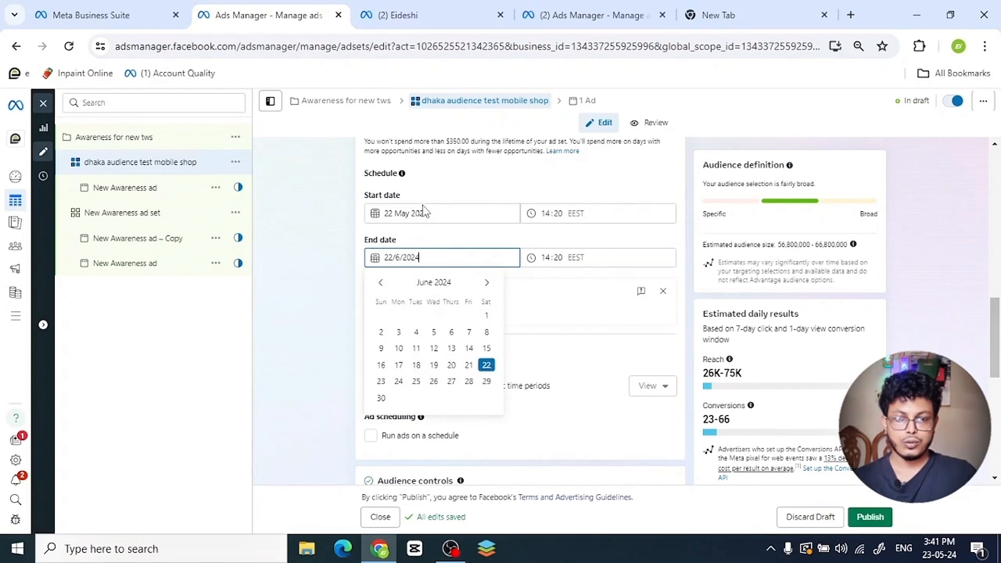
left_click(486, 365)
scroll(479, 235, "up", 4)
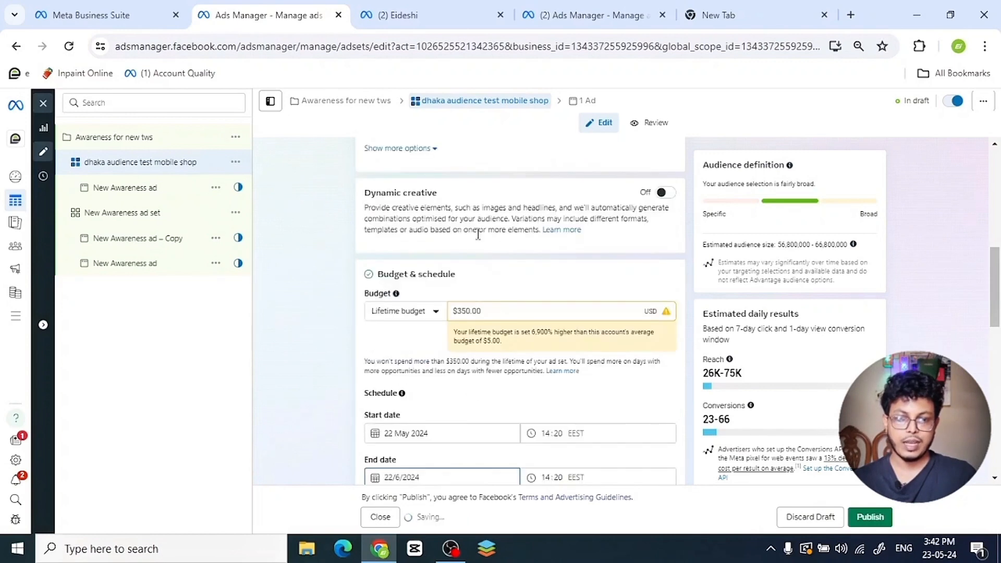
scroll(543, 324, "up", 3)
scroll(543, 323, "down", 3)
scroll(543, 324, "down", 1)
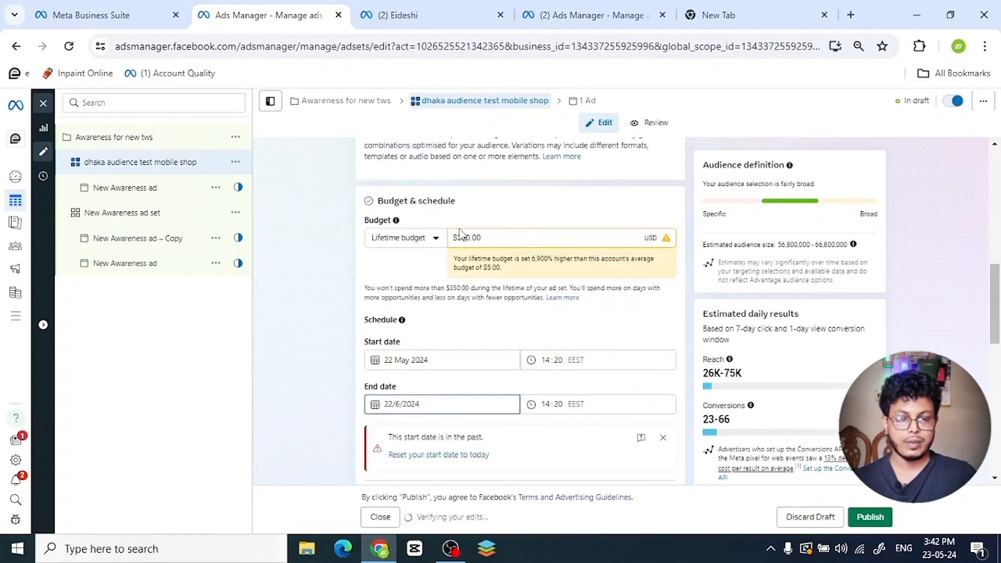
Enable running ads on a schedule under the ad scheduling options and bring up the weekly hours grid.
scroll(521, 298, "down", 4)
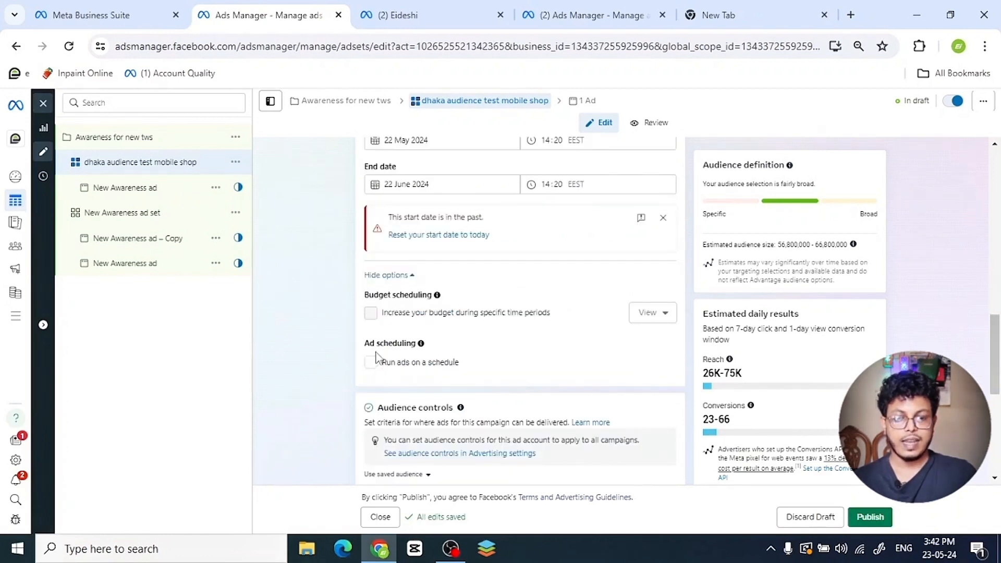
left_click(371, 362)
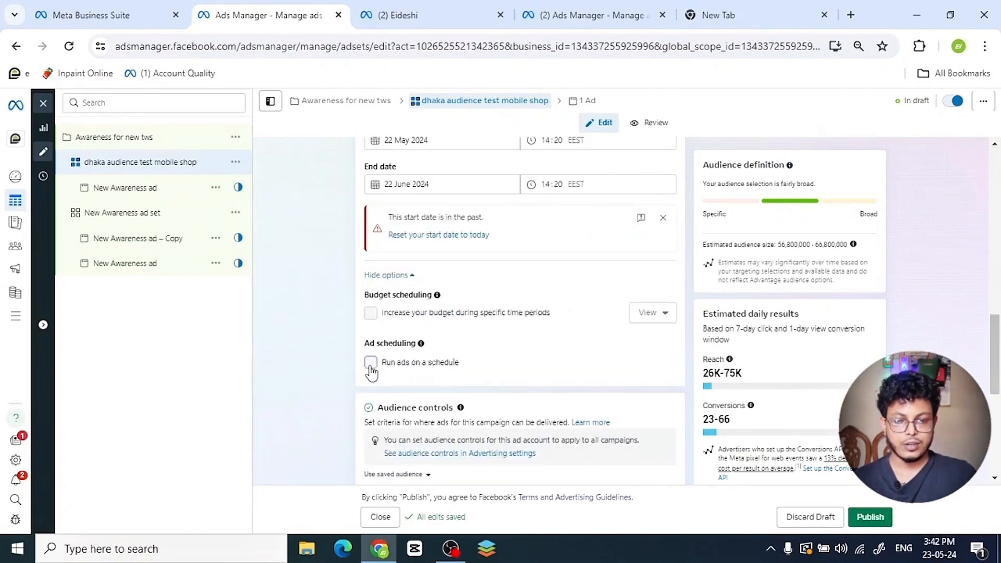
scroll(371, 367, "down", 3)
scroll(443, 373, "down", 1)
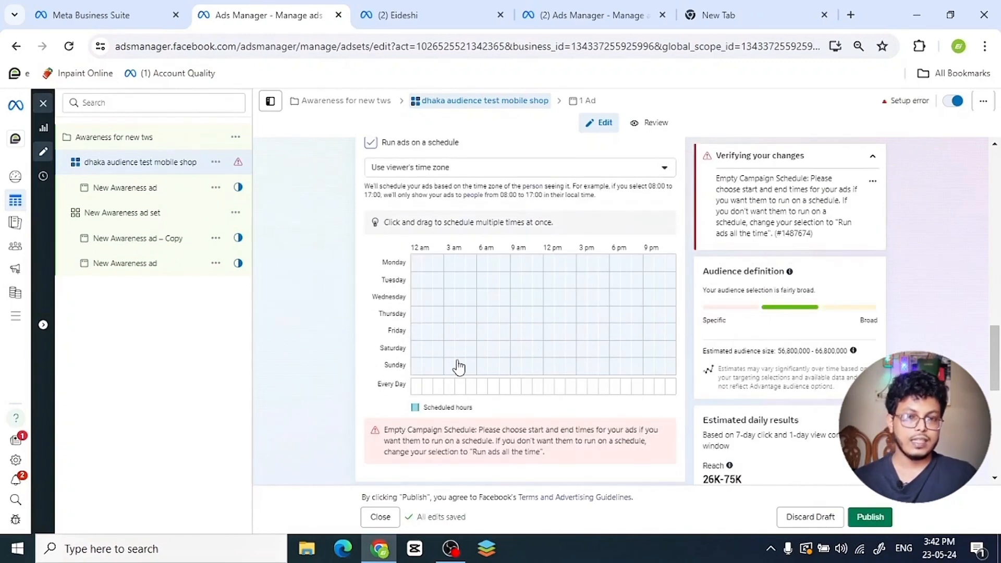
Schedule ad hours on Wednesday from 2 am to 7 pm and on Friday from 3 pm to 10 pm.
scroll(465, 360, "up", 1)
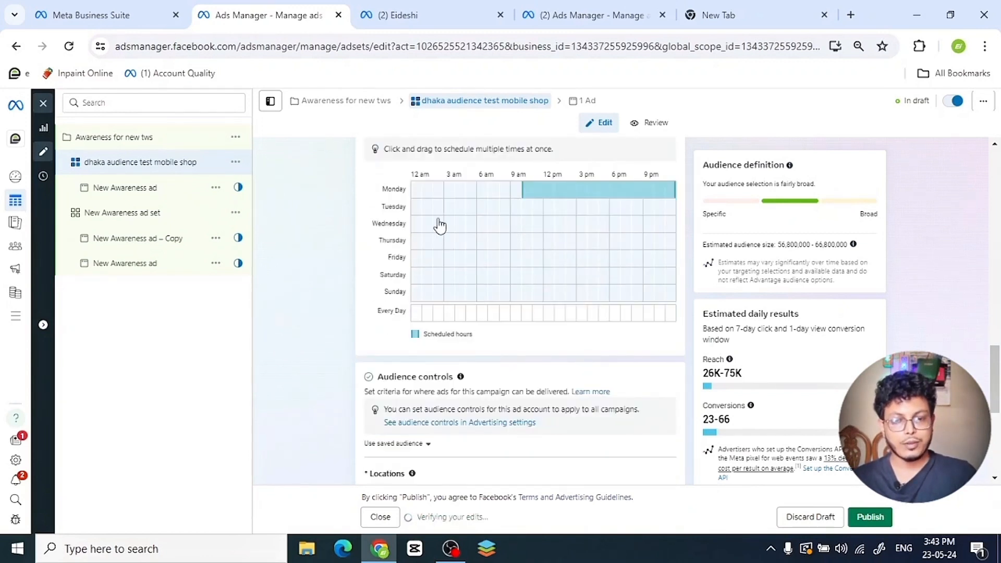
left_click_drag(440, 228, 620, 233)
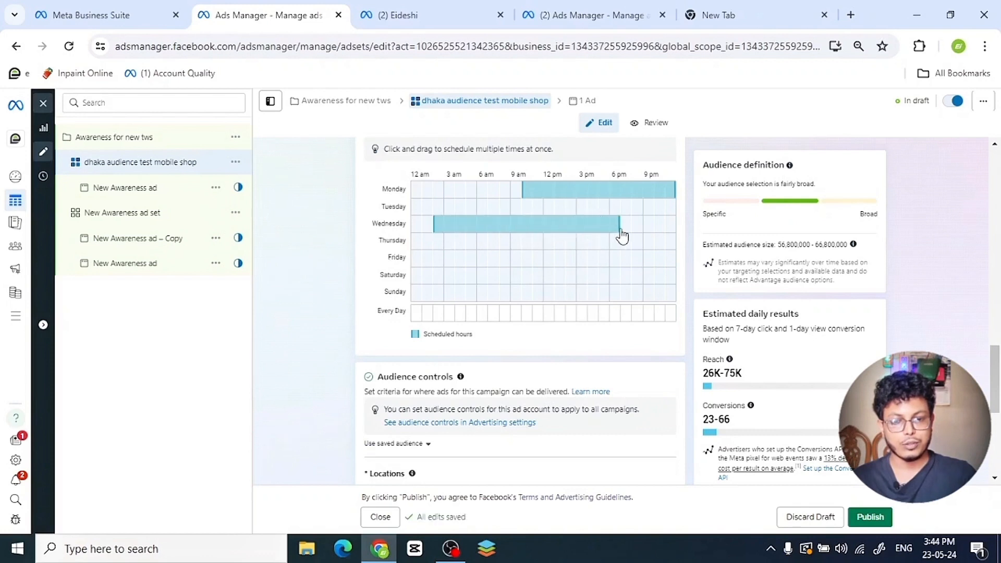
left_click_drag(579, 271, 652, 263)
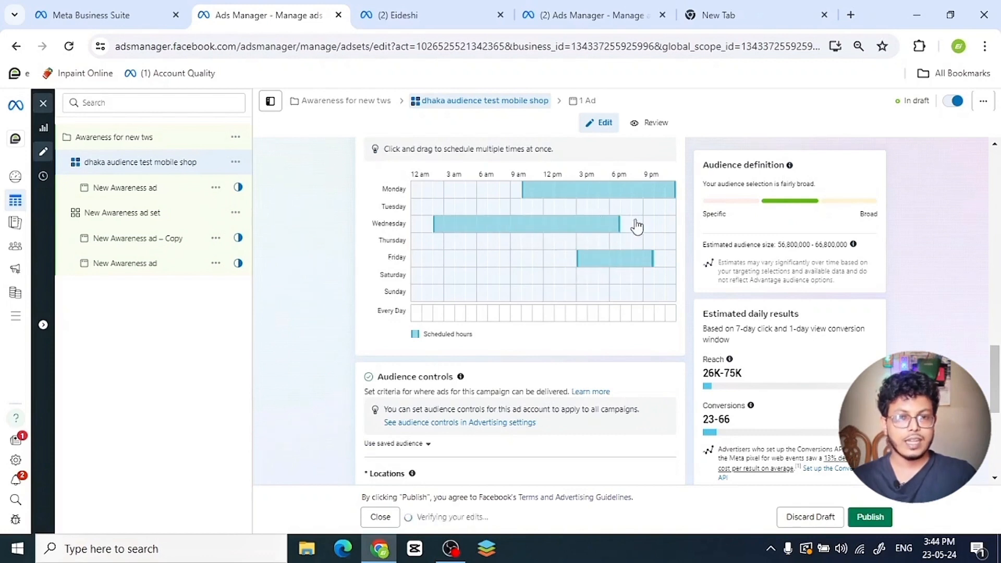
Turn off running ads on a schedule and return the ad set to a daily budget of $20.
scroll(634, 219, "up", 2)
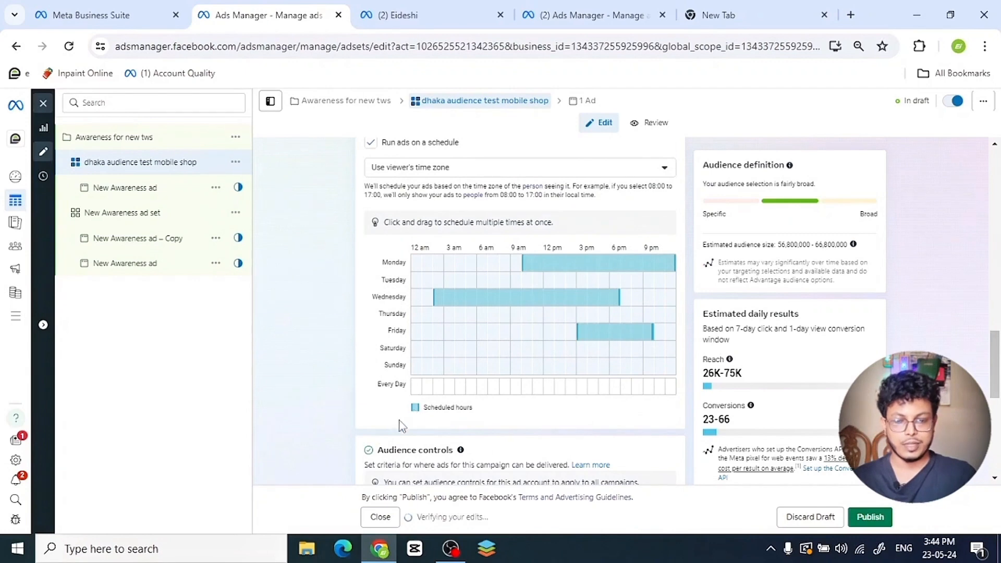
scroll(414, 424, "down", 3)
scroll(426, 345, "up", 3)
scroll(427, 345, "up", 3)
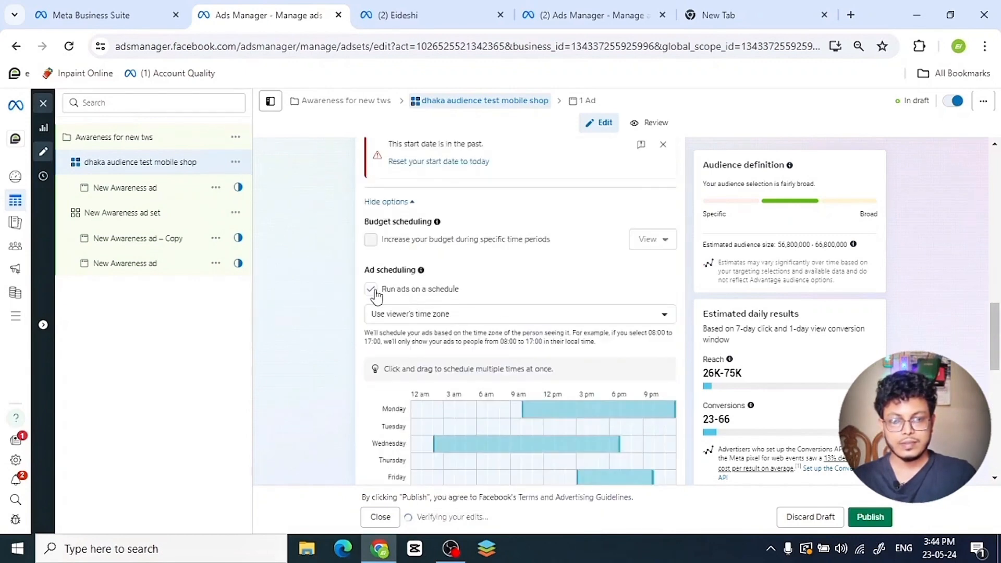
left_click(370, 289)
scroll(377, 297, "up", 4)
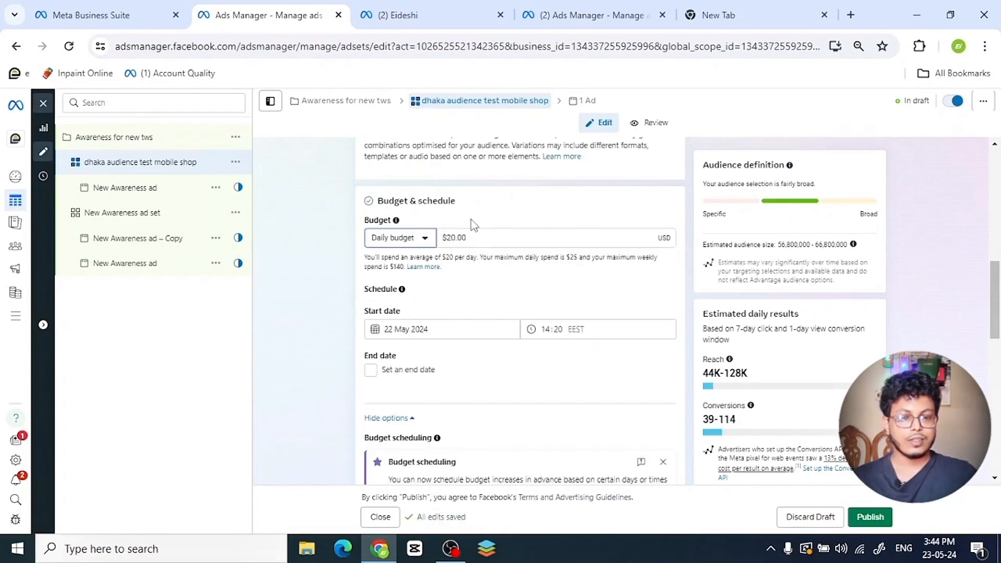
Check the budget type choices while keeping Daily budget, and turn the end date option on and off again.
left_click(425, 238)
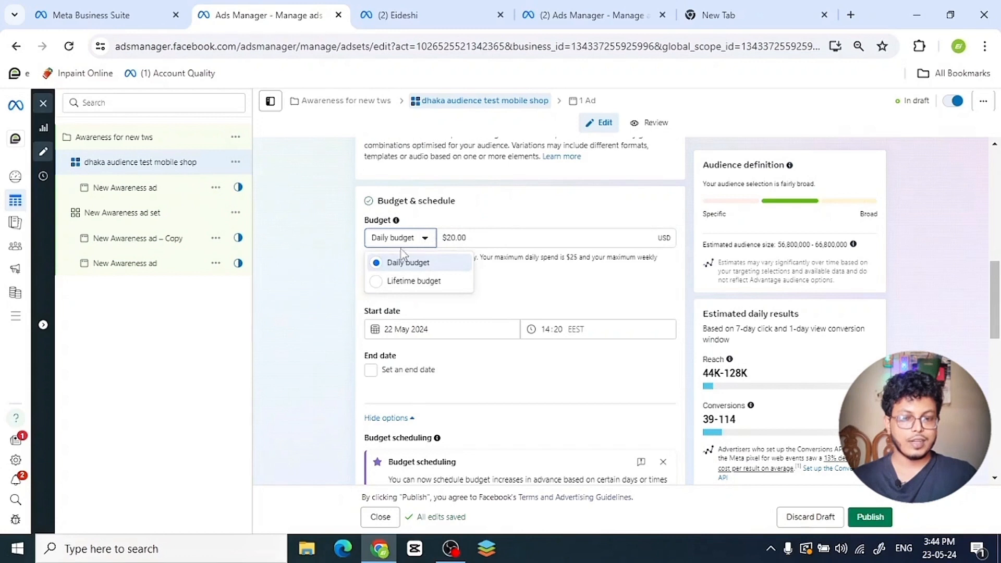
left_click(469, 221)
scroll(420, 376, "down", 1)
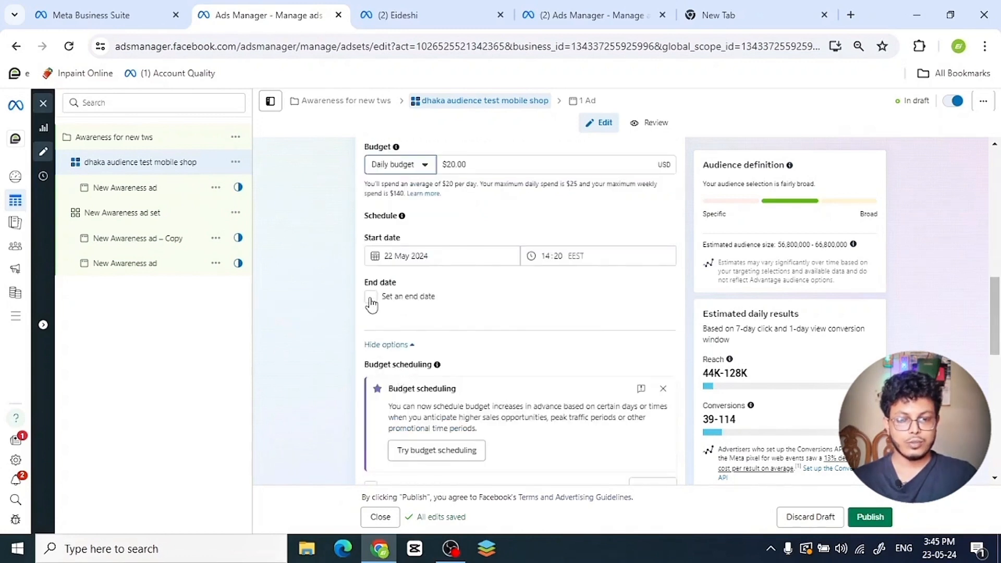
left_click(371, 298)
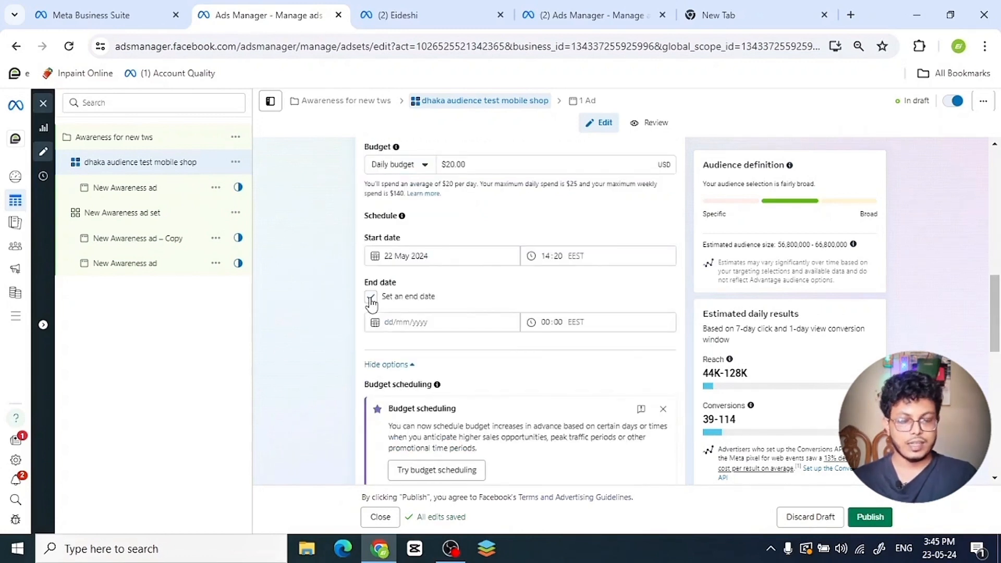
left_click(371, 298)
Review the ad set's budget and schedule section, budget scheduling, ad scheduling, audience controls and location settings.
scroll(430, 345, "up", 1)
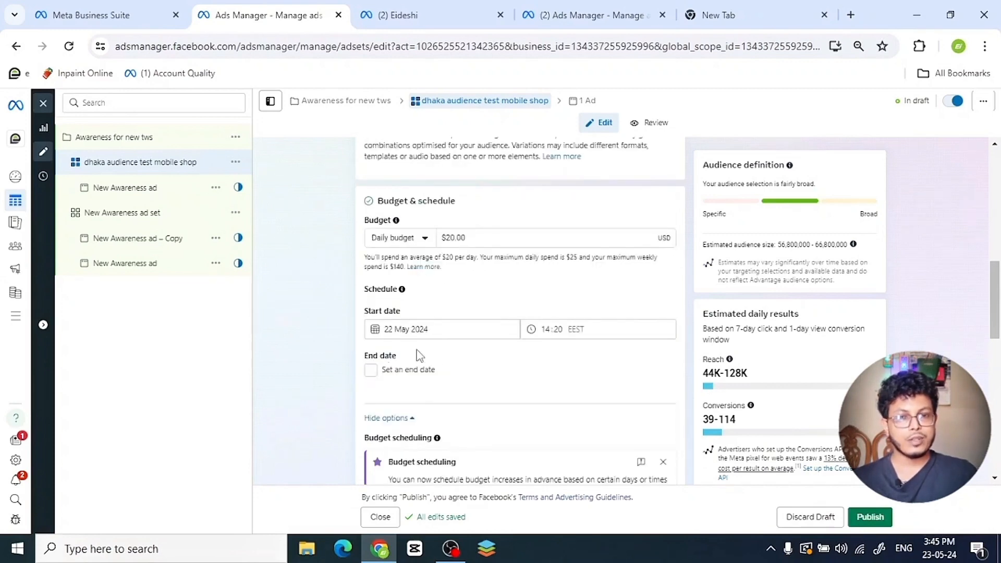
scroll(476, 349, "down", 1)
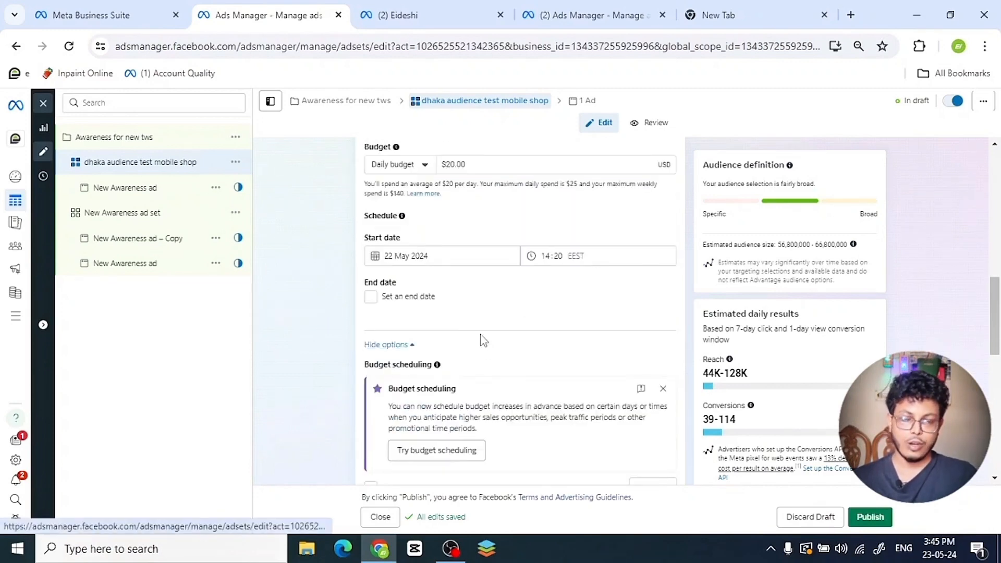
scroll(476, 328, "up", 2)
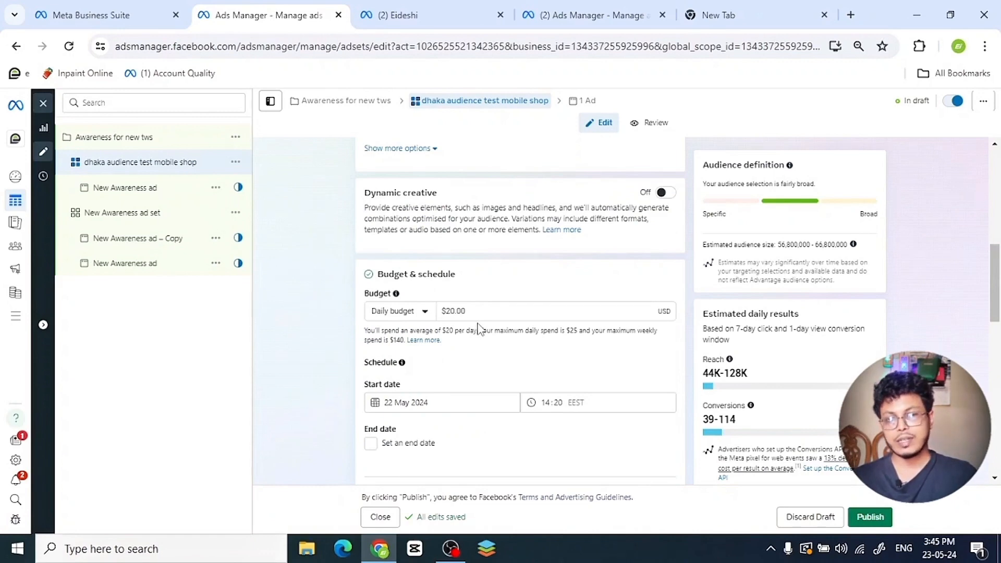
scroll(478, 327, "down", 5)
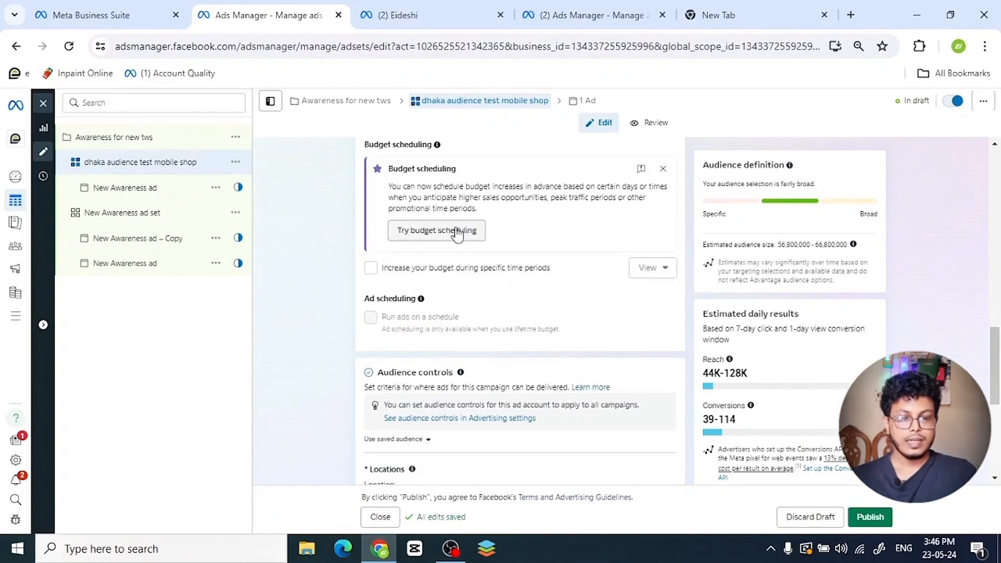
scroll(457, 235, "down", 2)
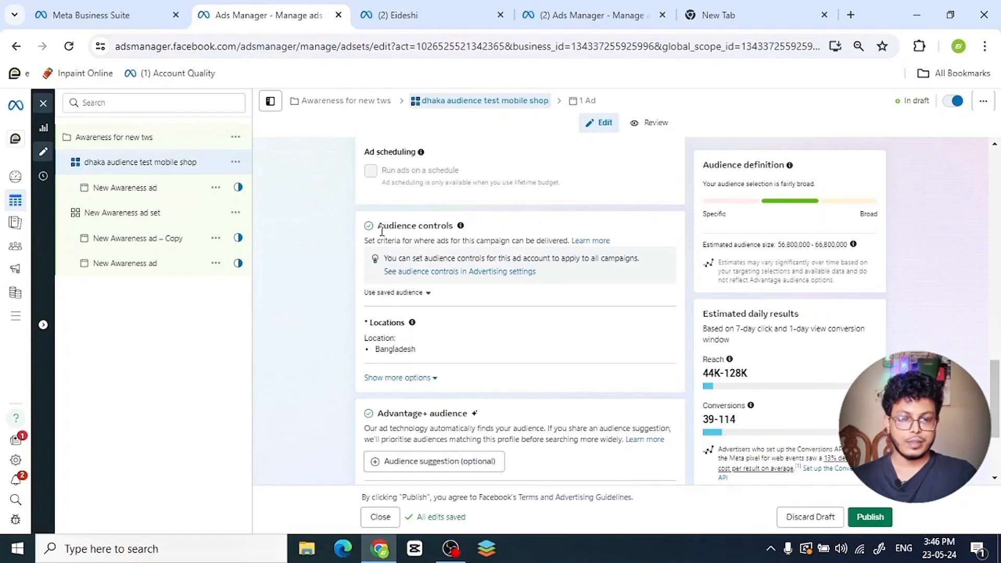
left_click_drag(378, 227, 448, 225)
left_click(486, 222)
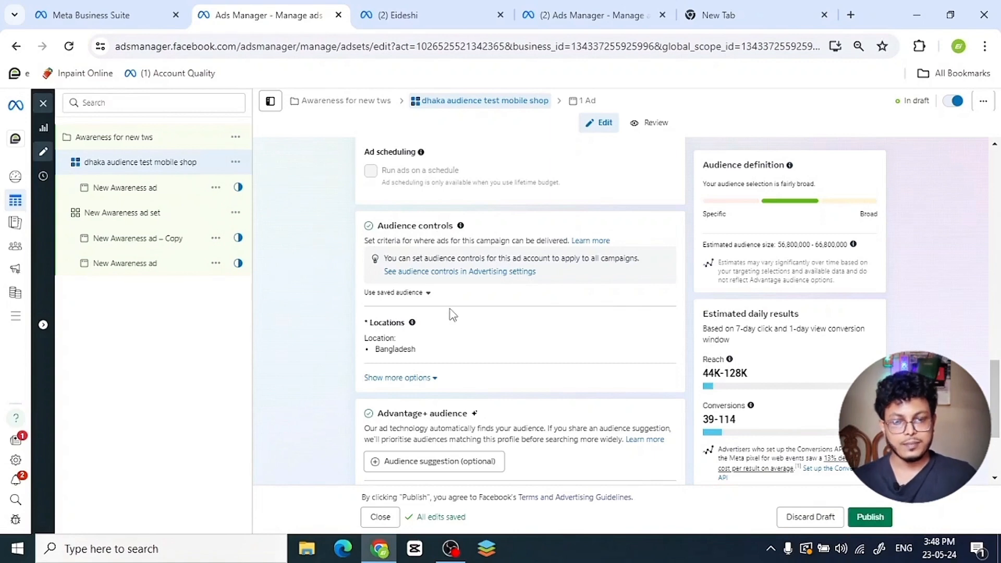
scroll(468, 294, "down", 2)
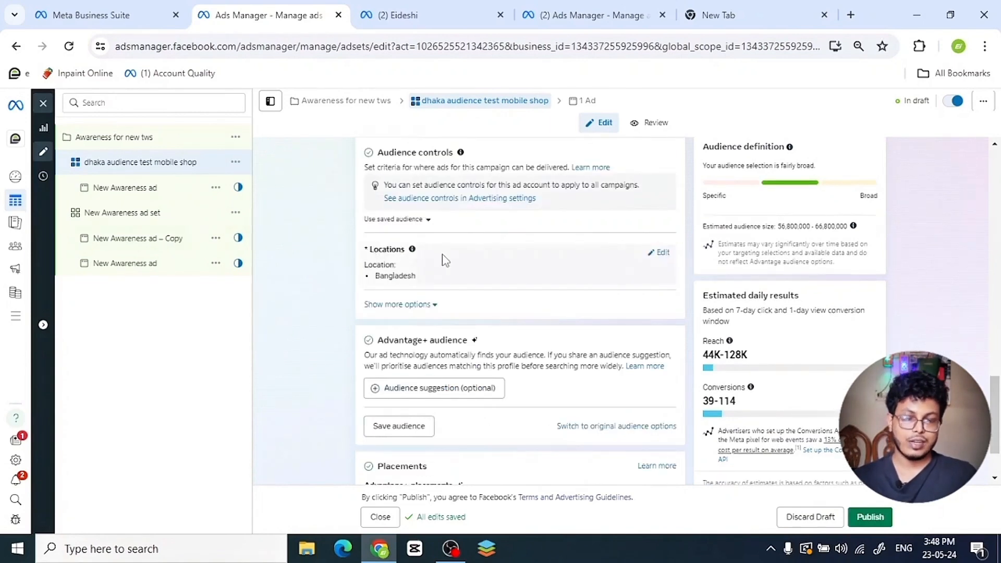
Replace the Bangladesh target location with the city of Dhaka, Dhaka Division, Bangladesh.
left_click(662, 253)
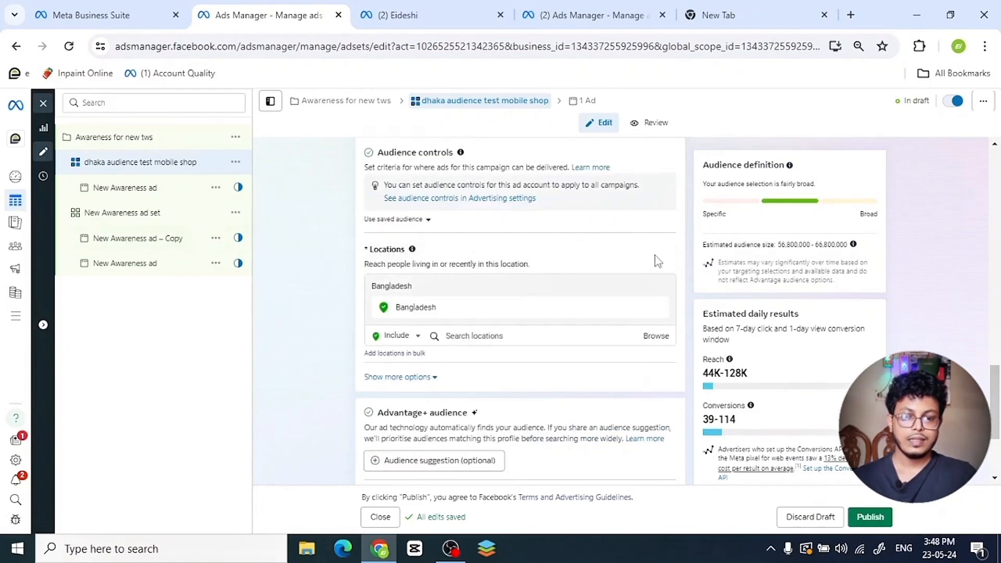
left_click(521, 332)
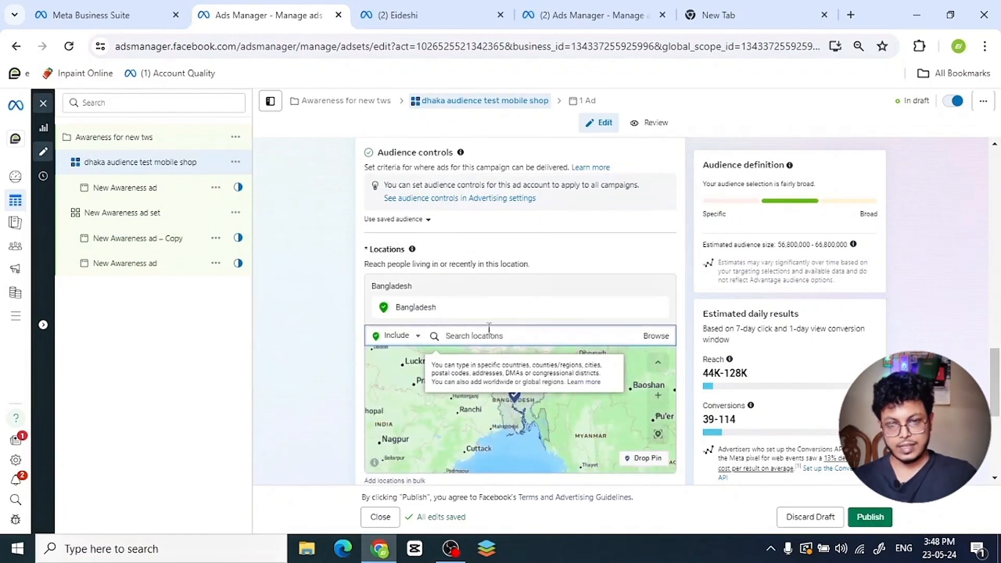
left_click(658, 307)
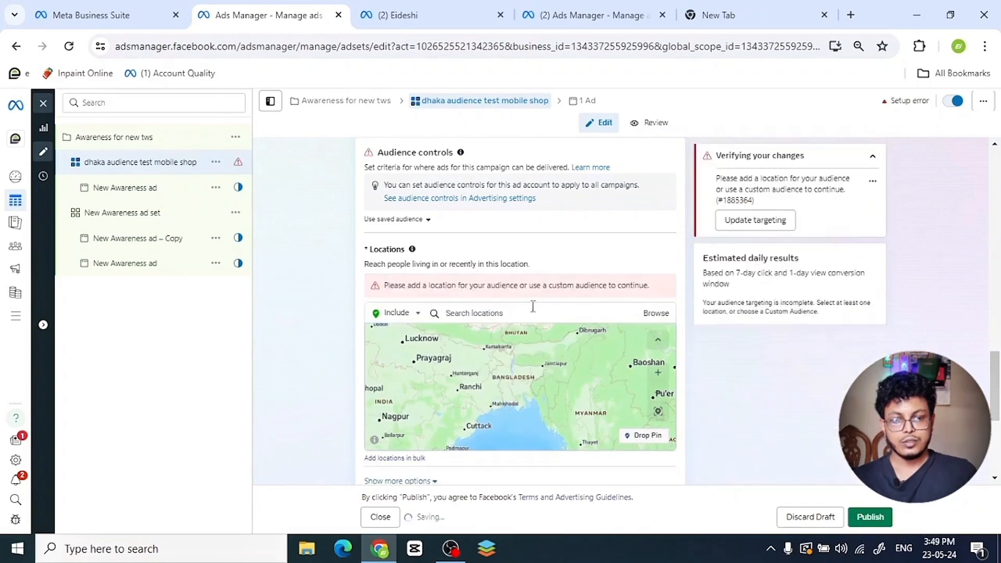
left_click(495, 312)
type("d")
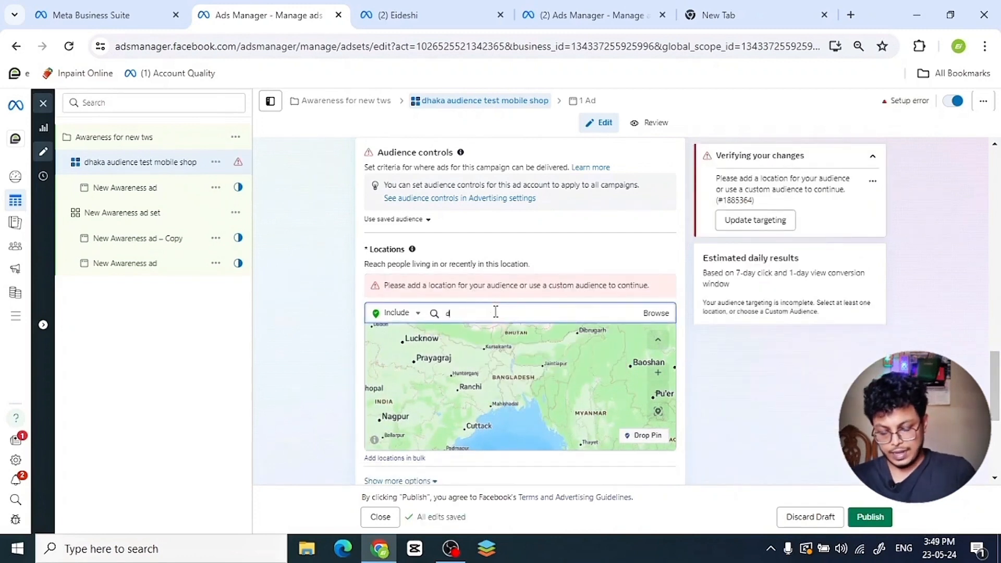
type("haka")
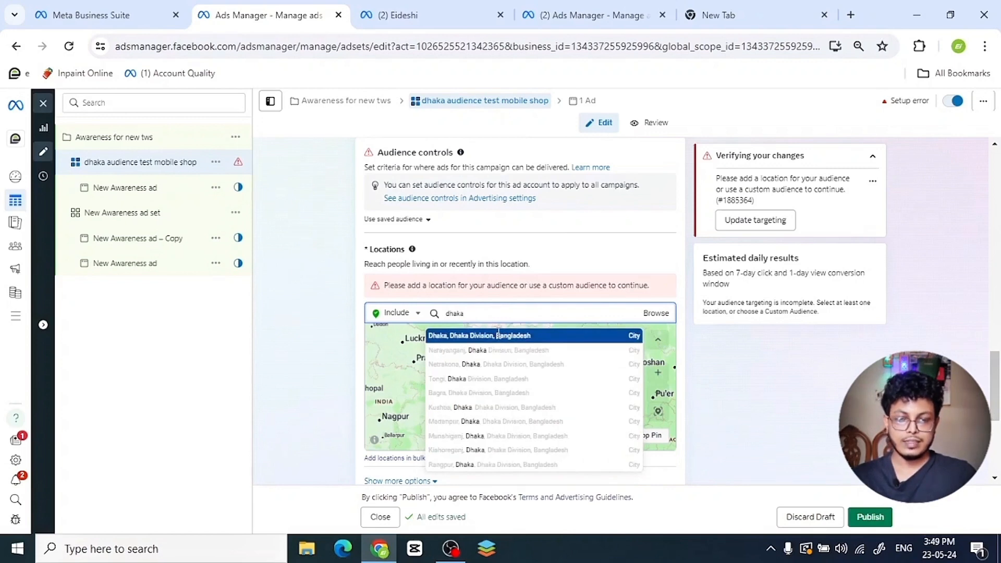
left_click(500, 339)
Set the targeting radius around Dhaka to 25 km.
scroll(466, 251, "down", 1)
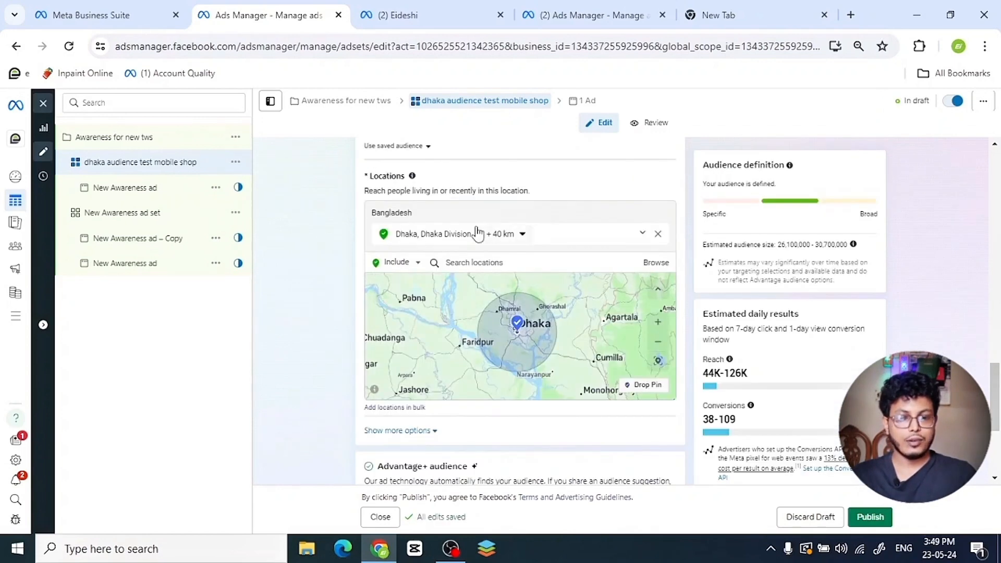
left_click(521, 237)
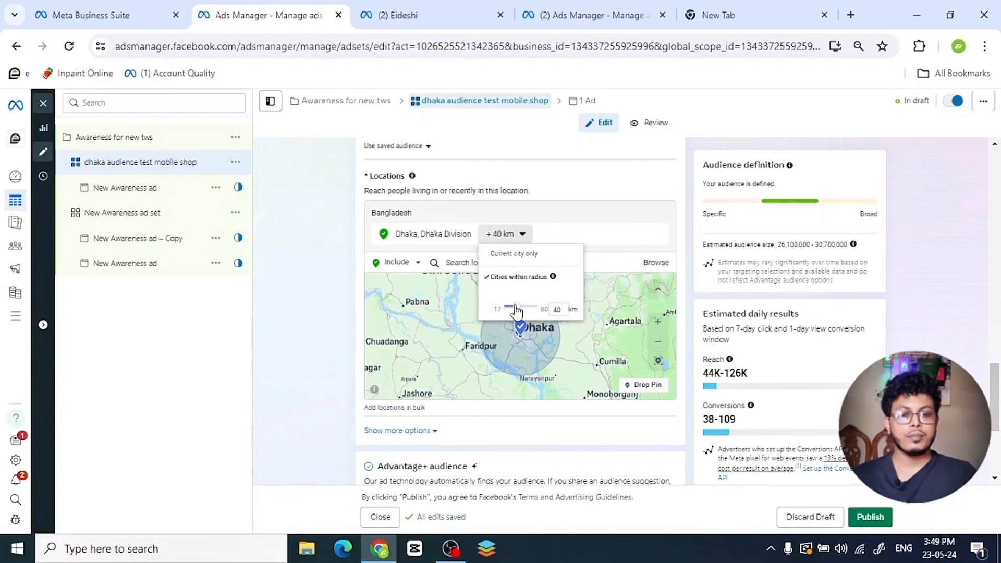
left_click_drag(516, 312, 510, 310)
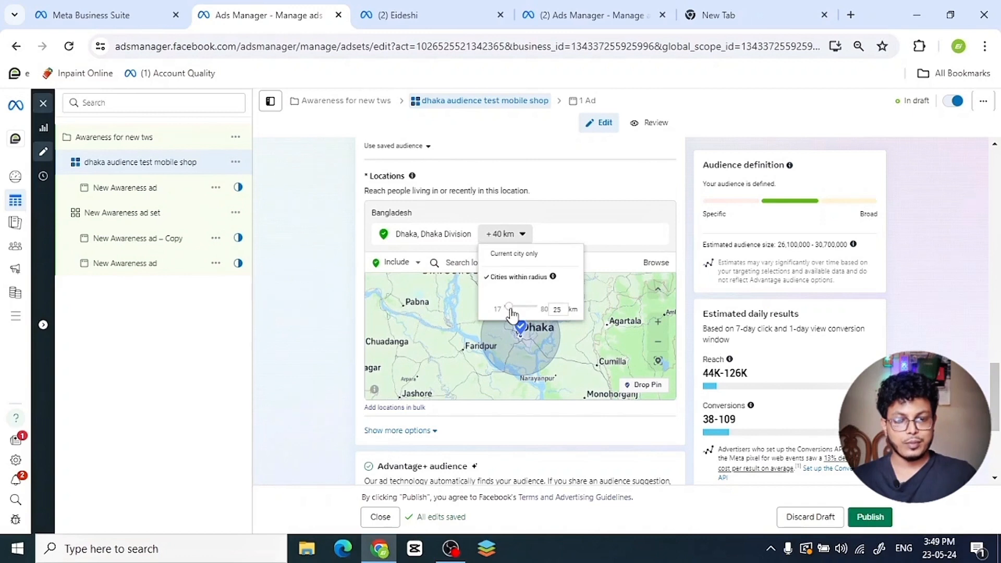
left_click(348, 297)
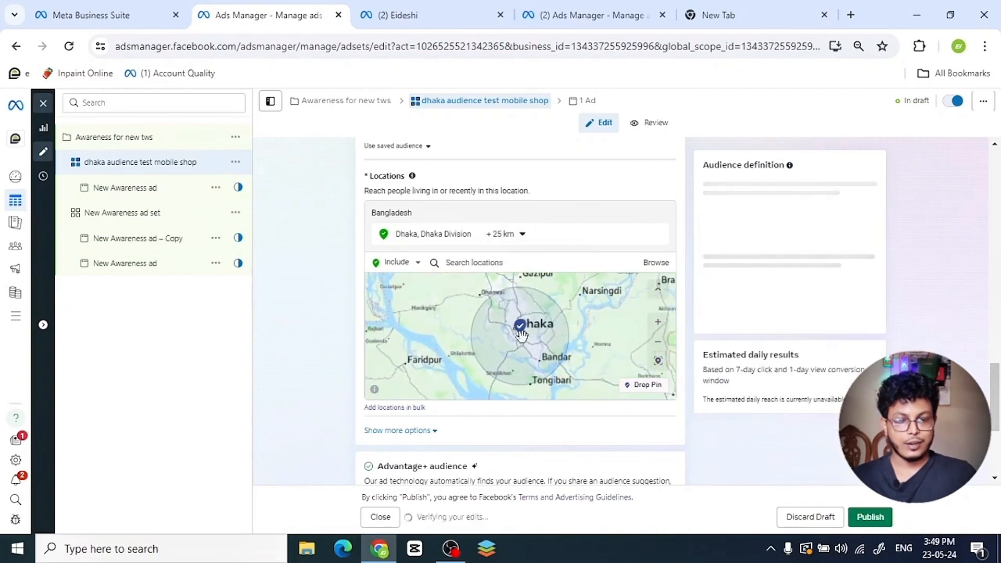
Widen the targeting radius around Dhaka to 36 km.
left_click(522, 235)
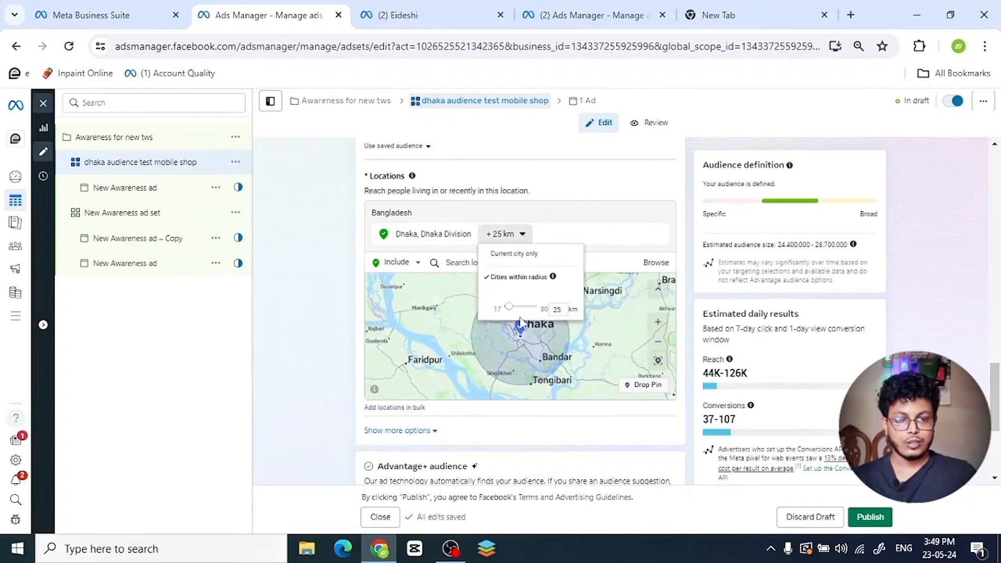
left_click_drag(510, 309, 520, 311)
left_click(500, 346)
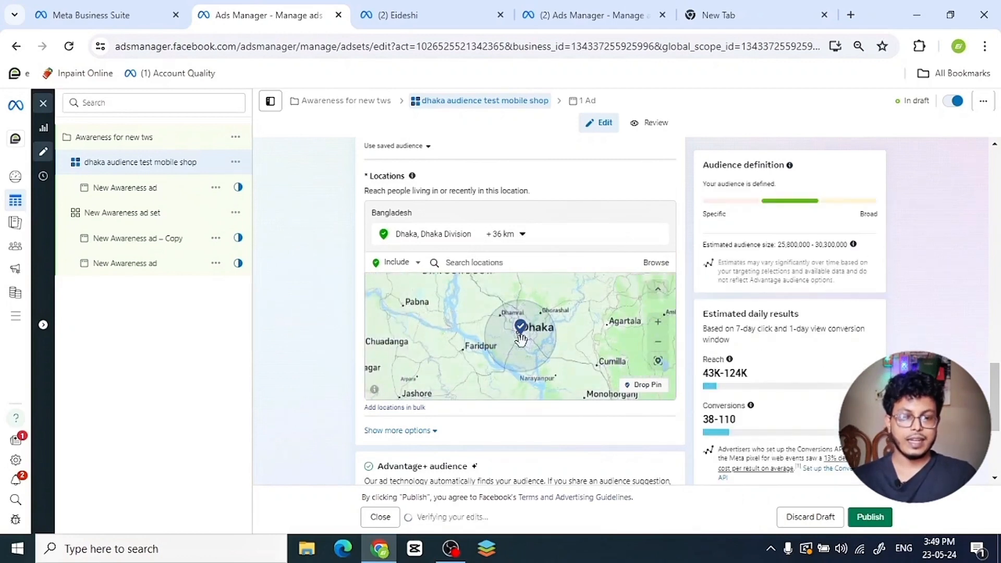
Add Chittagong Division, Bangladesh as a second included location and show both locations on the map.
scroll(524, 336, "down", 2)
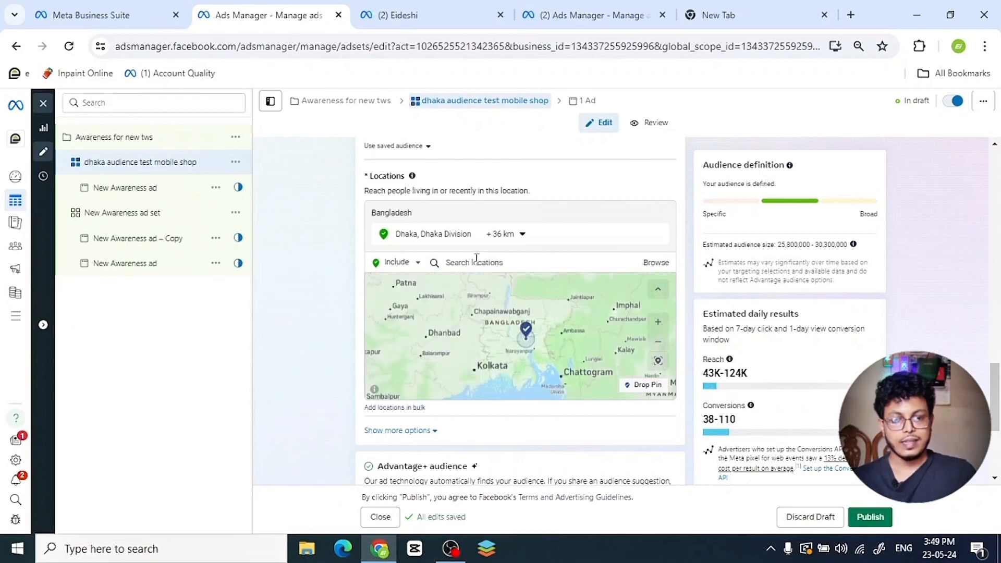
left_click(493, 262)
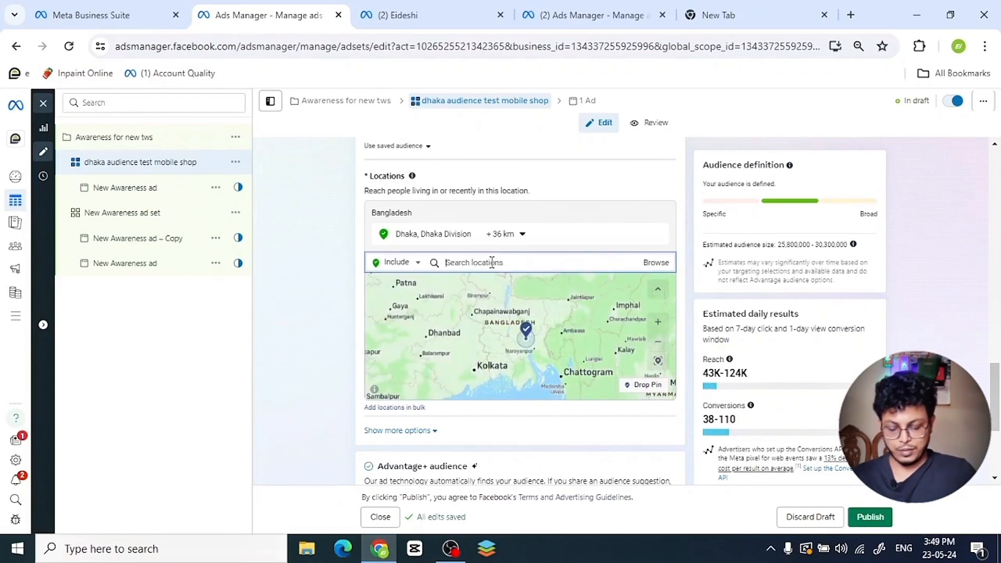
type("chitta")
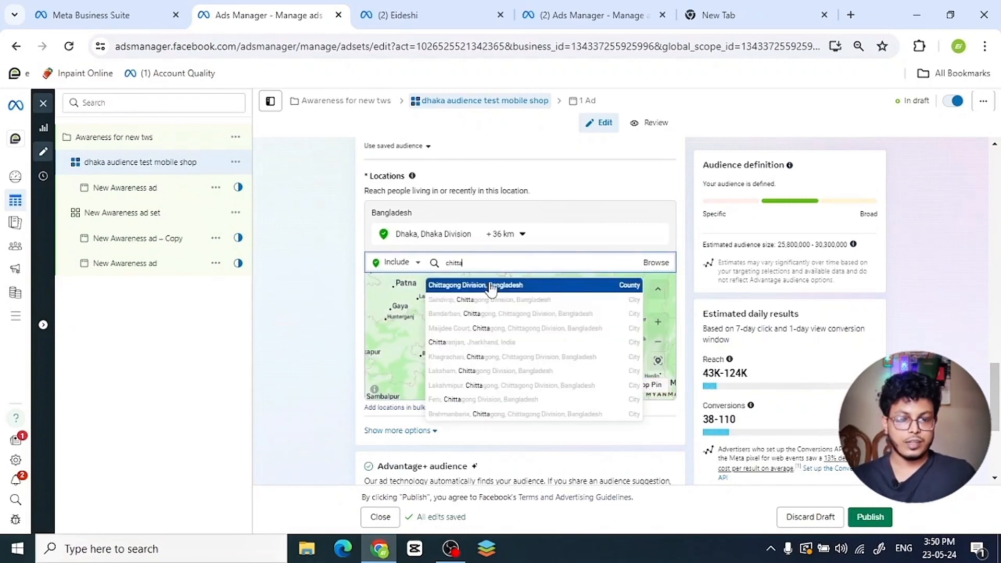
left_click(490, 287)
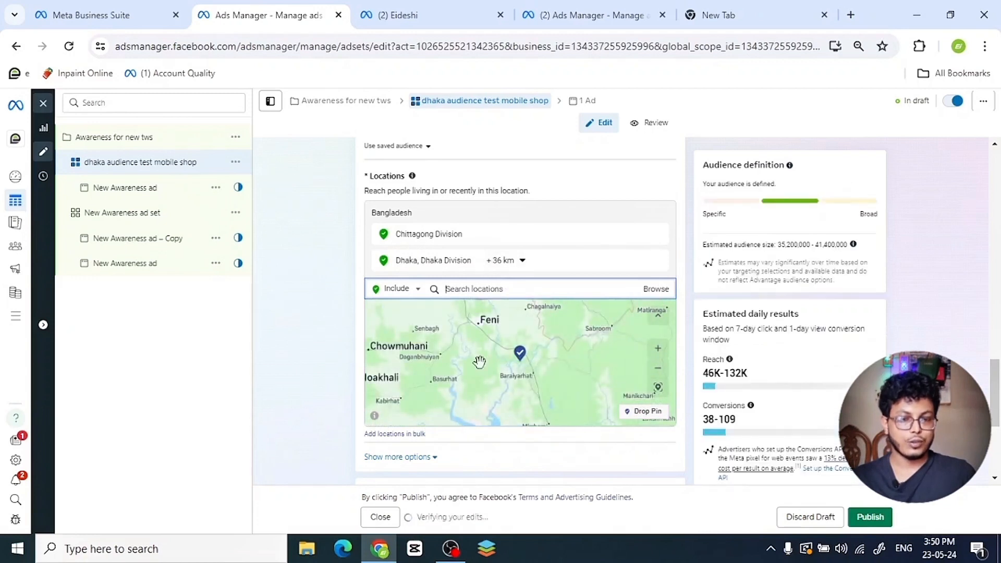
scroll(512, 370, "down", 5)
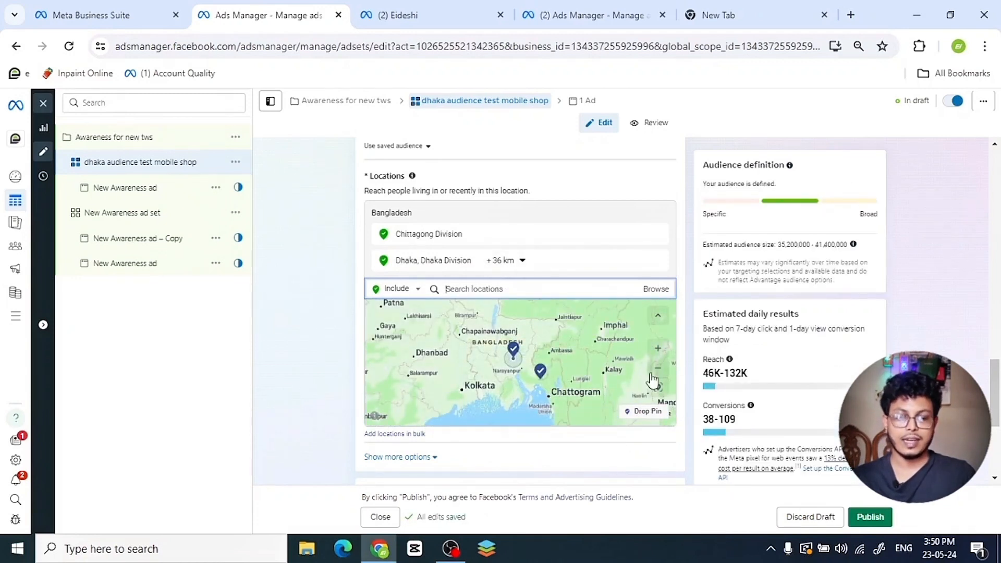
left_click(339, 328)
Expand the additional audience control options and set the minimum age to 20.
scroll(334, 344, "down", 1)
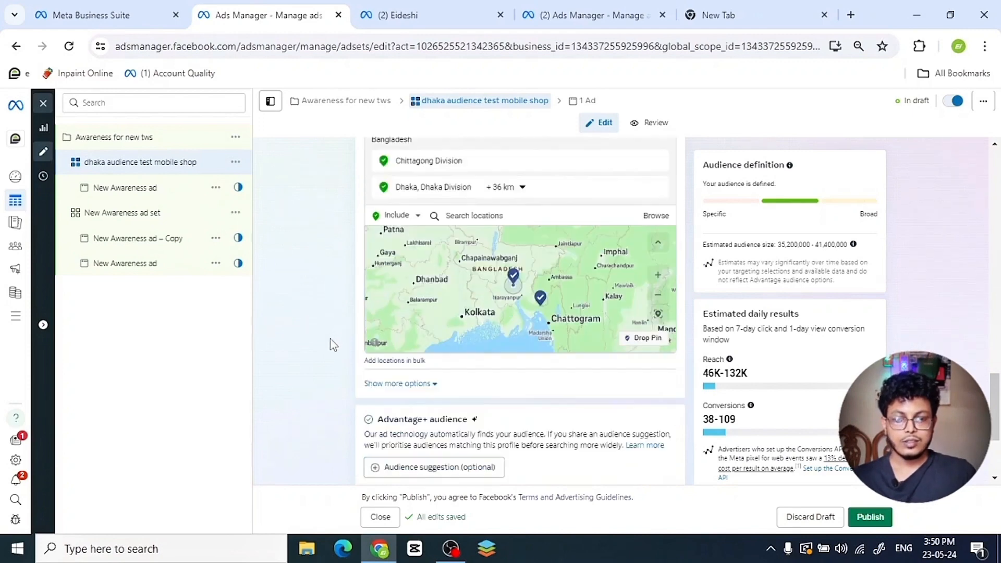
scroll(333, 345, "down", 1)
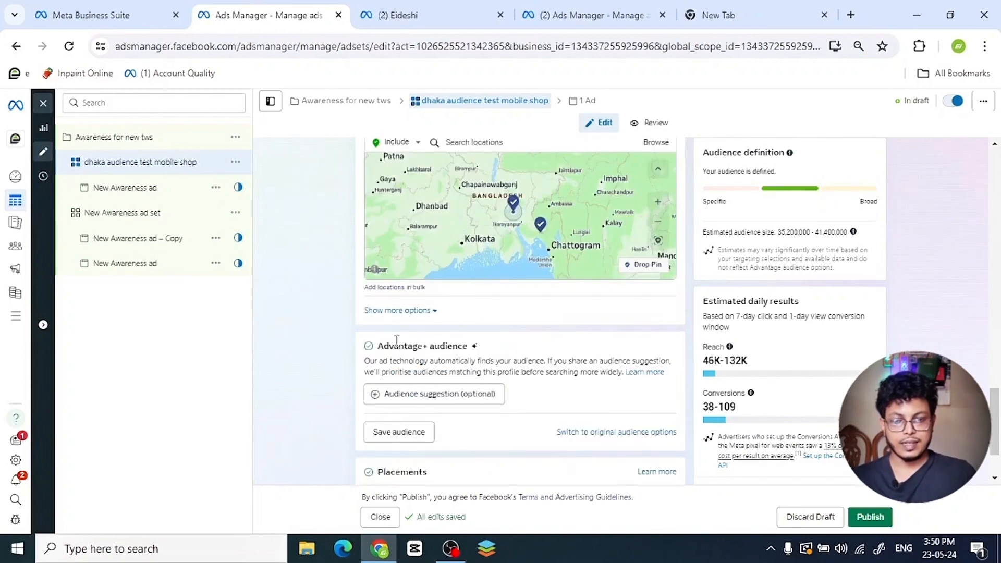
left_click(432, 313)
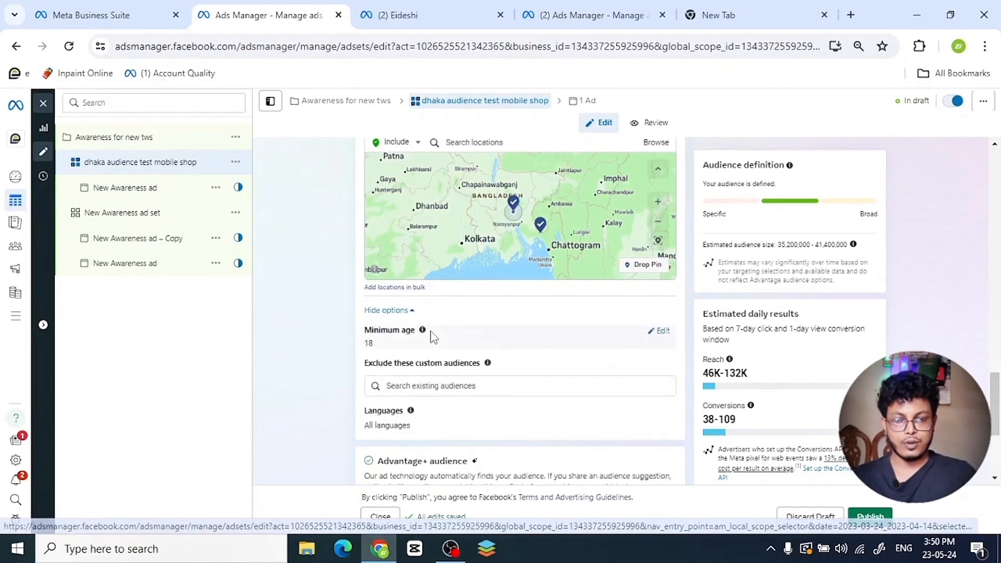
scroll(433, 338, "down", 1)
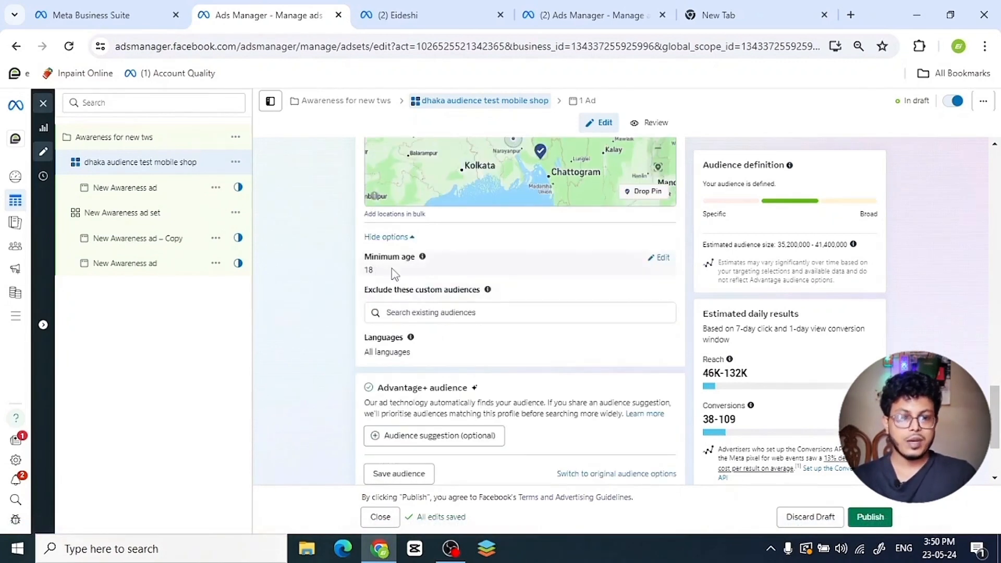
left_click(658, 259)
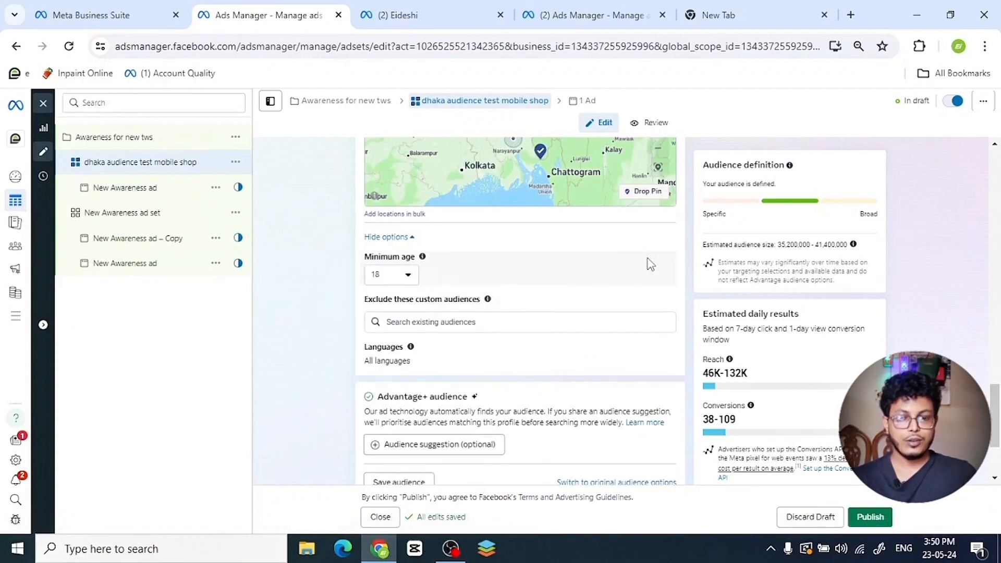
left_click(407, 276)
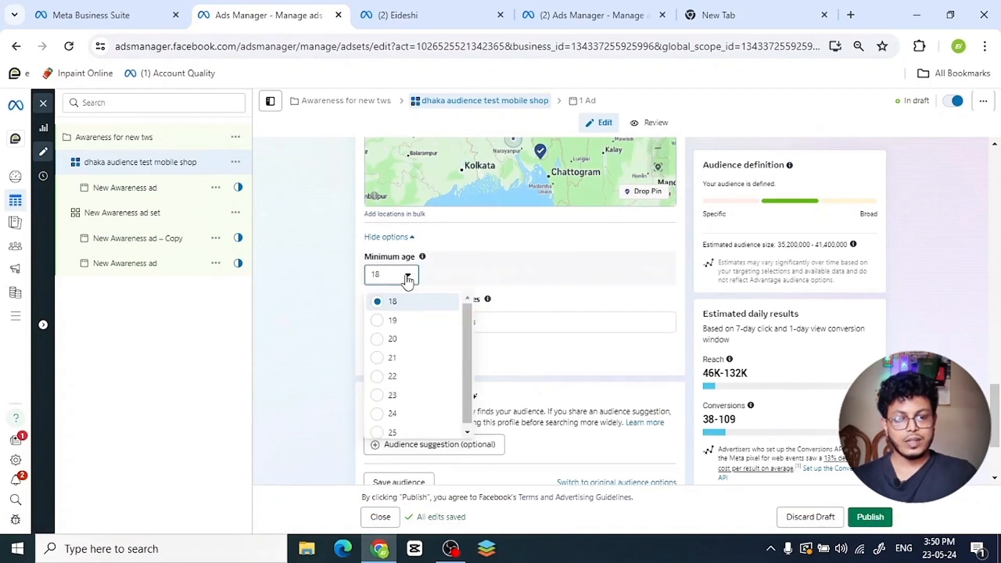
left_click(397, 339)
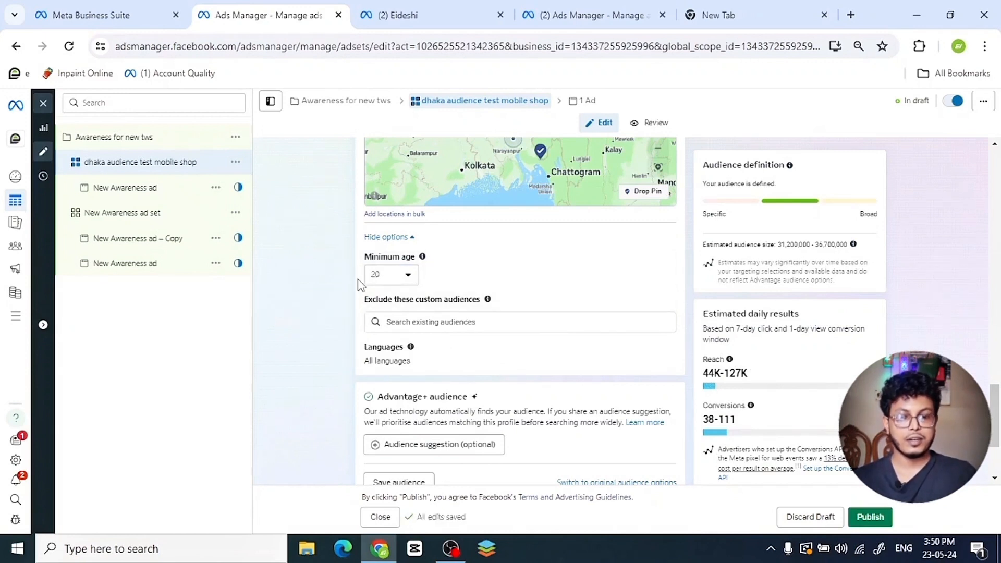
Review the custom audience exclusion option, the language setting and the Advantage+ audience section.
mouse_move(490, 307)
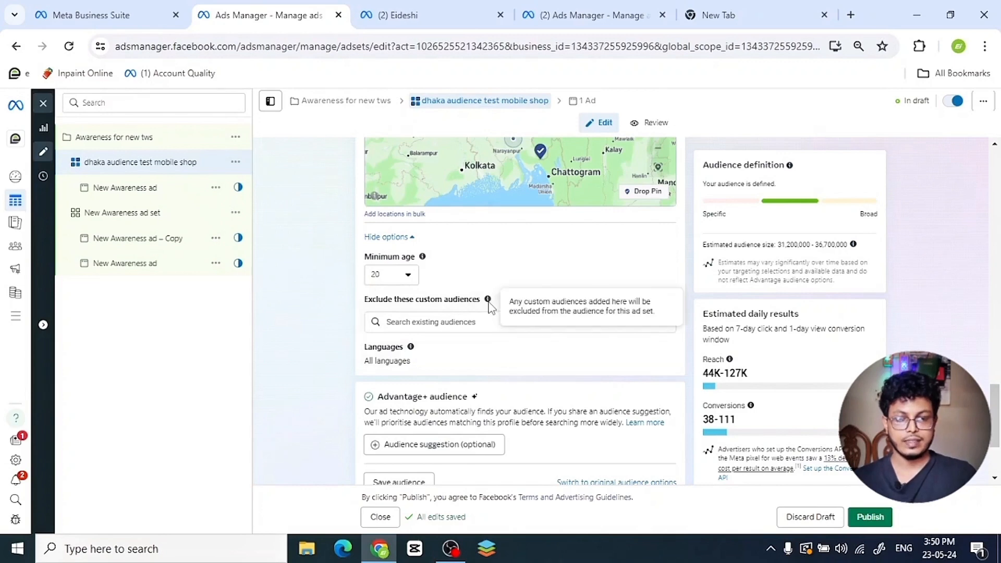
scroll(489, 303, "up", 1)
left_click_drag(380, 402, 488, 411)
left_click(497, 405)
left_click(474, 408)
left_click(488, 411)
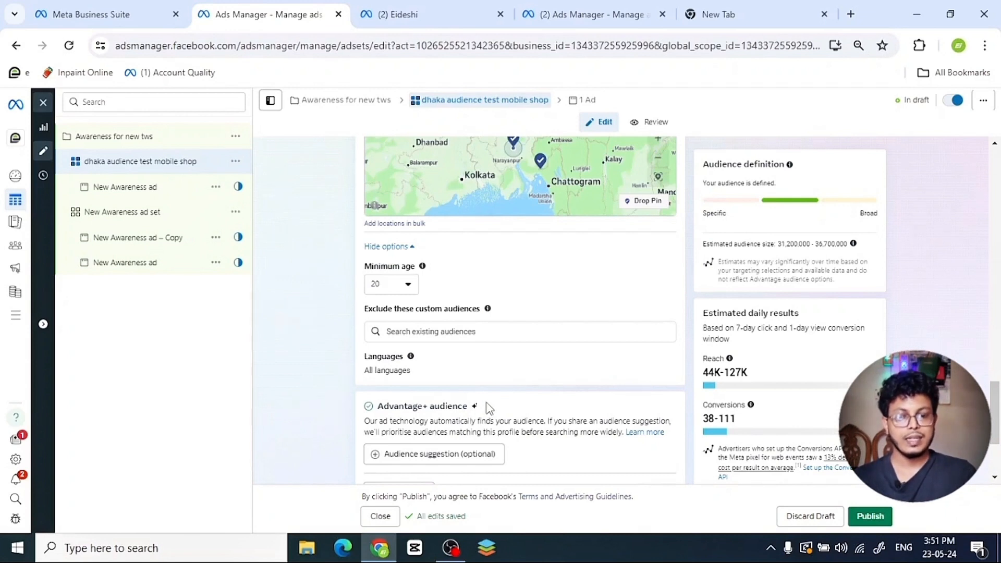
left_click_drag(487, 409, 459, 408)
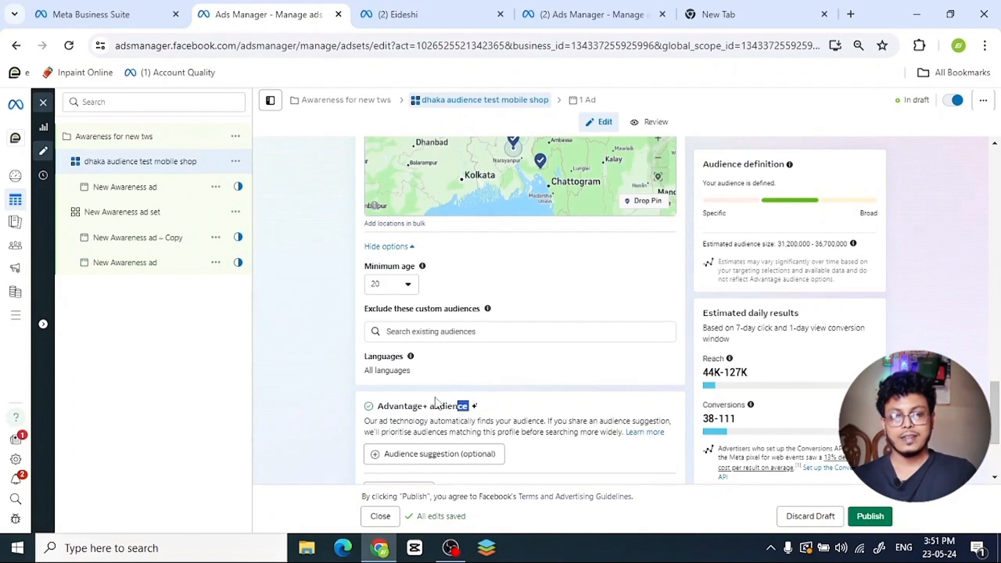
left_click(503, 412)
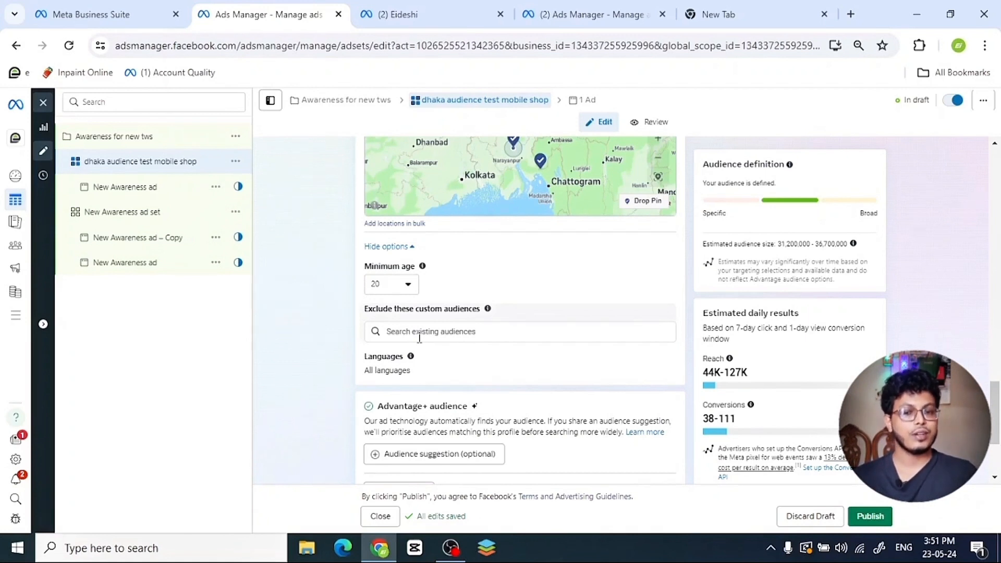
scroll(459, 368, "down", 2)
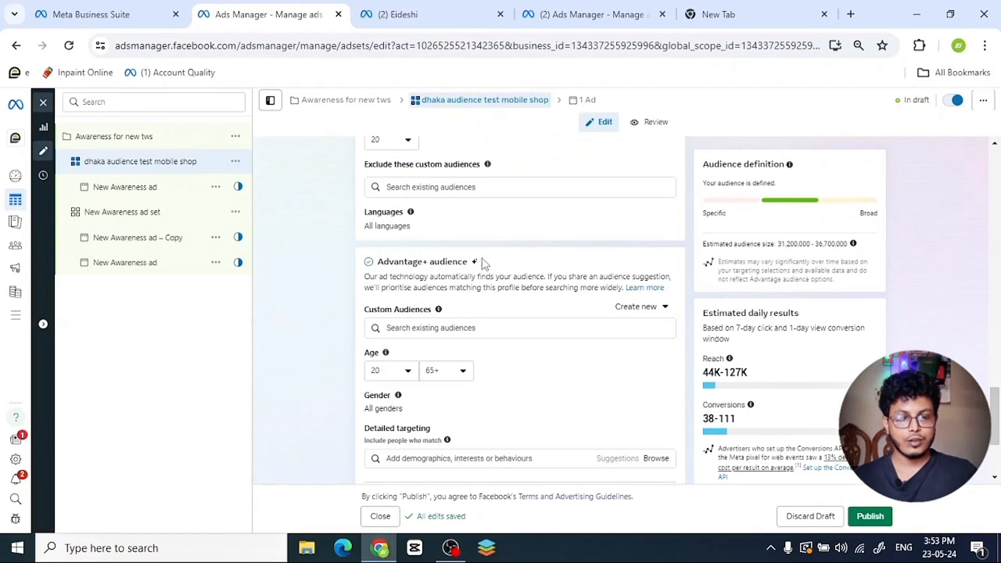
mouse_move(475, 263)
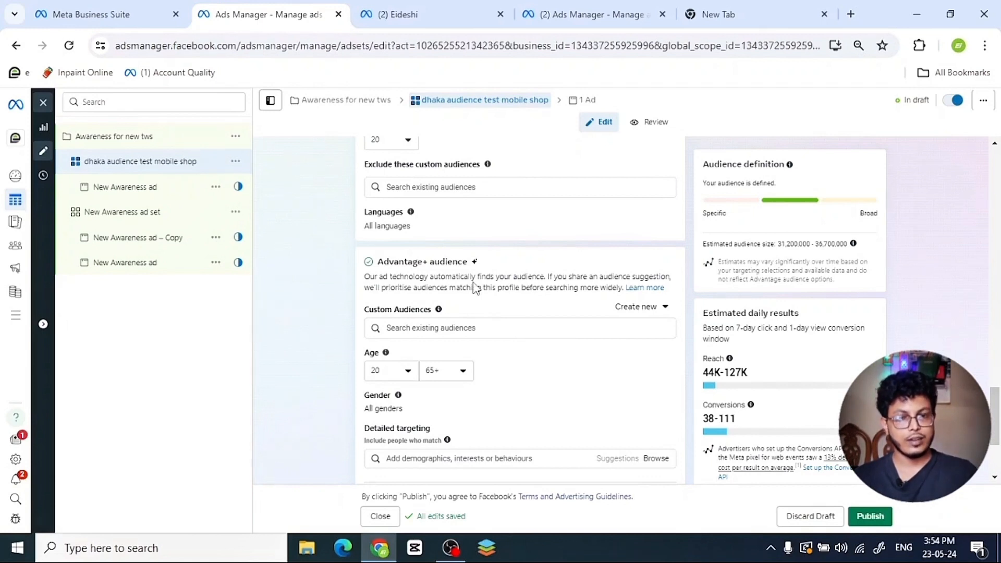
Set the suggested age range in the Advantage+ audience section to 25–50.
scroll(531, 321, "down", 1)
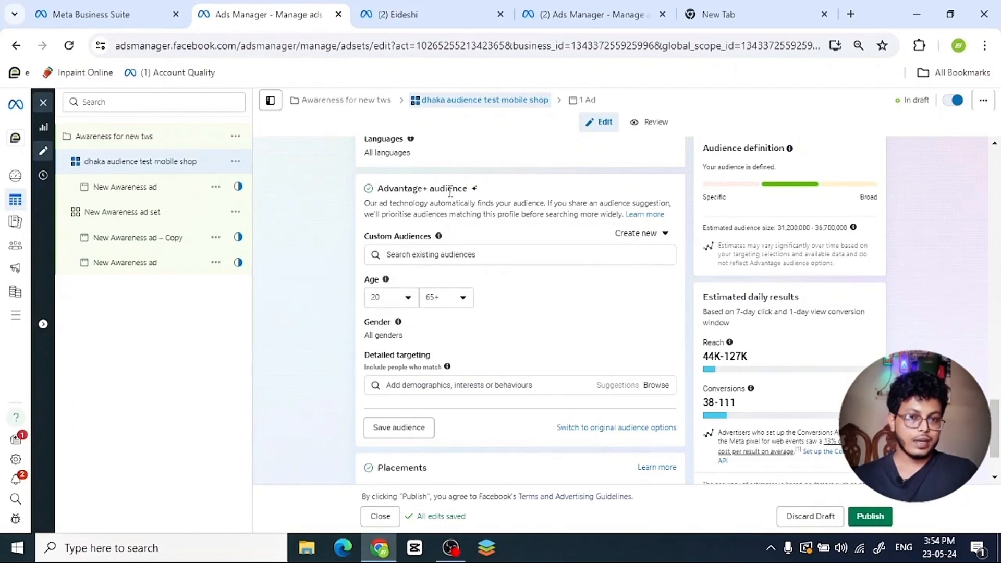
left_click(398, 299)
scroll(431, 414, "down", 2)
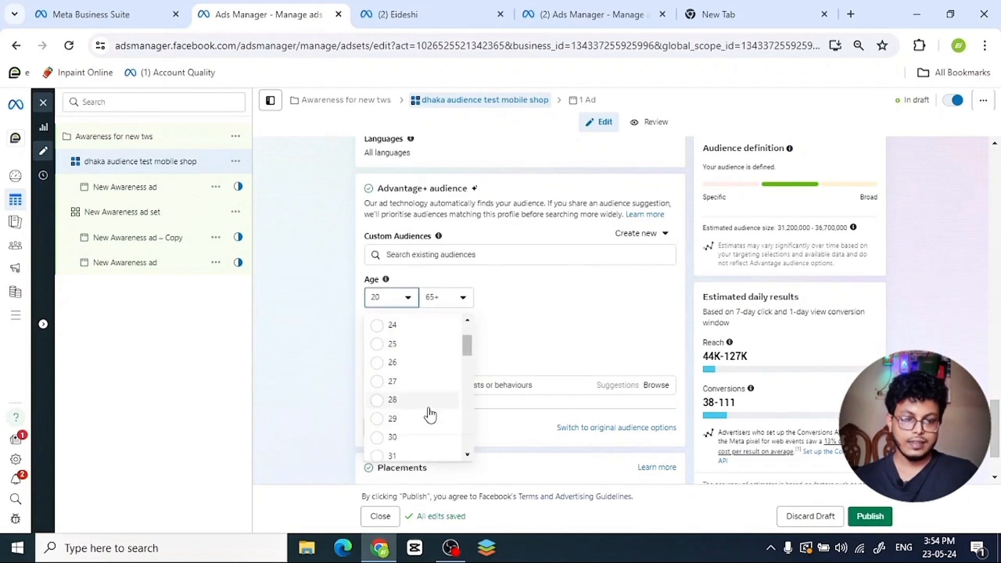
left_click(409, 352)
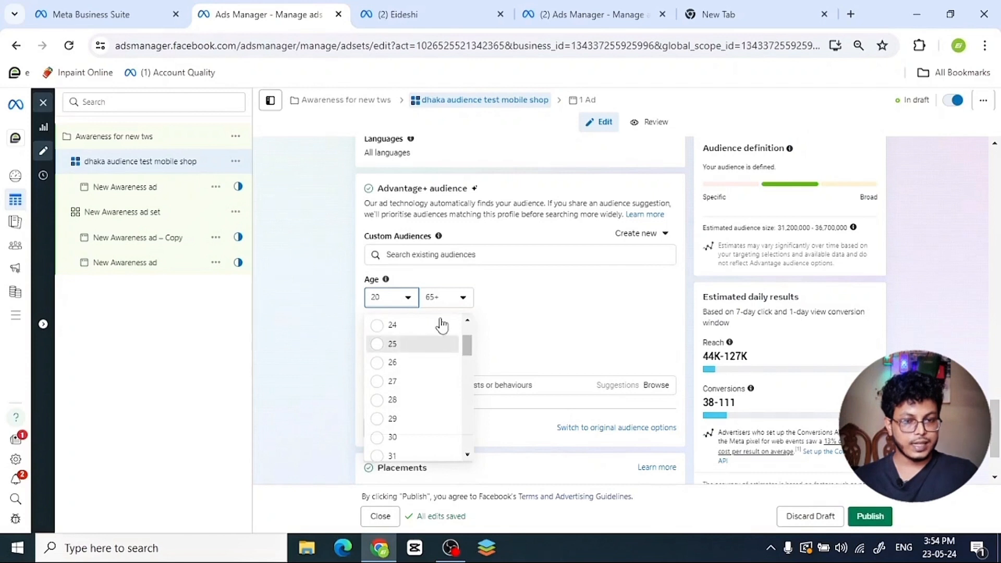
left_click(459, 299)
left_click(467, 378)
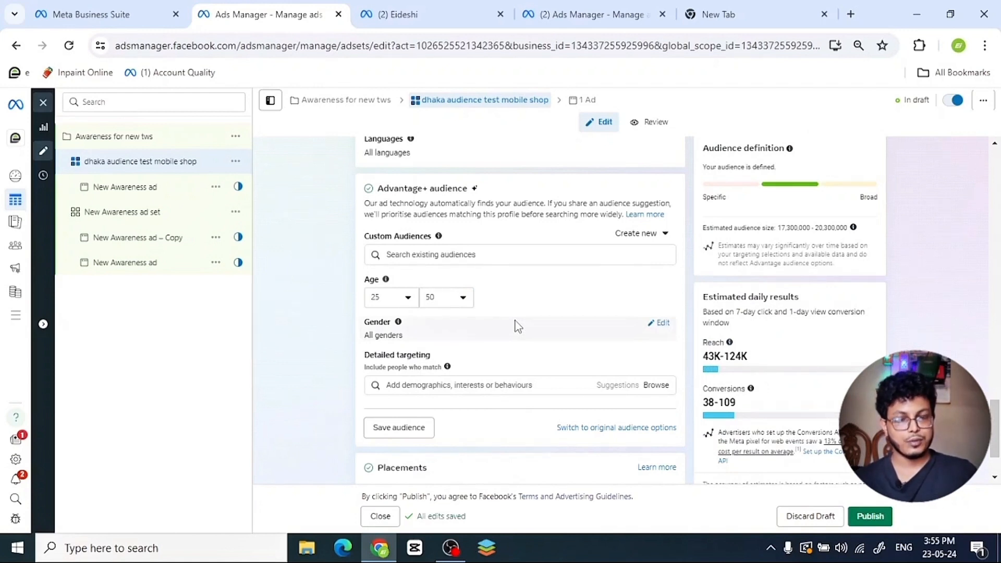
Add the interest Gadget (electronics) to the ad set's detailed targeting.
scroll(517, 326, "down", 1)
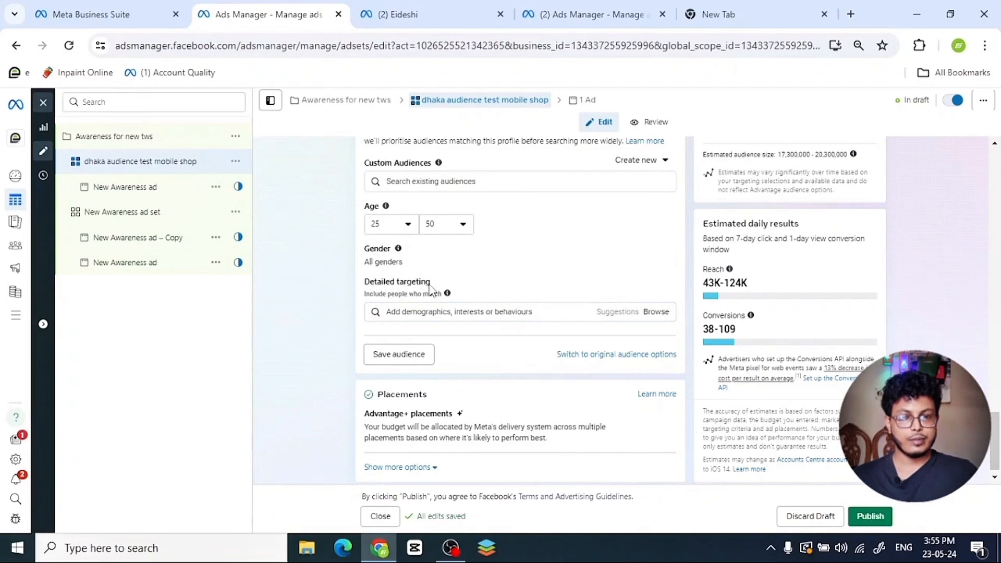
left_click(415, 315)
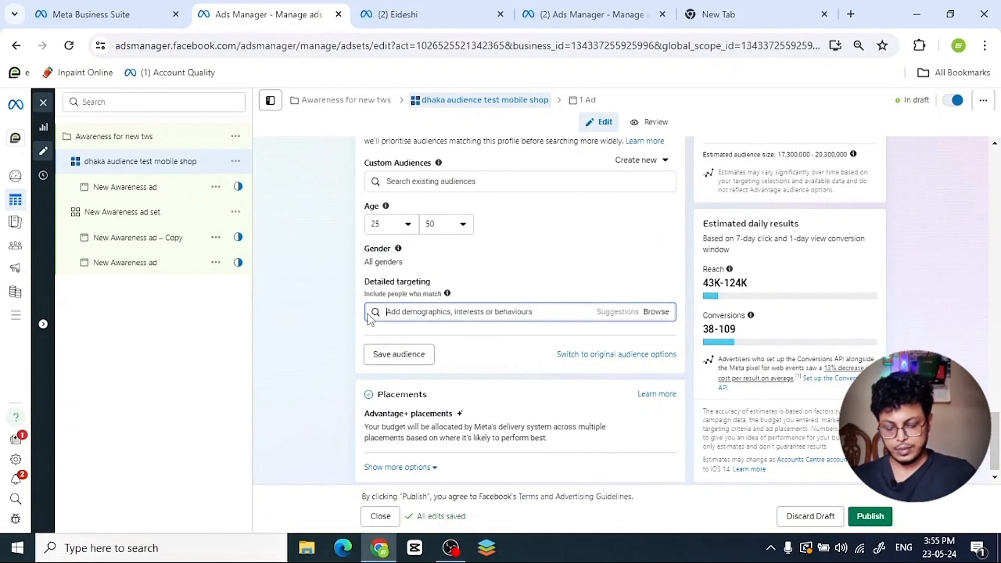
type("gadge")
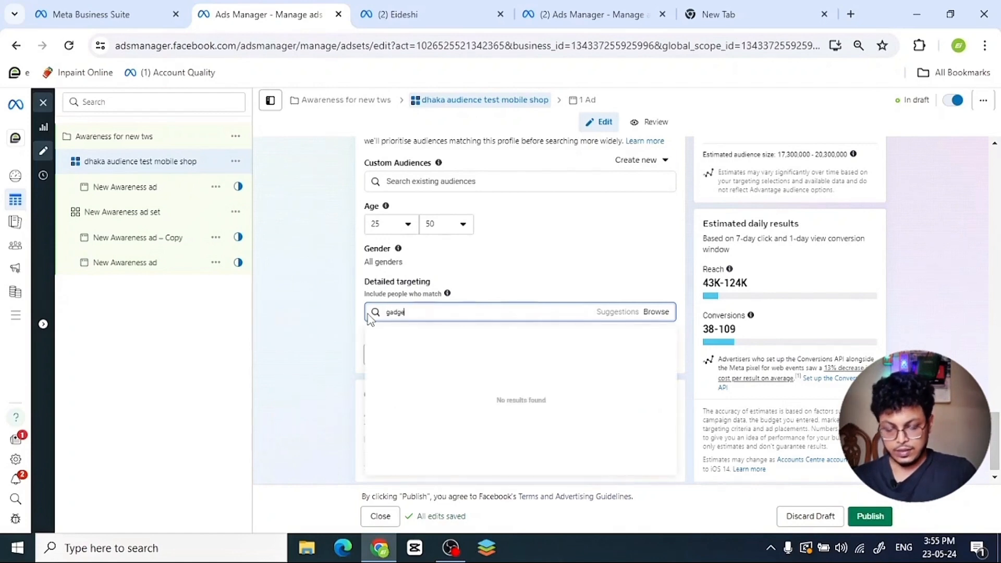
type("t")
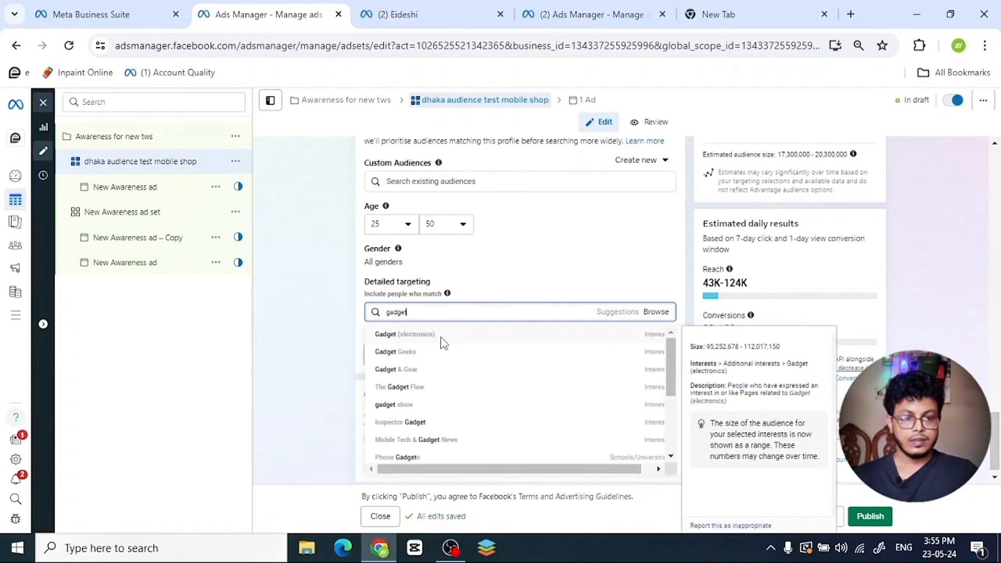
left_click(441, 339)
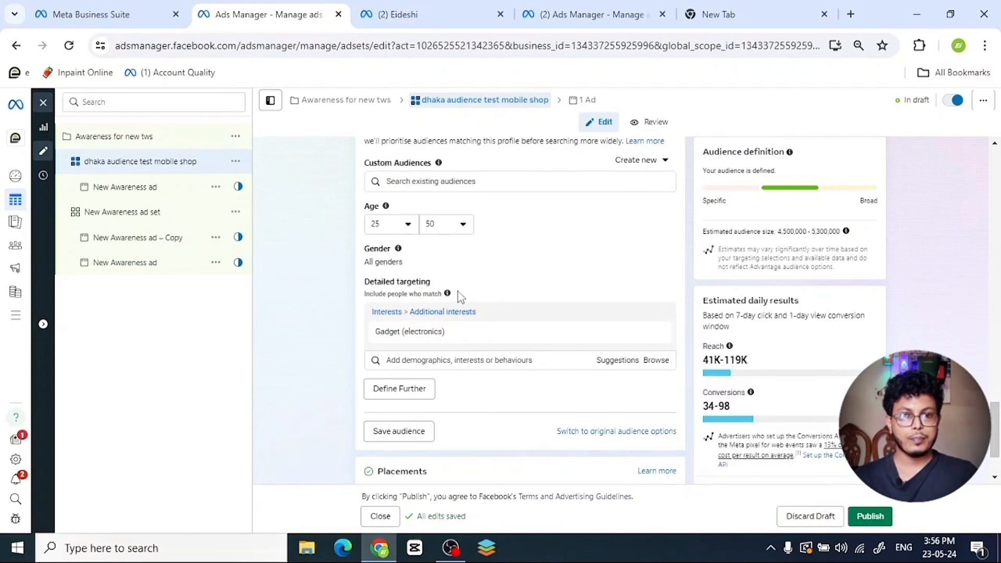
Check the estimated audience size and review the Advantage+ audience and placement settings.
scroll(795, 287, "up", 2)
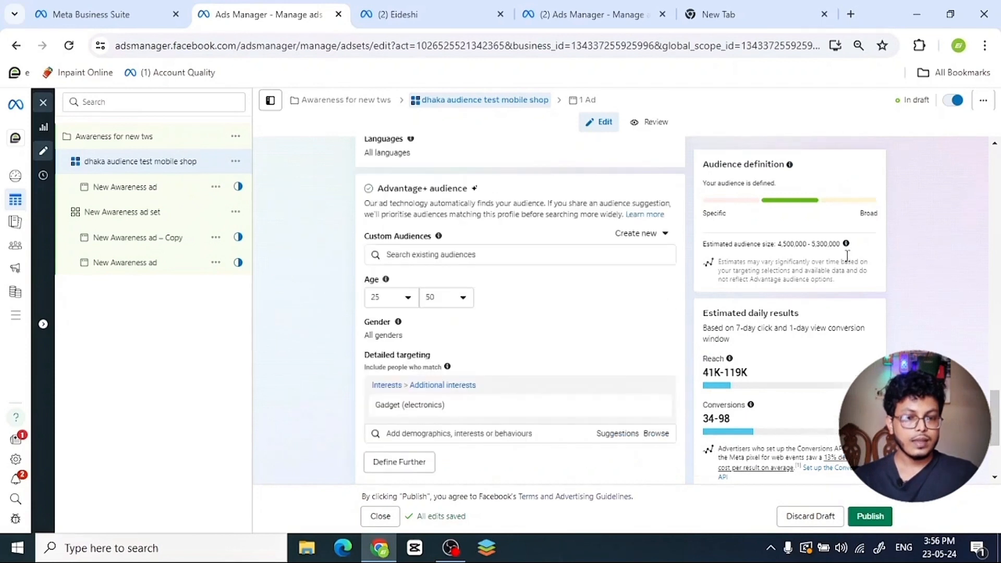
left_click_drag(782, 244, 809, 243)
left_click(860, 249)
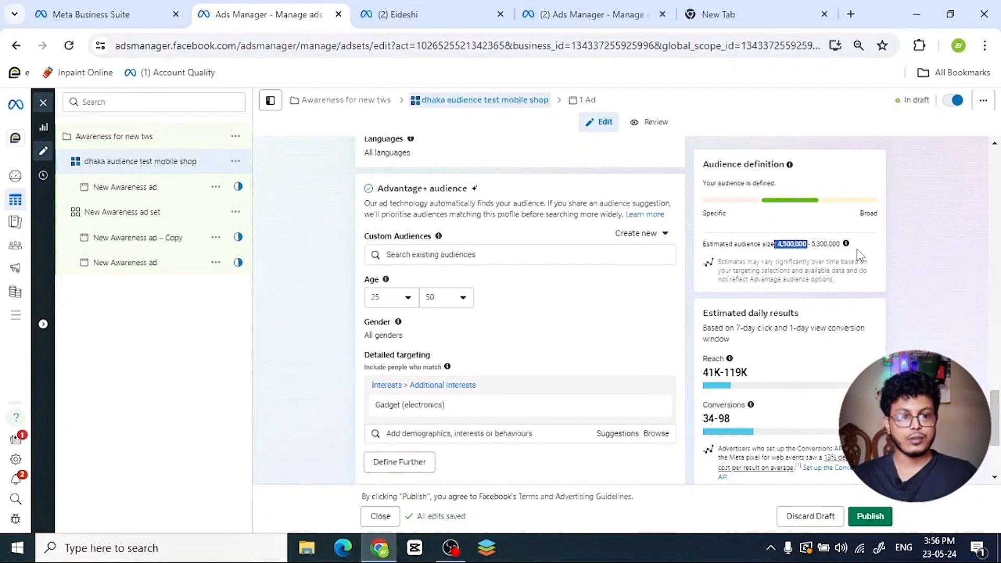
scroll(500, 344, "down", 3)
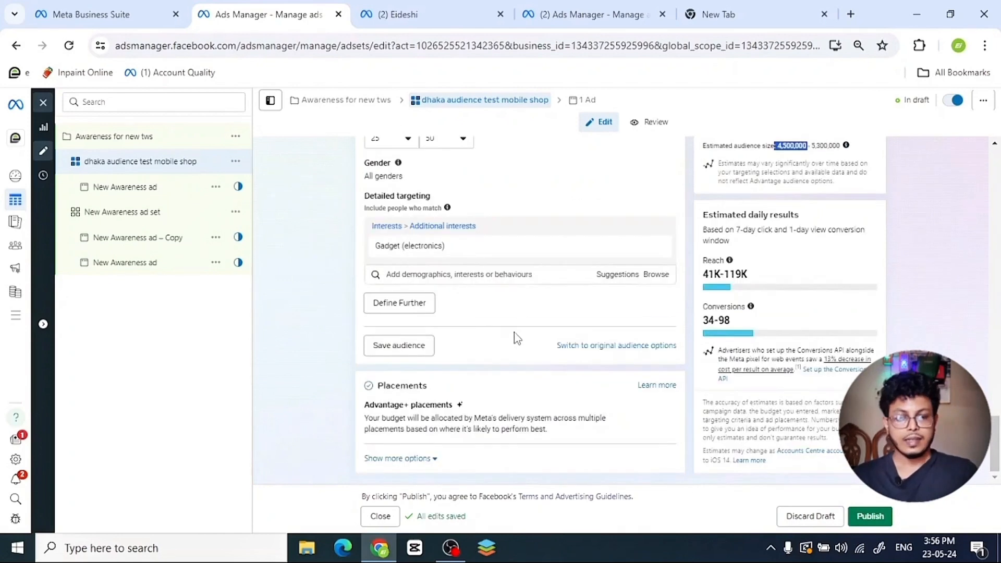
scroll(496, 320, "up", 4)
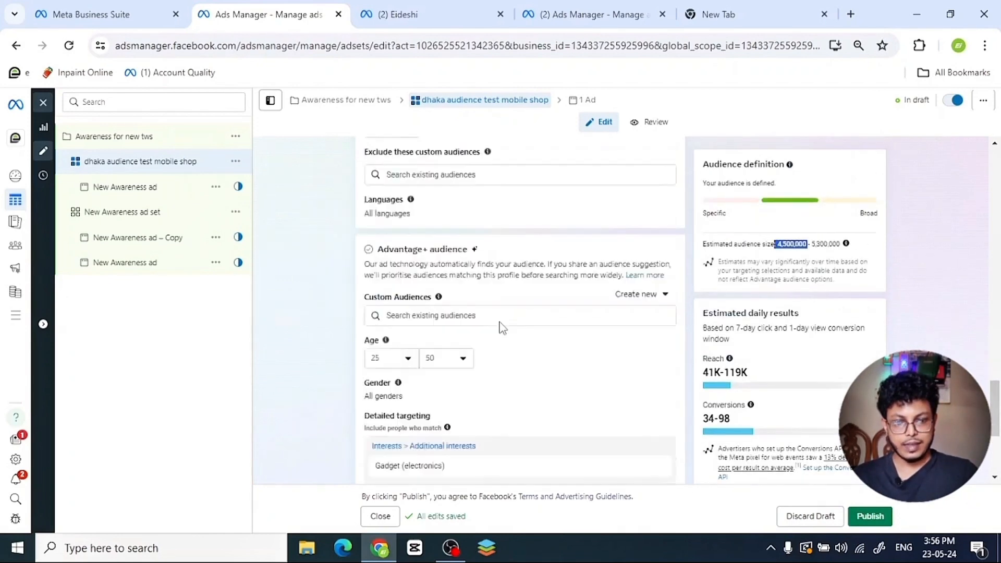
scroll(501, 324, "down", 4)
left_click(500, 274)
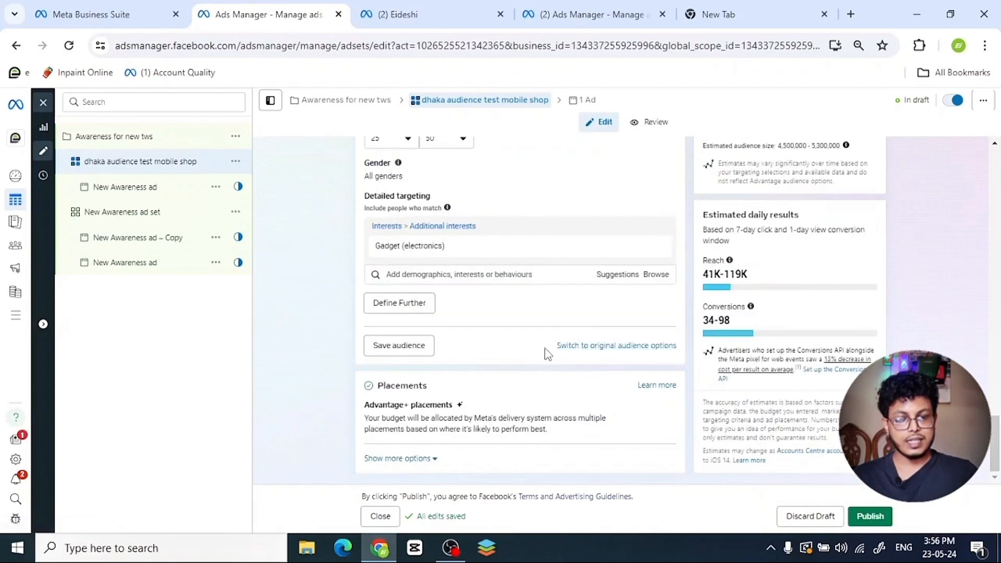
Switch the ad set from Advantage+ audience to the original audience options and check the locations, age and detailed targeting.
left_click(618, 345)
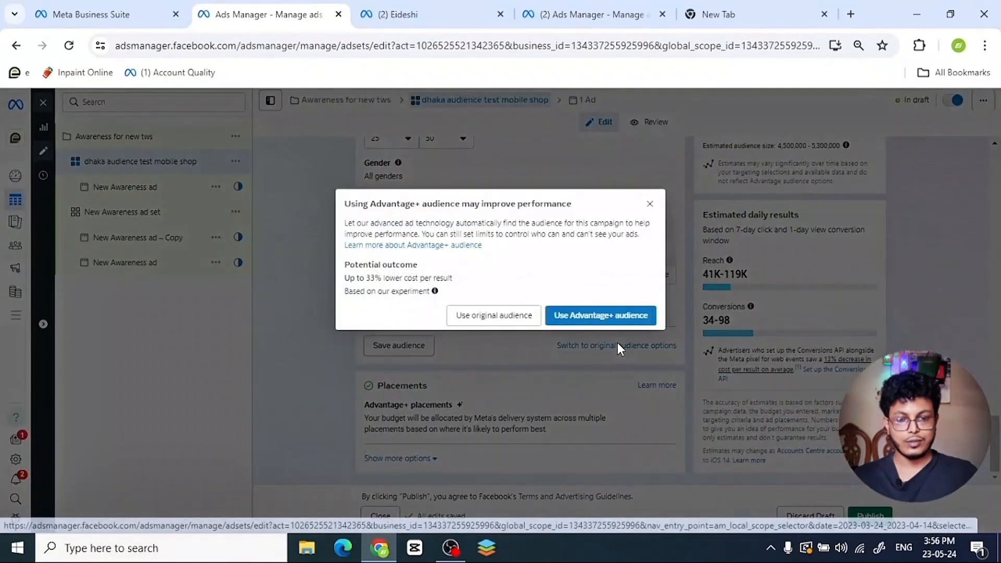
left_click(482, 317)
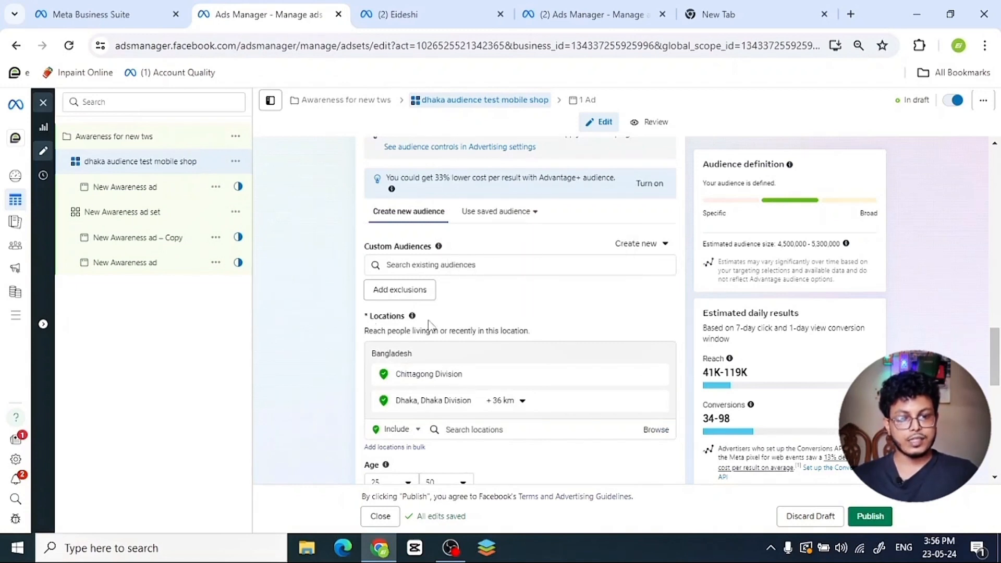
scroll(485, 283, "down", 3)
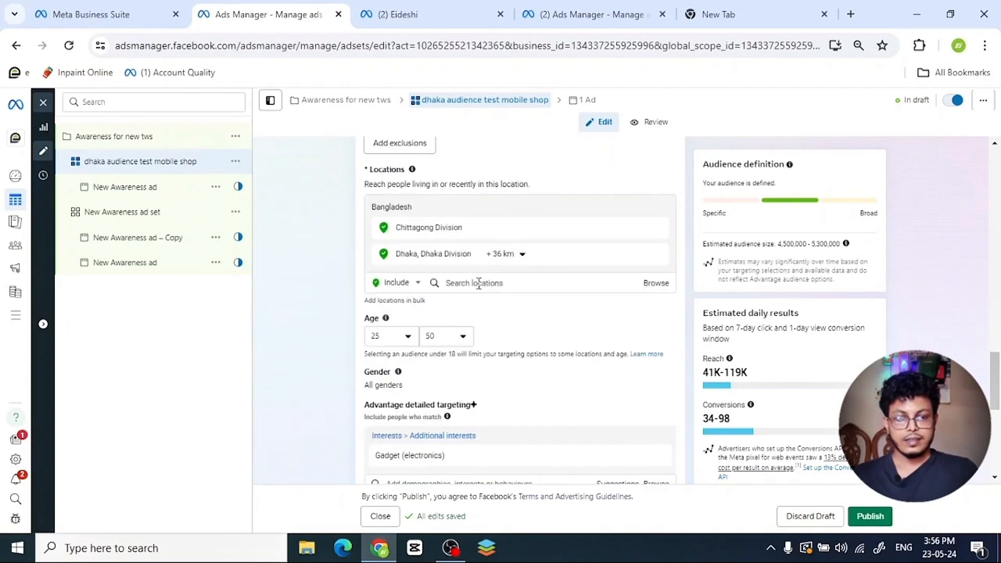
scroll(499, 370, "down", 3)
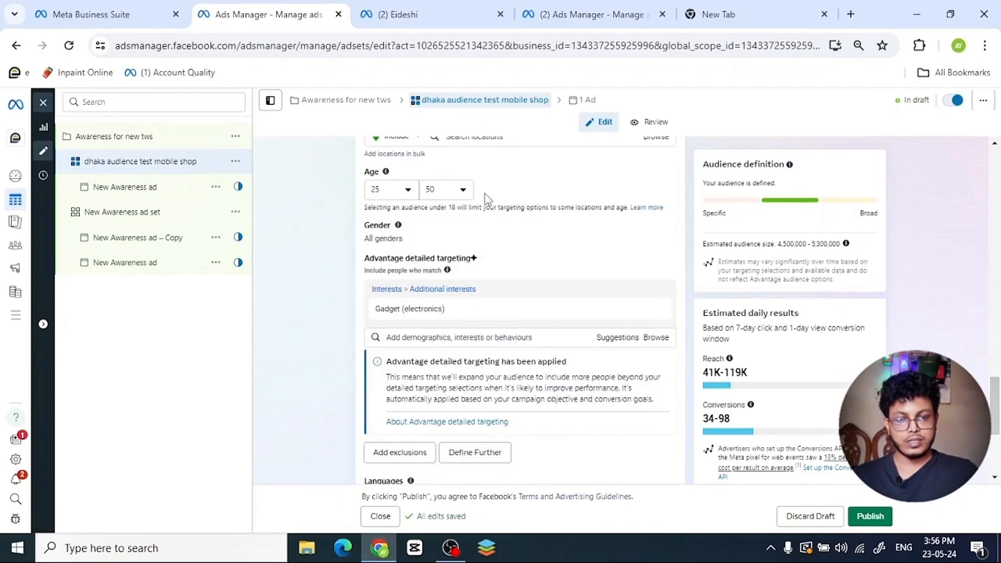
Add Daraz Online Shopping as another interest in the Advantage detailed targeting section, alongside Gadget (electronics).
mouse_move(452, 313)
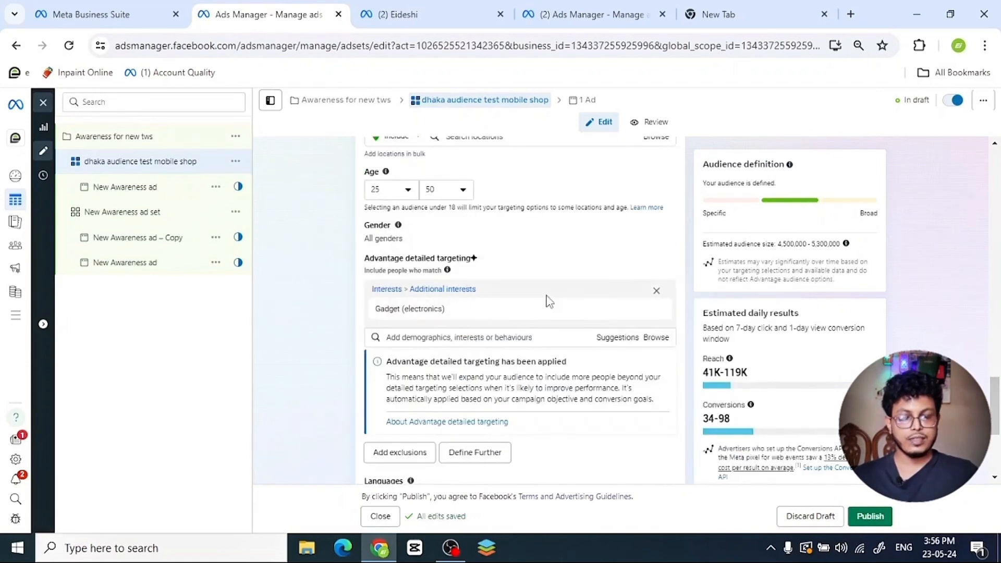
mouse_move(490, 312)
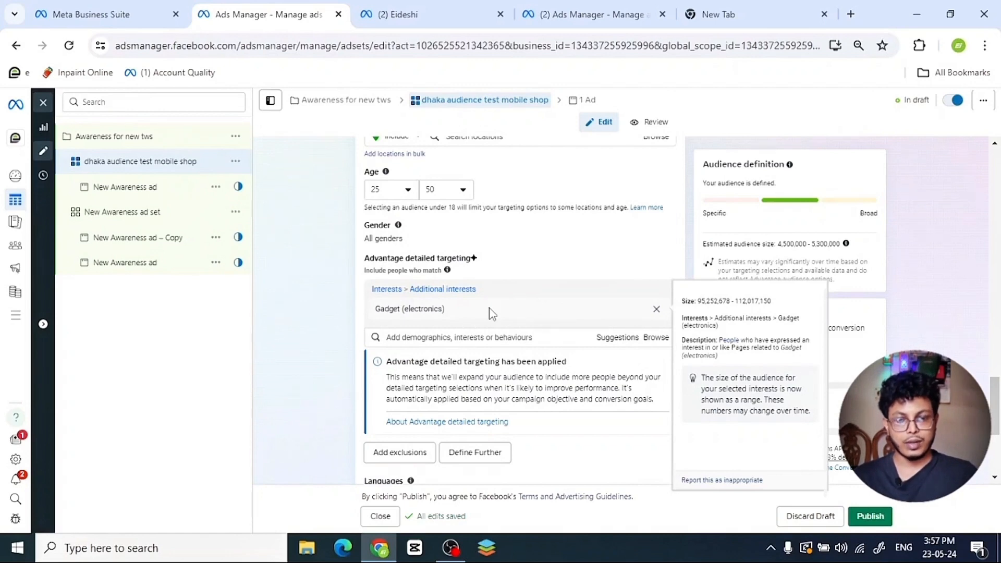
scroll(493, 271, "up", 2)
scroll(496, 248, "down", 2)
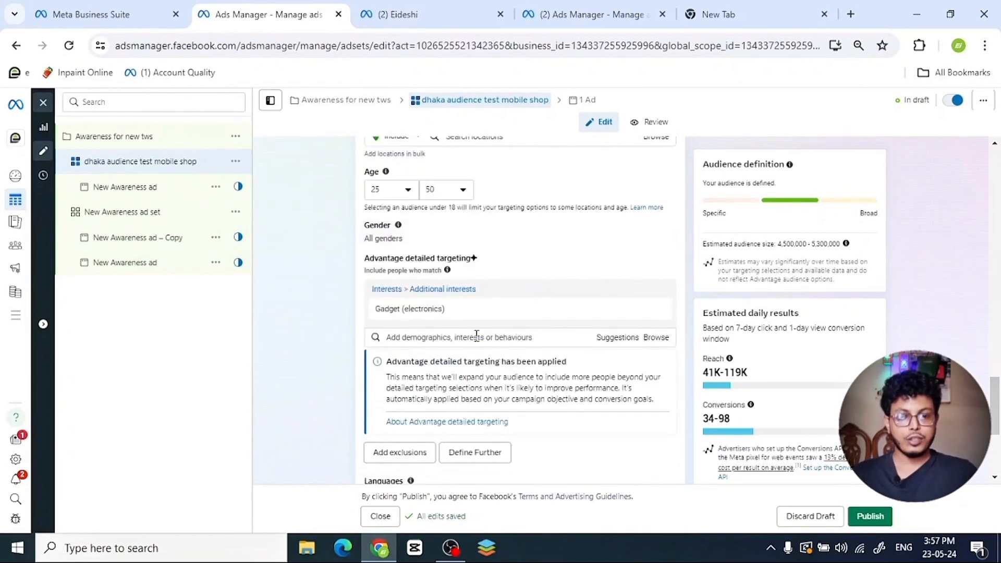
left_click(444, 337)
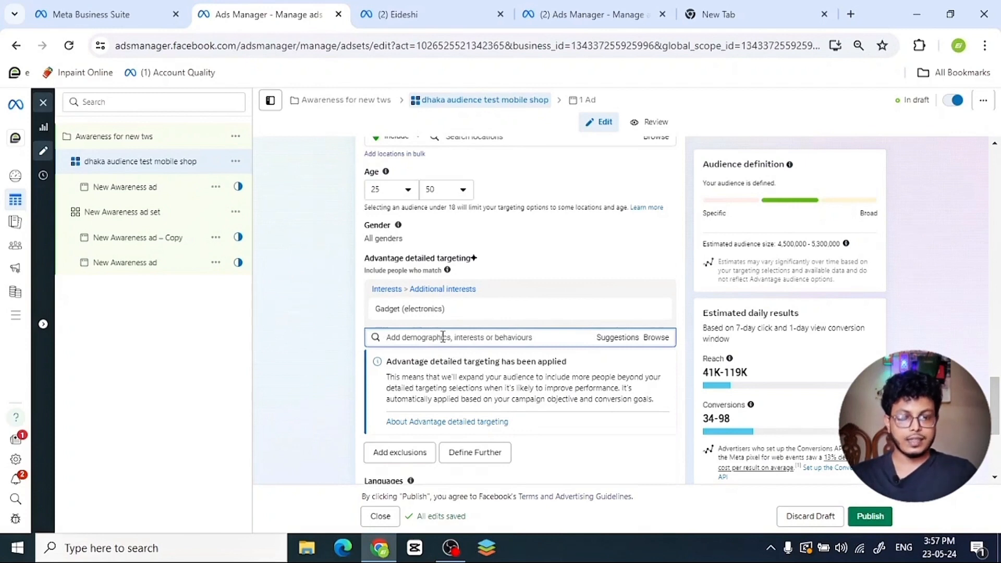
type("daraz")
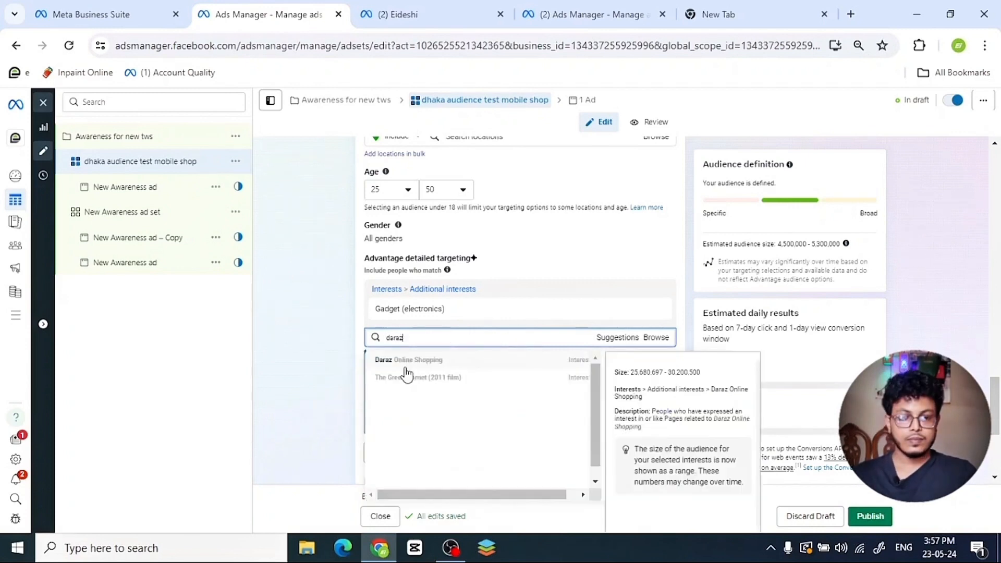
left_click(406, 365)
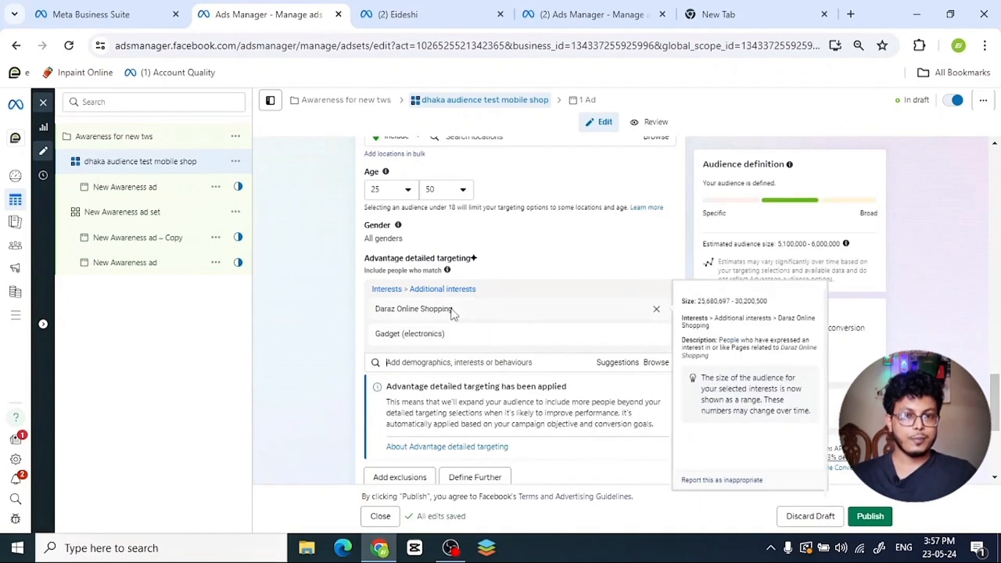
mouse_move(452, 336)
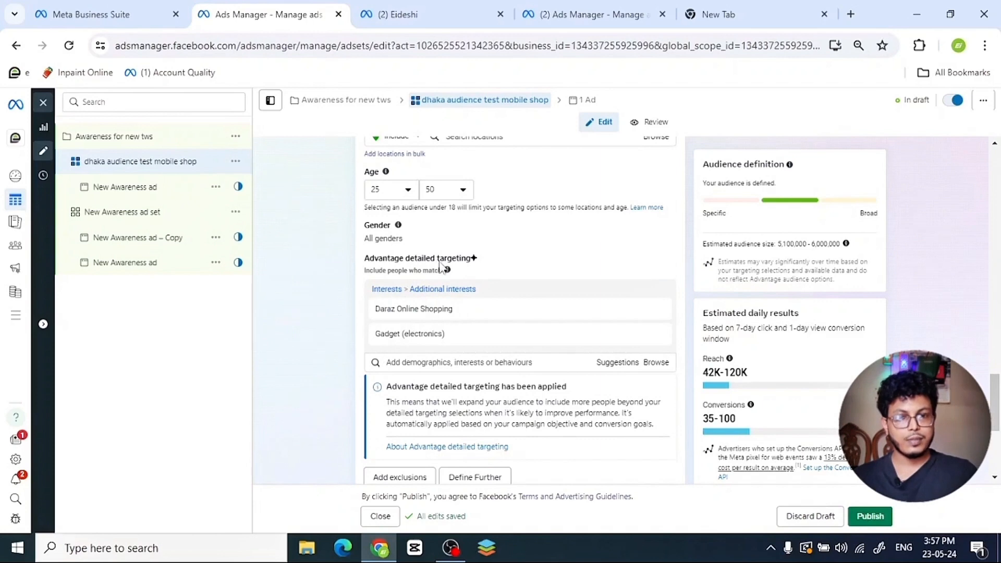
Start creating a new Custom Audience for the ad set with Website as its source.
mouse_move(531, 308)
scroll(531, 308, "up", 5)
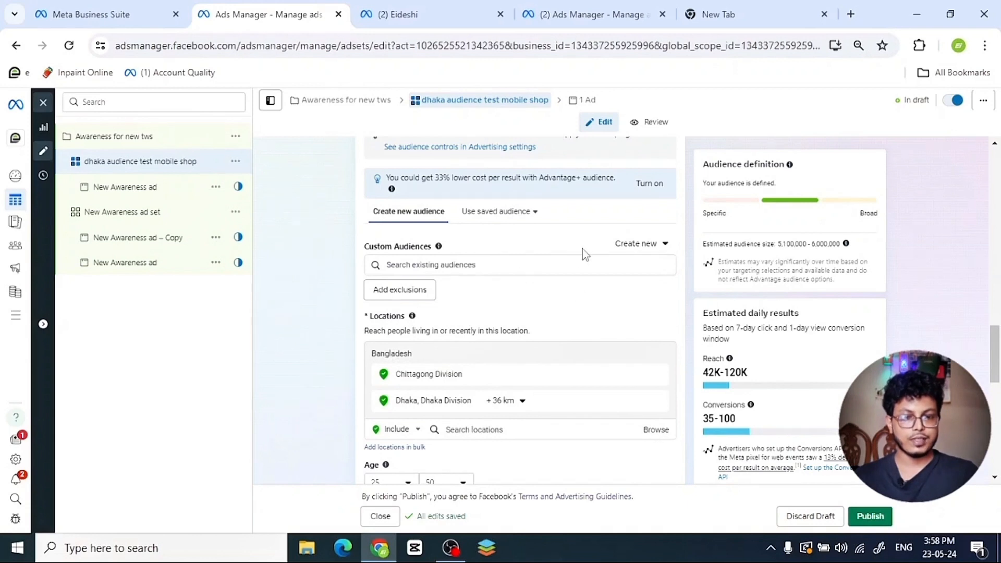
left_click(633, 251)
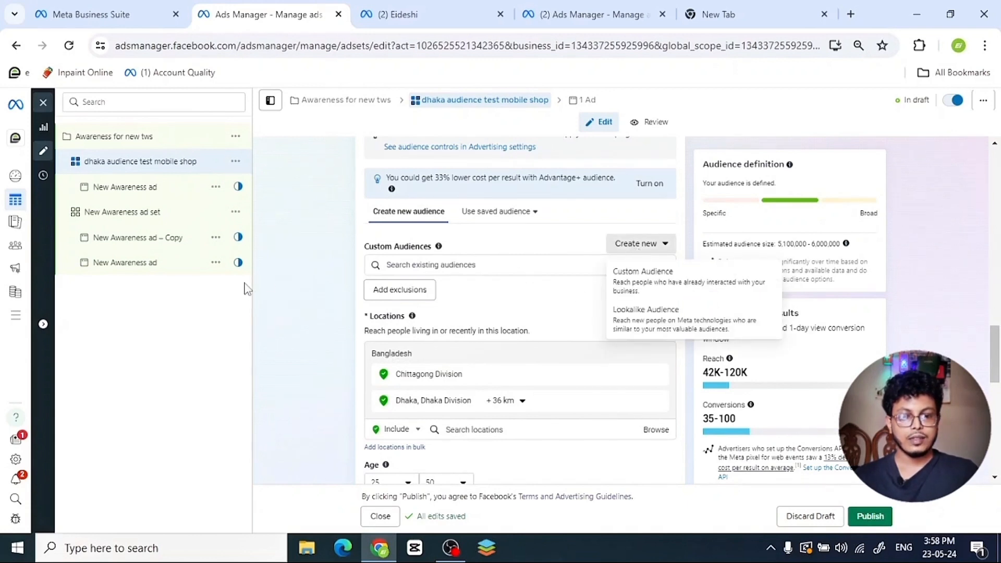
left_click(335, 252)
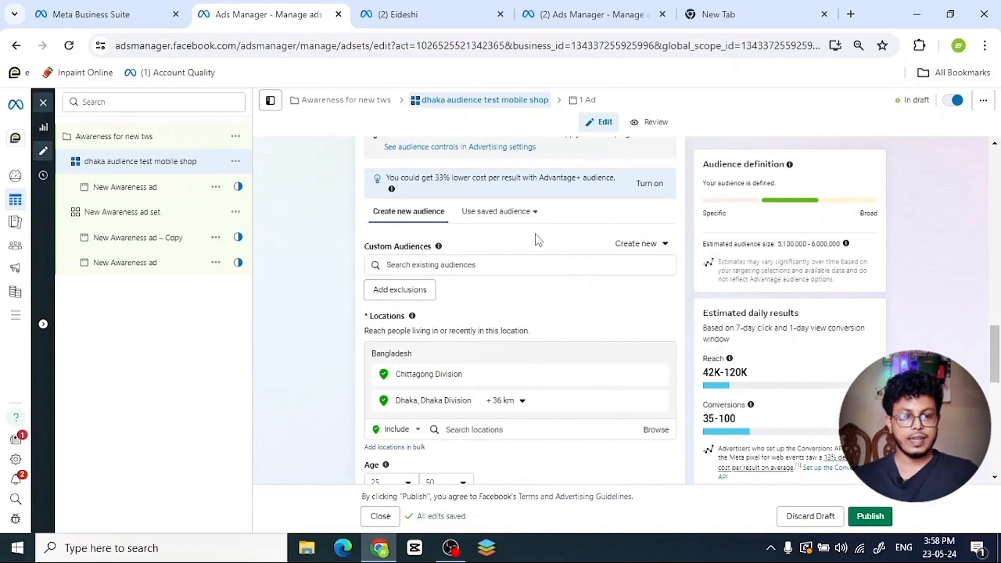
left_click(650, 245)
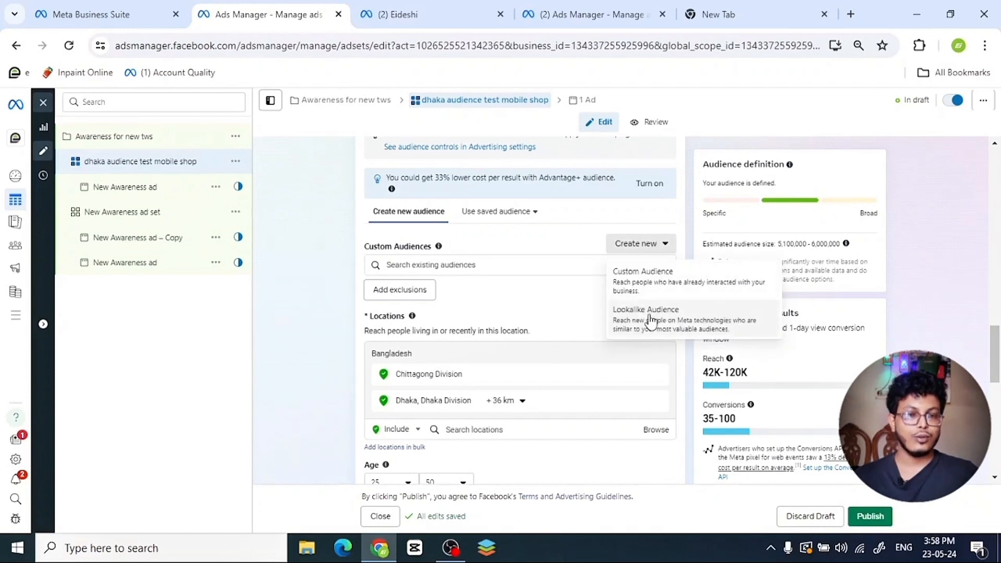
left_click(631, 283)
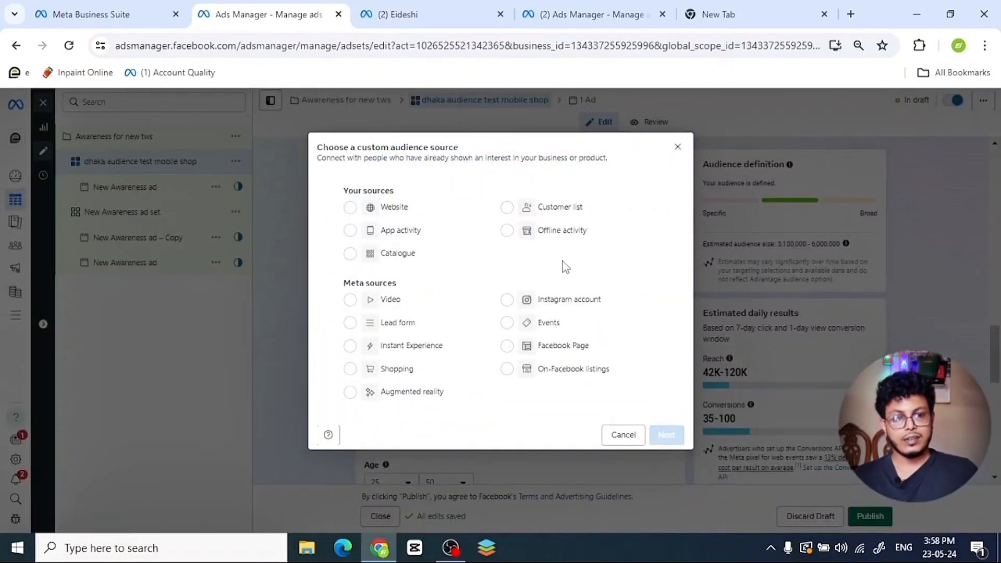
left_click(350, 208)
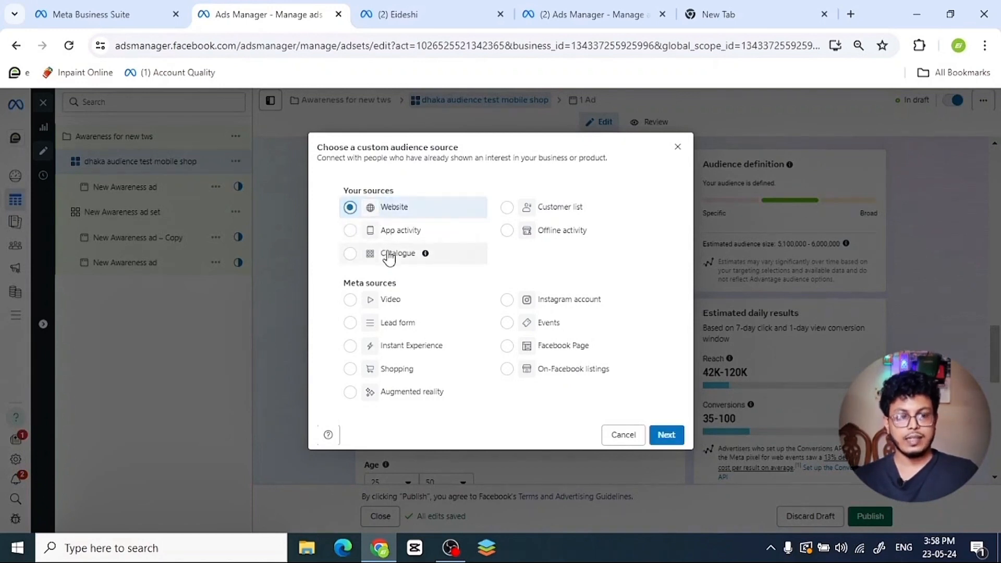
left_click(667, 435)
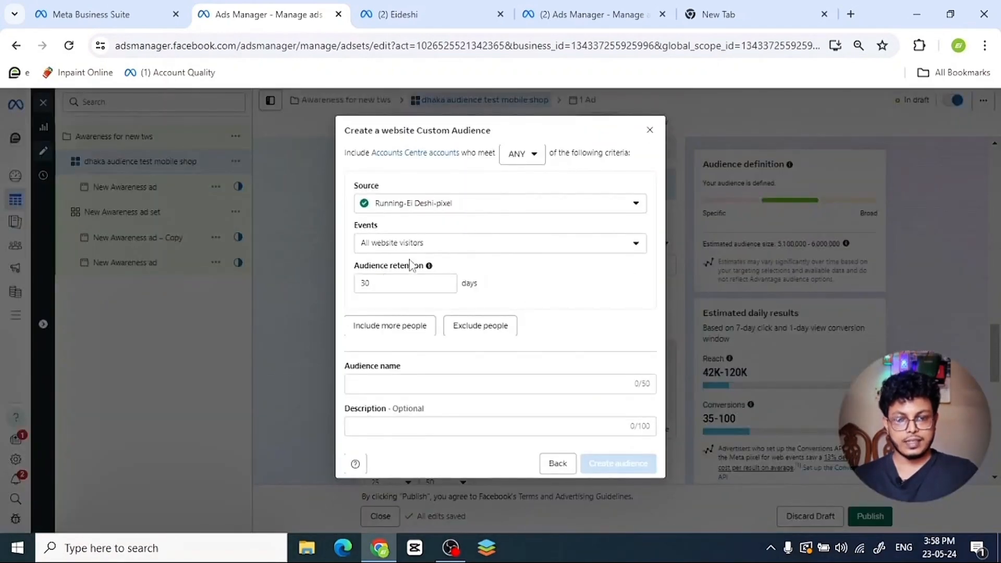
Set the website Custom Audience's retention period to 180 days.
left_click_drag(382, 284, 334, 291)
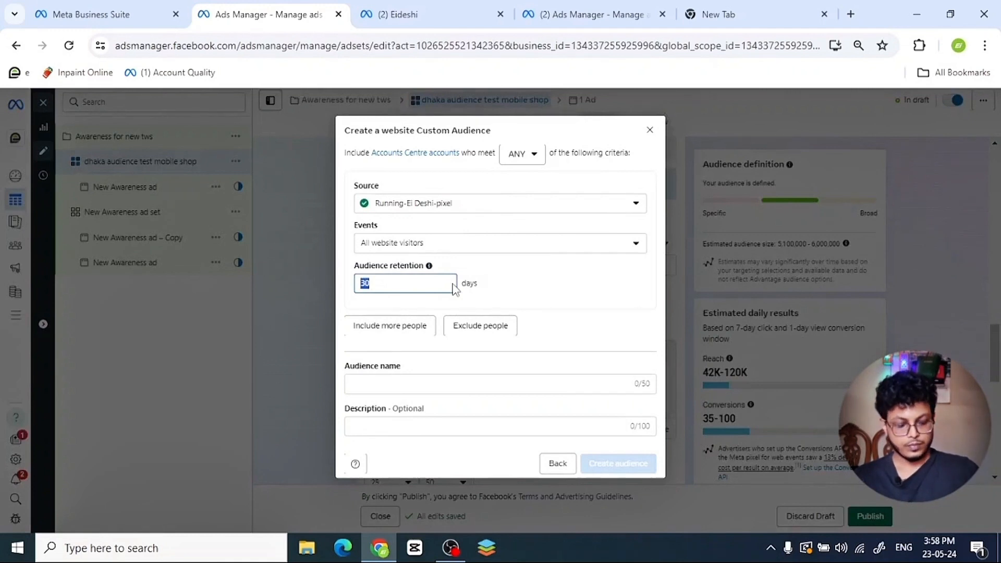
type("365")
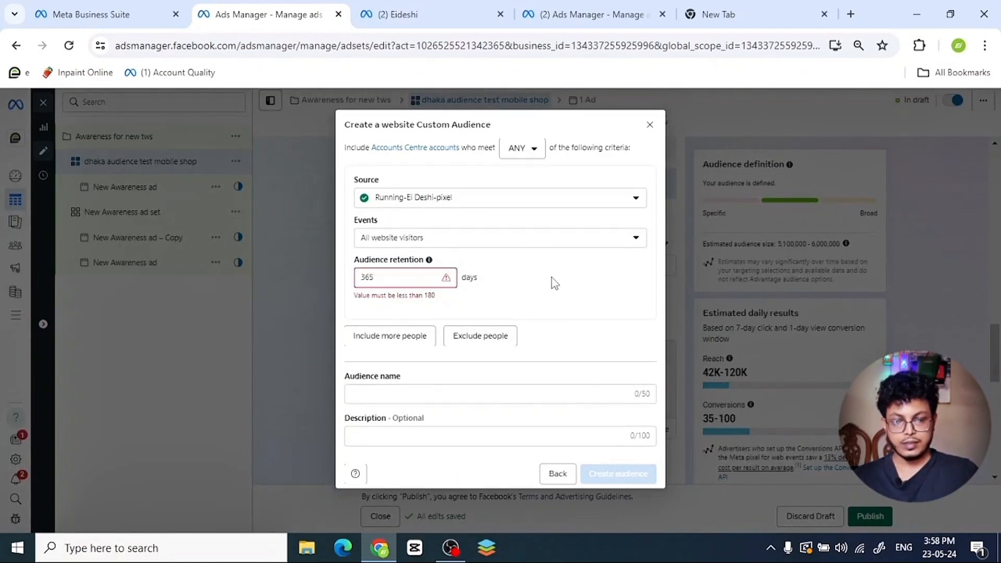
left_click(552, 278)
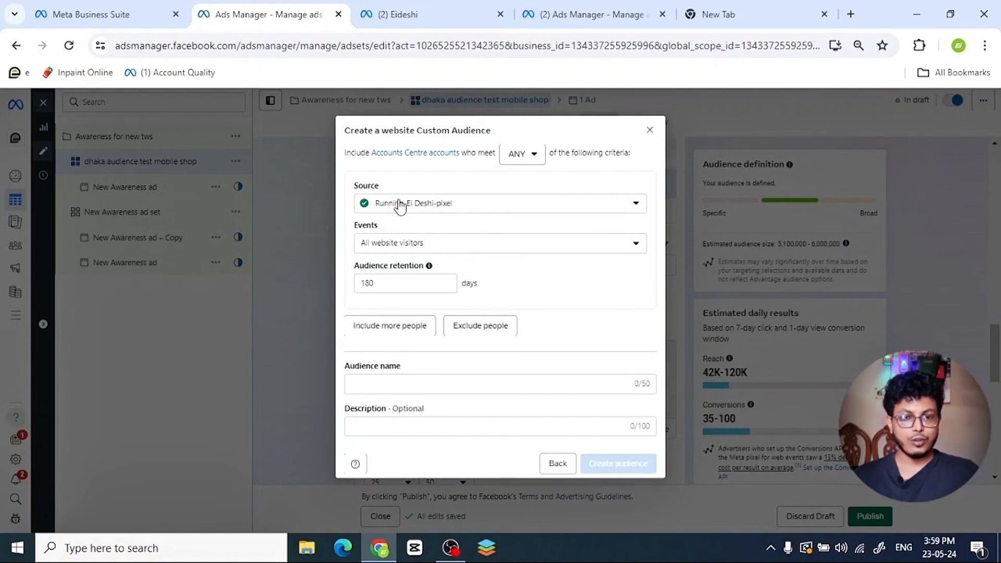
Choose Running-Ei Deshi-pixel as the website audience's source and All website visitors as its event.
left_click(487, 206)
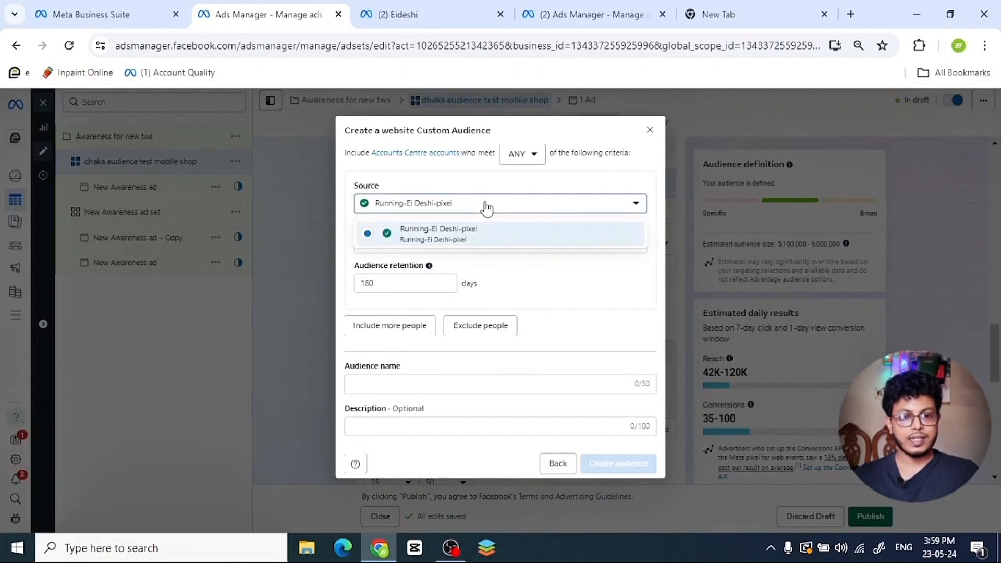
left_click(452, 237)
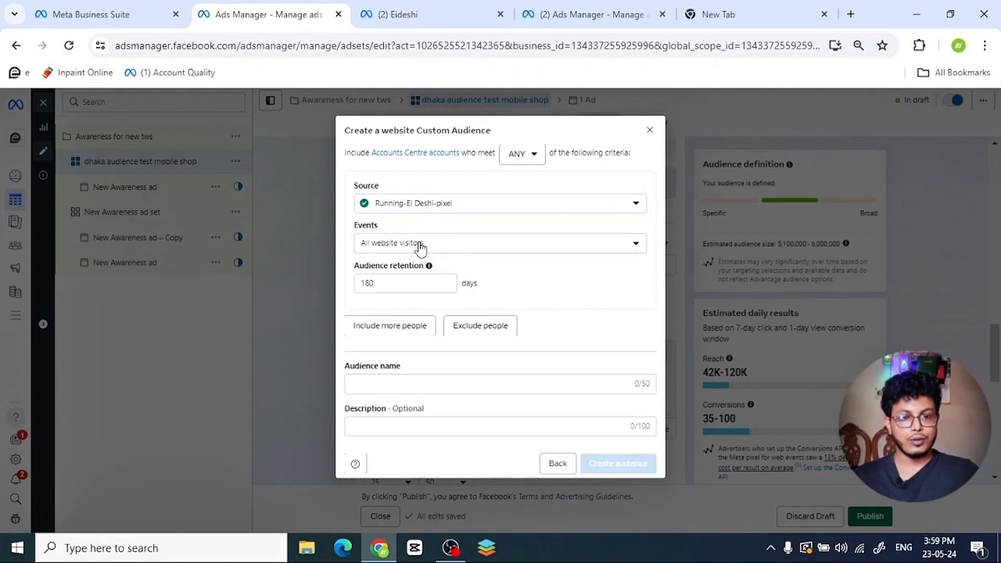
left_click(420, 245)
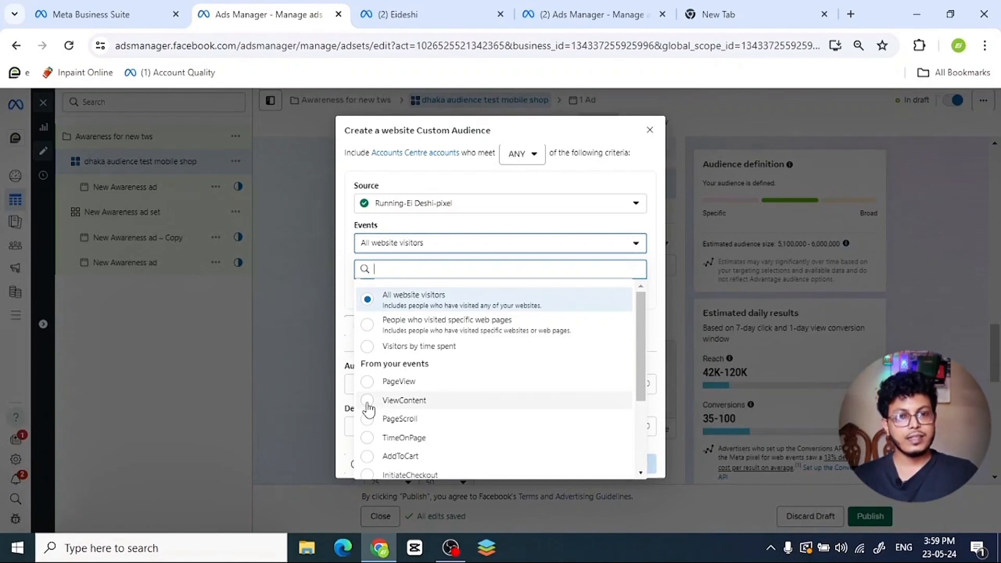
left_click(436, 294)
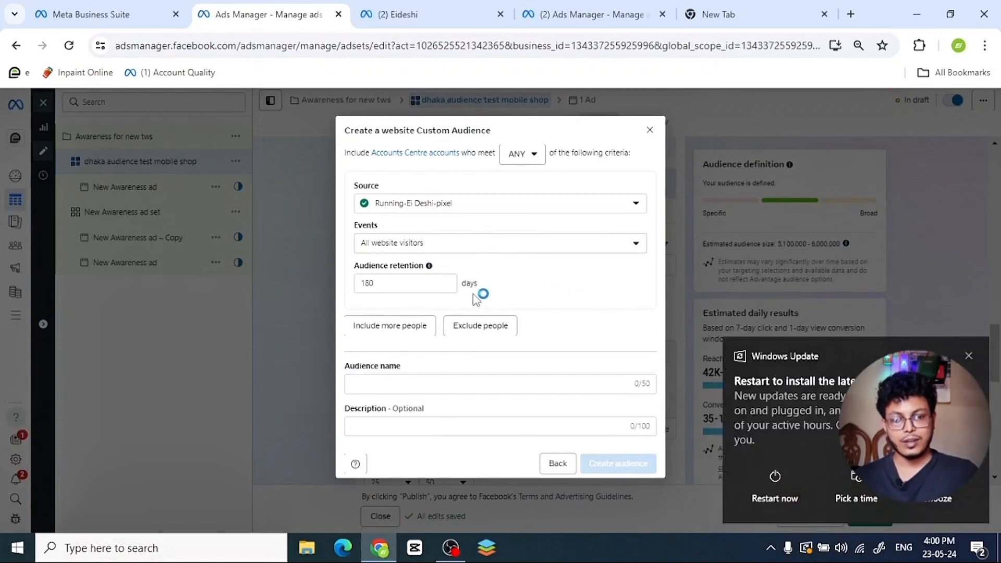
Set the website Custom Audience's retention period to 100 days.
double_click(364, 287)
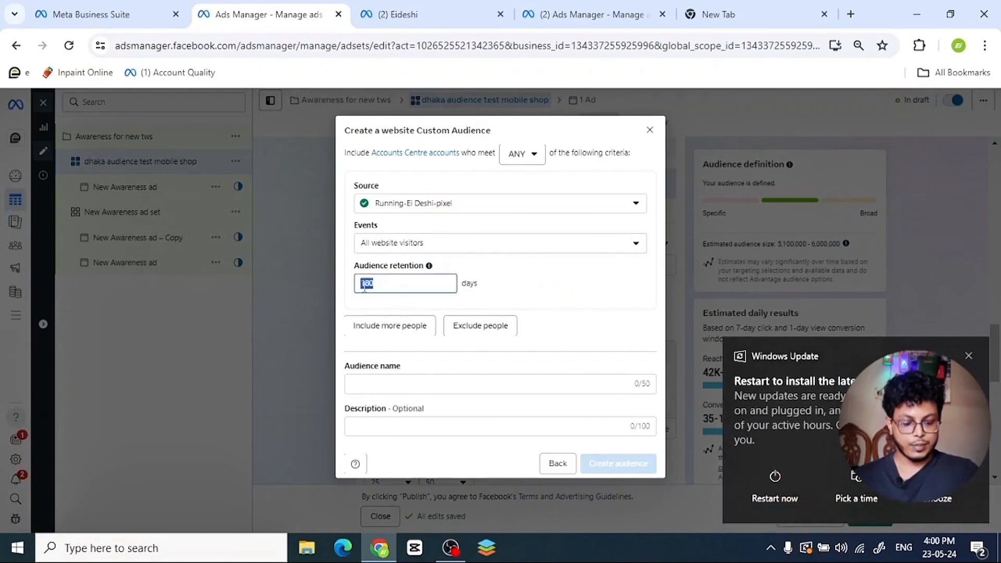
key("BackSpace")
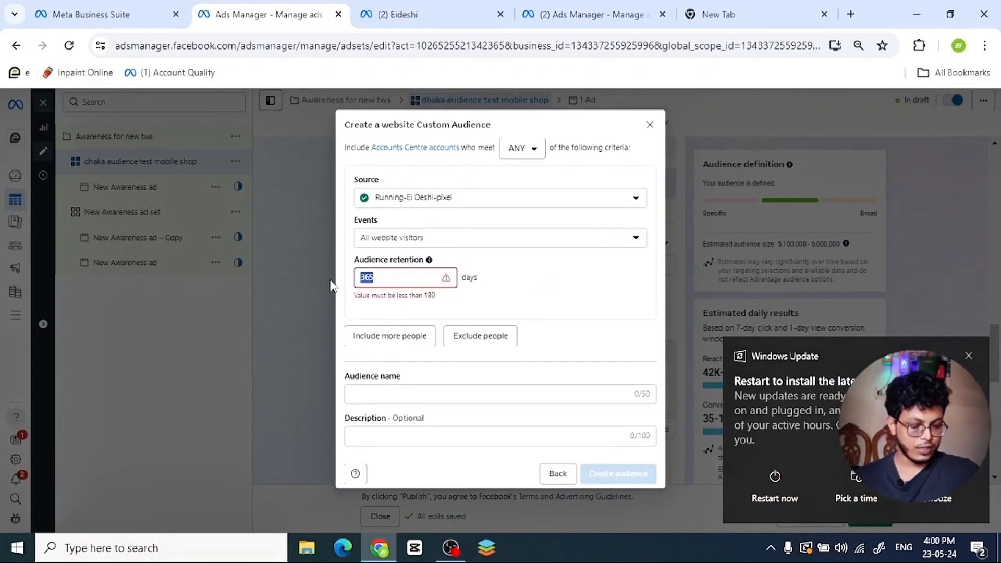
type("100")
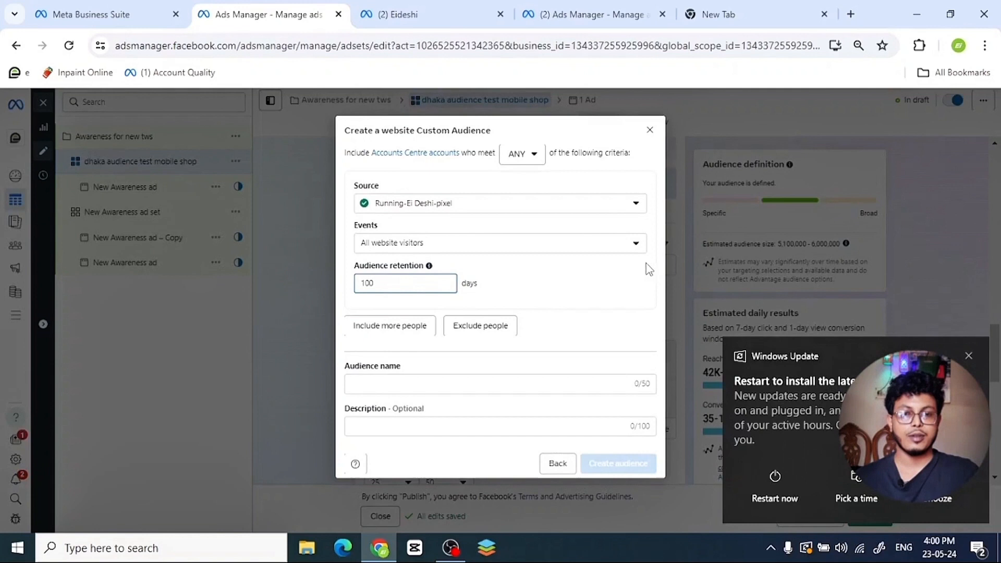
left_click(565, 287)
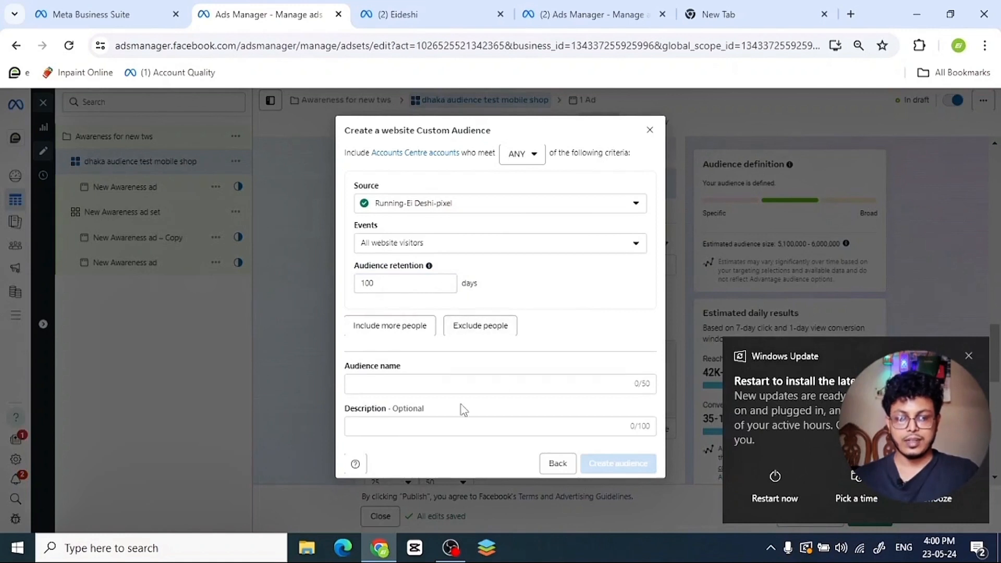
Name the website Custom Audience webview, leave its description empty and create it.
left_click(364, 384)
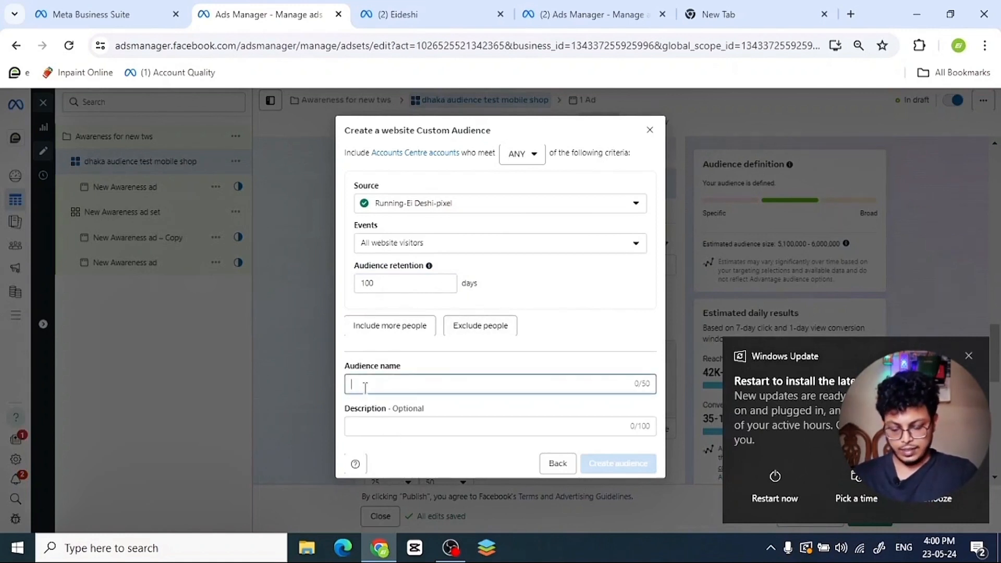
type("webview")
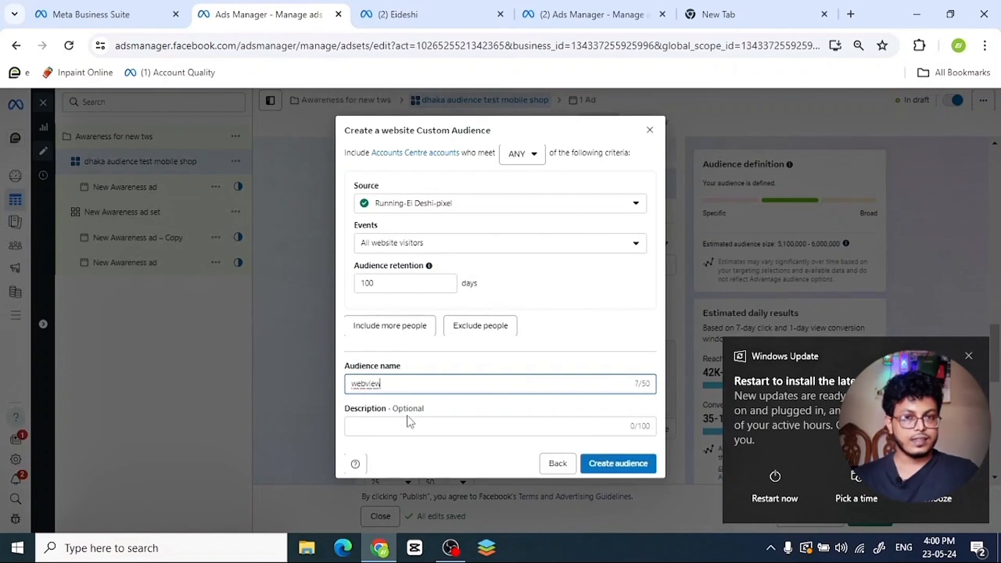
left_click(373, 427)
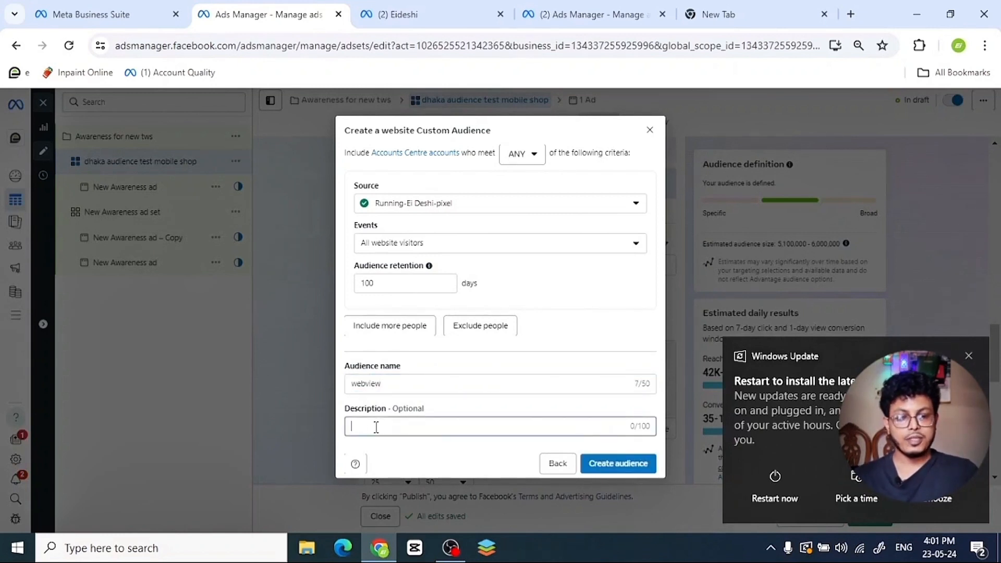
left_click(623, 472)
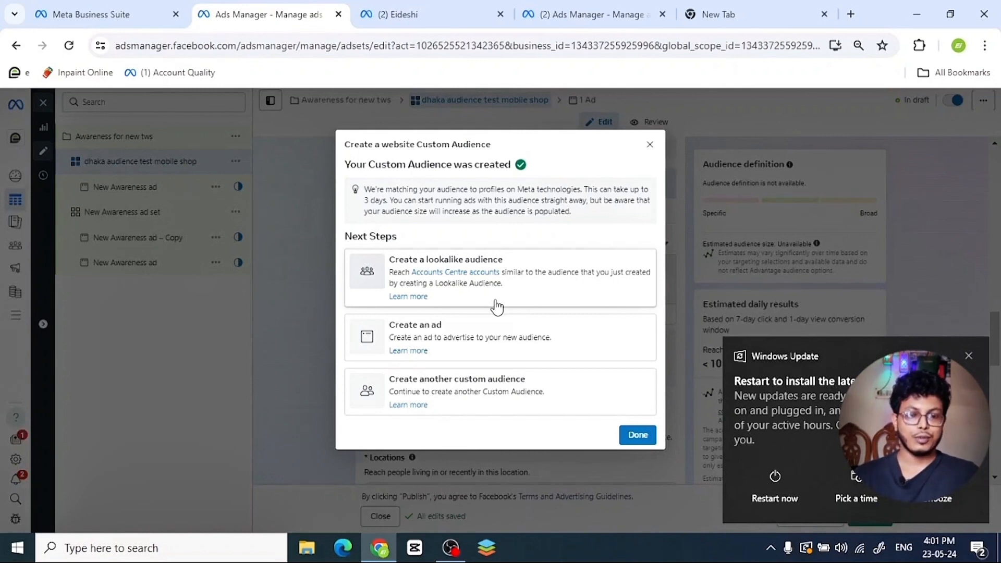
Create one lookalike audience from the webview source for Bangladesh with an audience size of 1%.
left_click(468, 286)
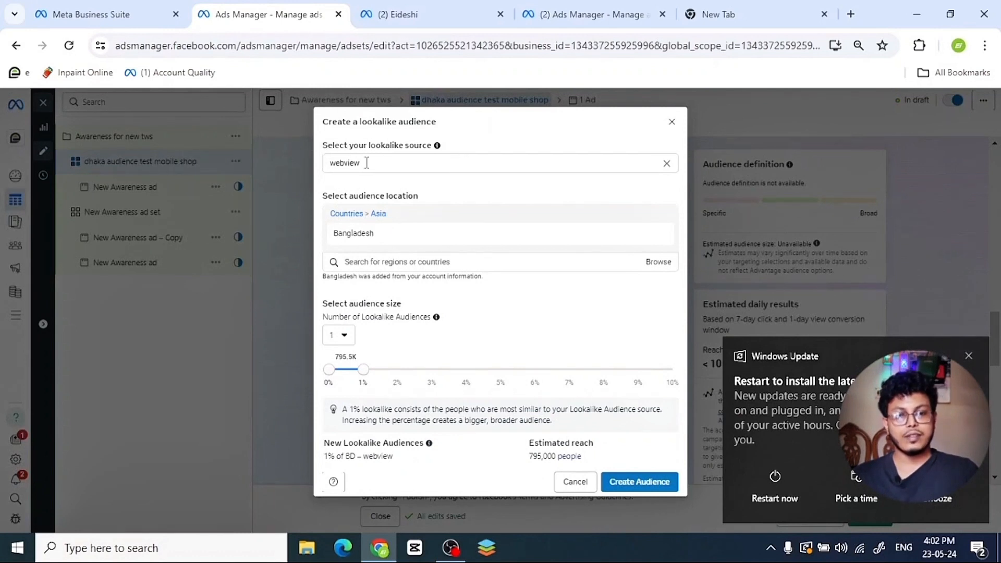
mouse_move(351, 237)
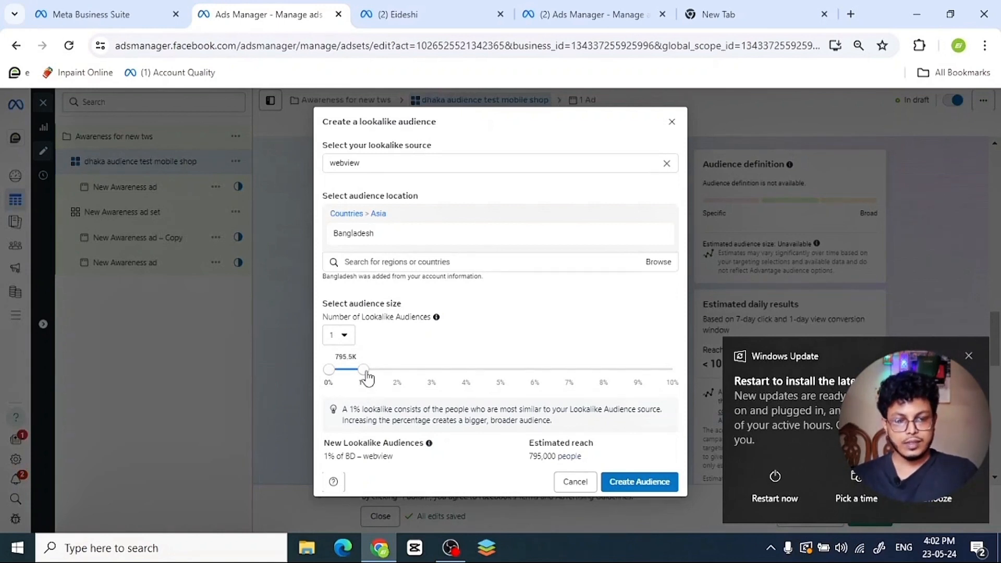
left_click_drag(366, 378, 397, 377)
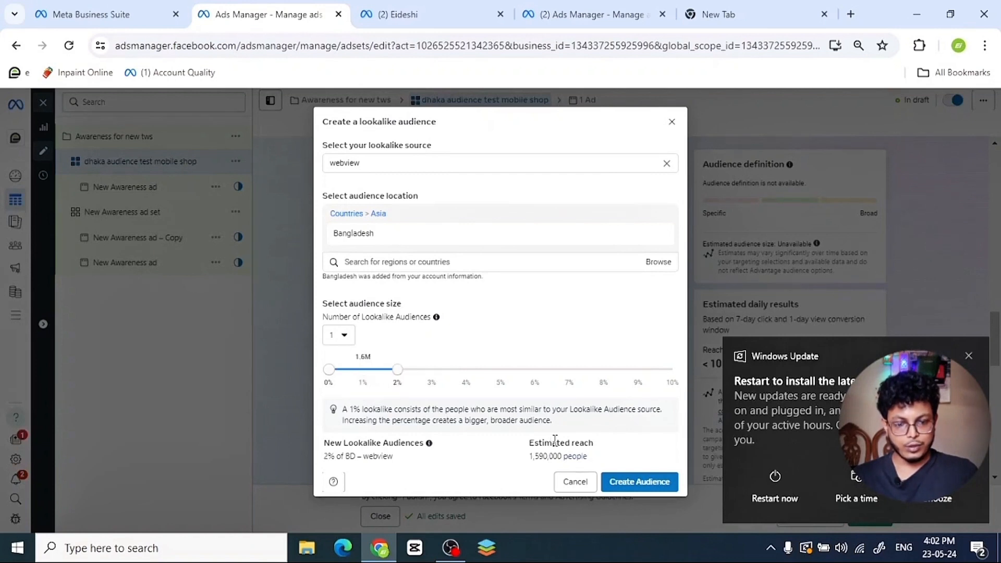
left_click_drag(601, 459, 496, 458)
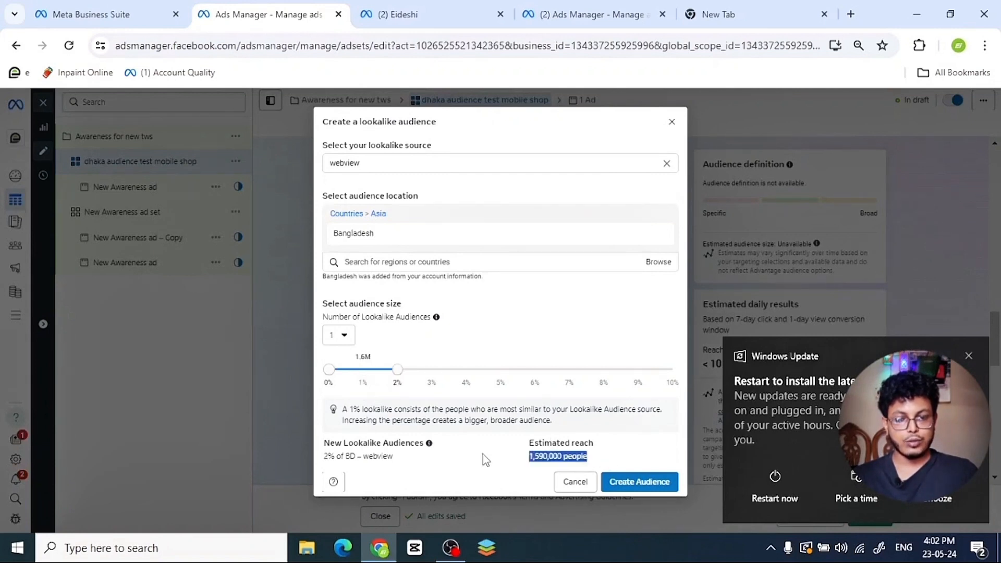
left_click_drag(396, 376, 367, 380)
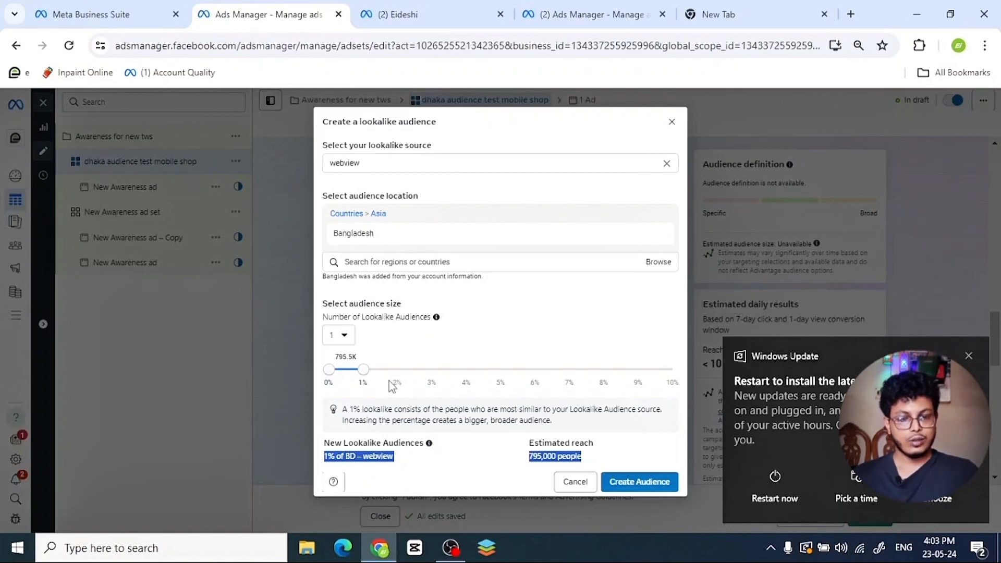
left_click_drag(364, 369, 398, 375)
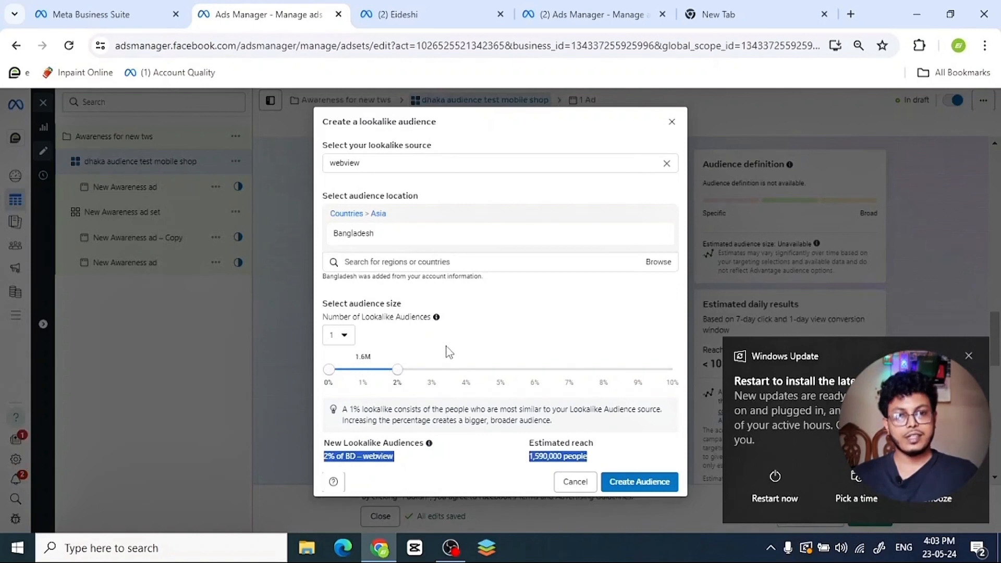
left_click_drag(398, 370, 363, 371)
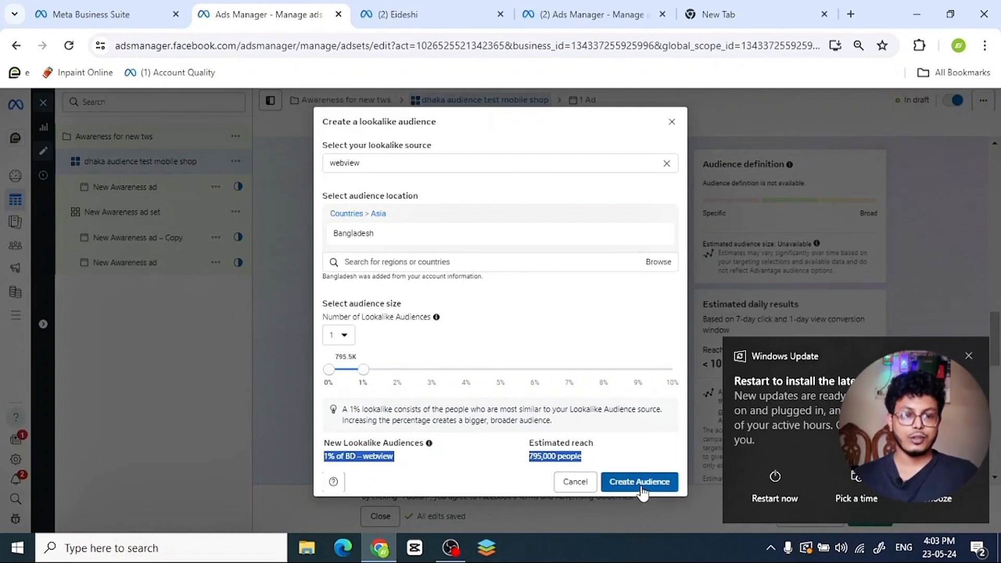
left_click(641, 483)
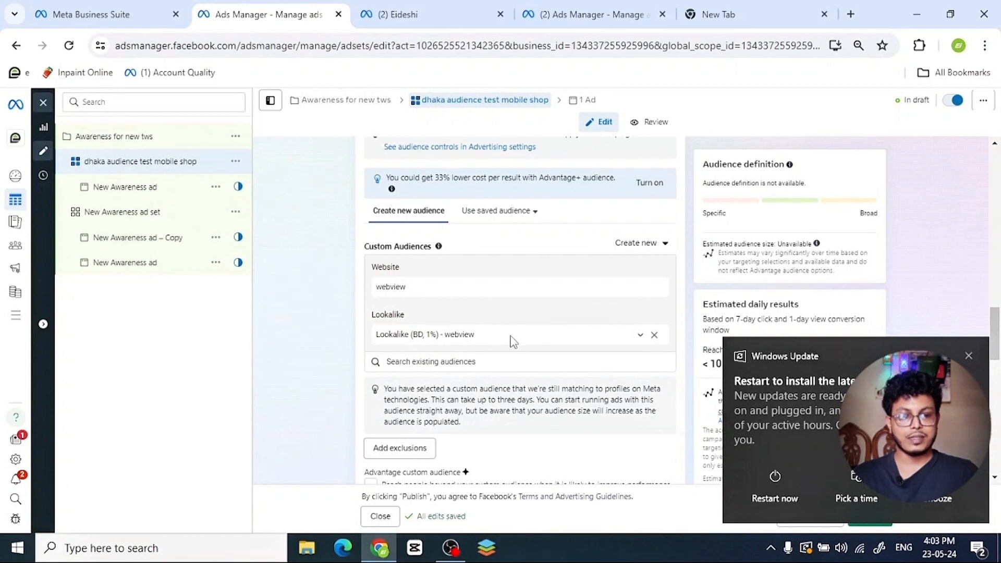
Remove the webview website audience and its 1% lookalike from the ad set's Custom Audiences.
scroll(656, 314, "down", 1)
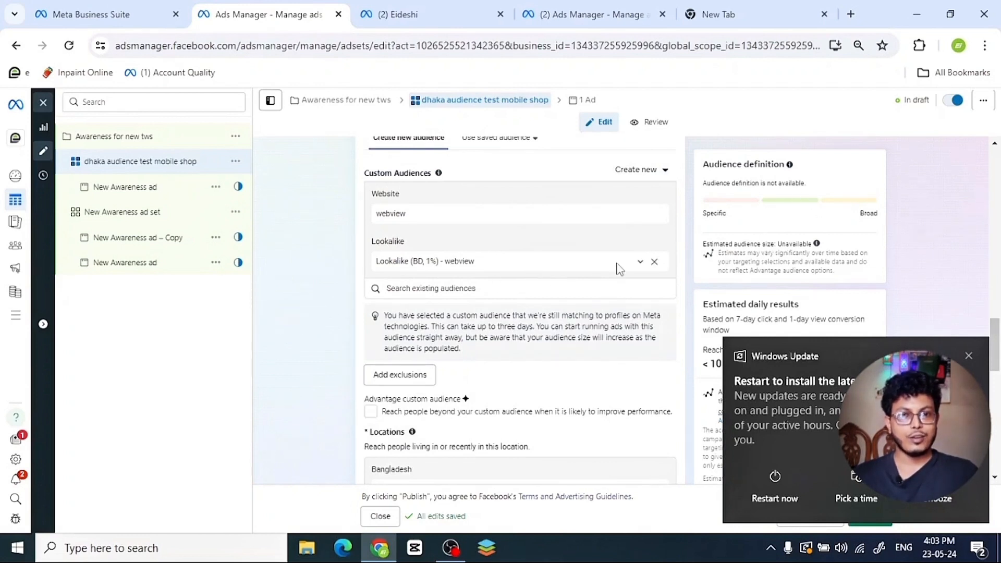
left_click(655, 263)
left_click(655, 289)
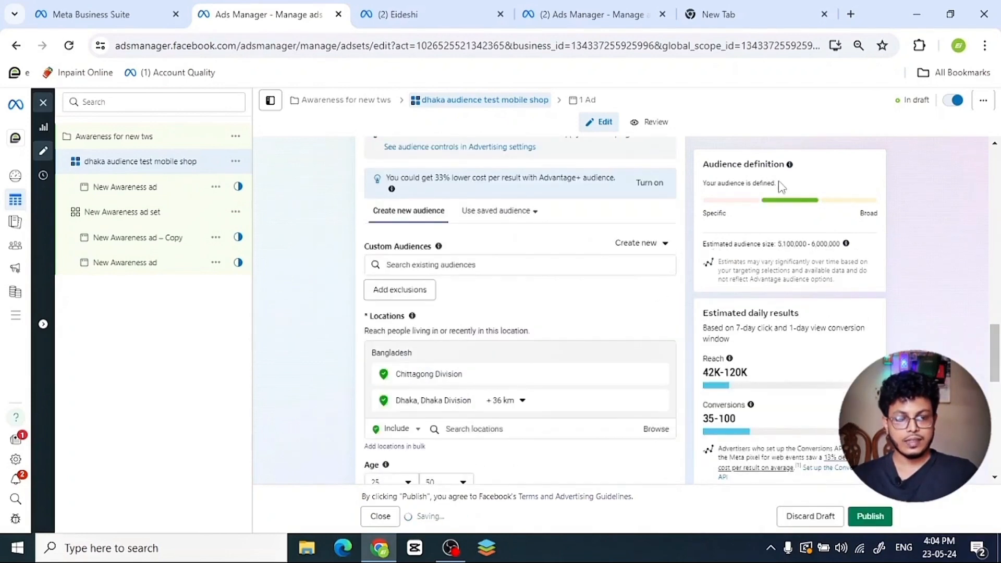
Open the audience's language selection for editing without adding a language.
scroll(483, 349, "down", 5)
scroll(499, 347, "down", 5)
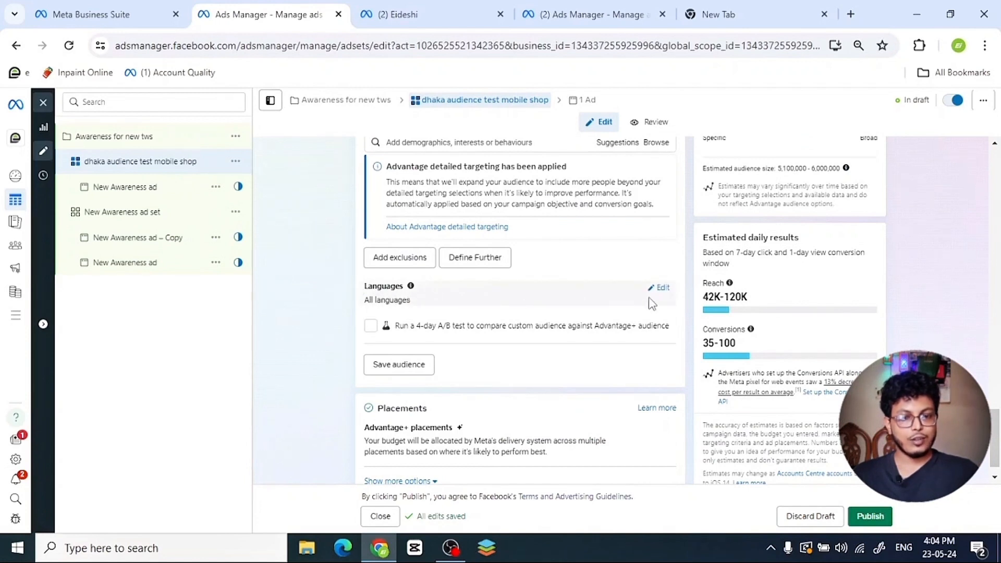
left_click(660, 288)
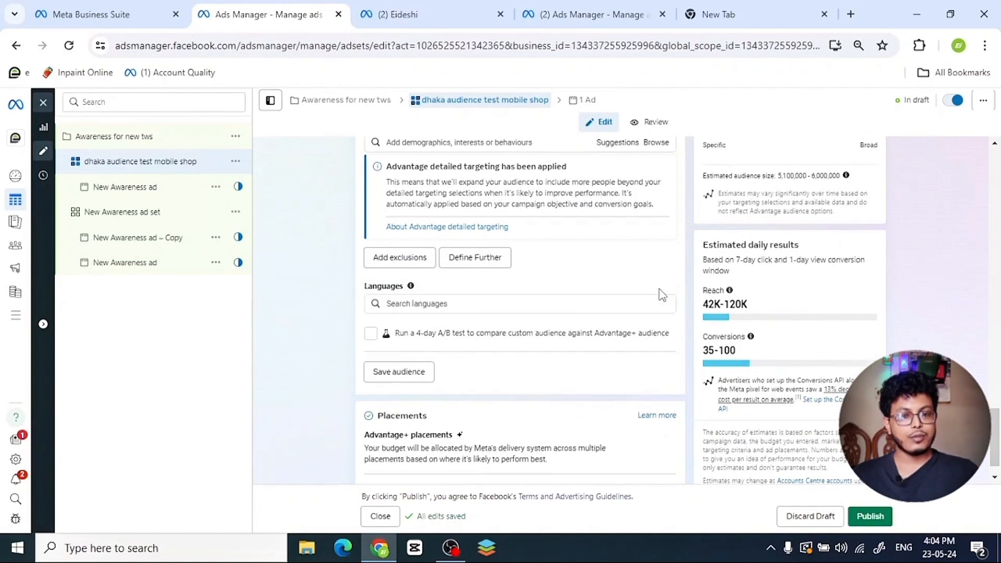
left_click(451, 303)
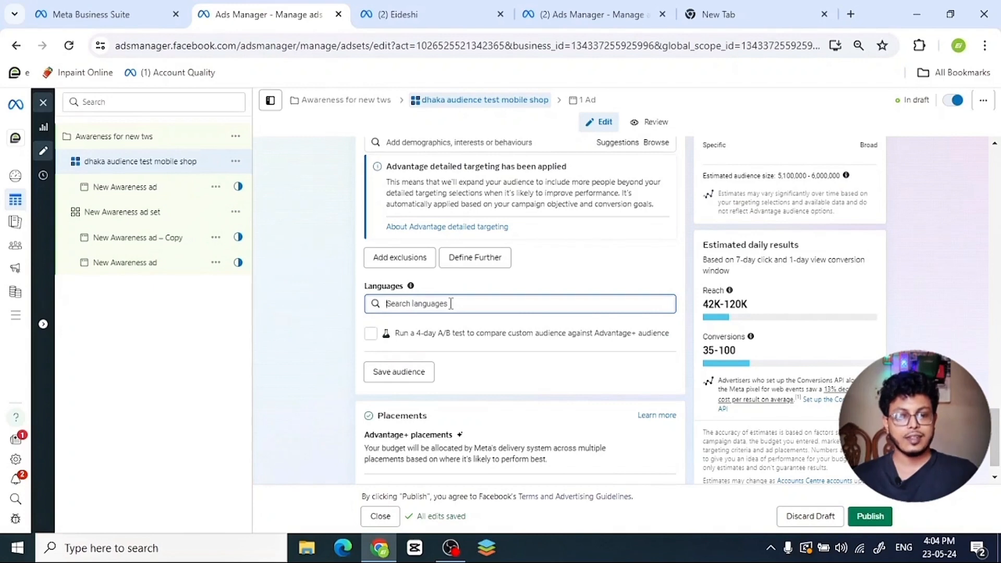
left_click(295, 320)
scroll(421, 352, "down", 1)
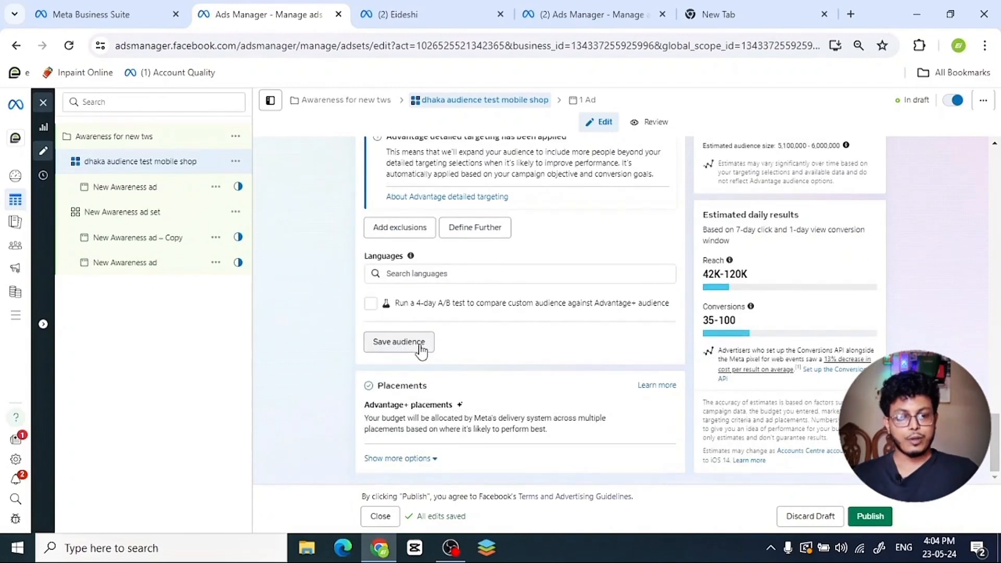
Examine the audience settings and the details offered for saving the audience, and close the dialog without saving.
scroll(417, 353, "up", 8)
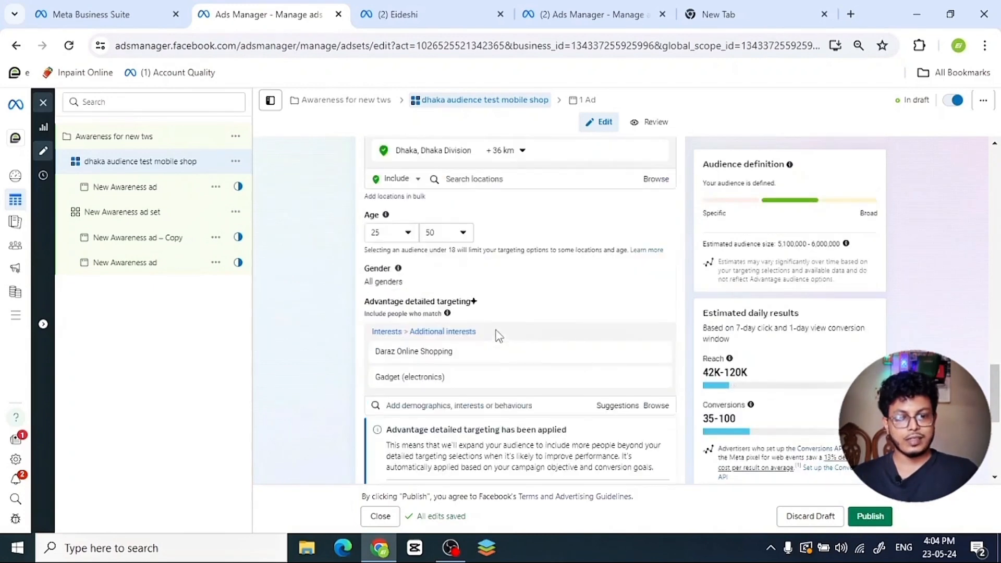
scroll(436, 364, "up", 4)
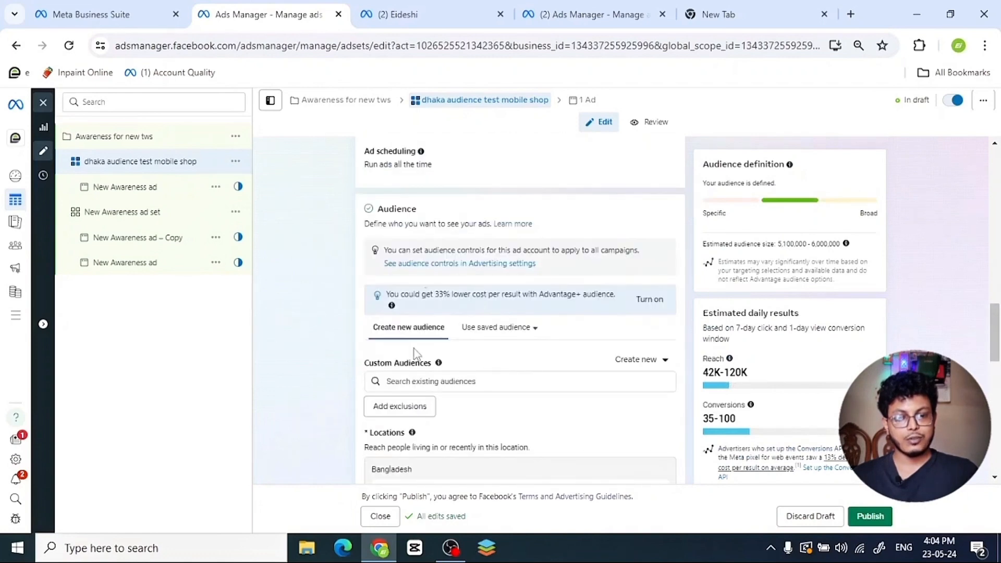
scroll(417, 355, "down", 10)
left_click(409, 339)
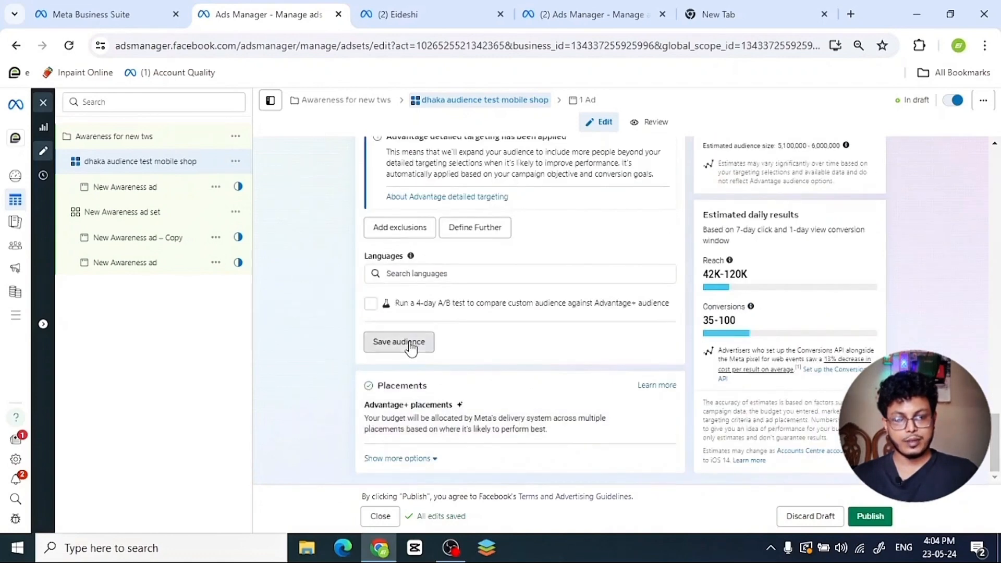
left_click_drag(393, 209, 293, 211)
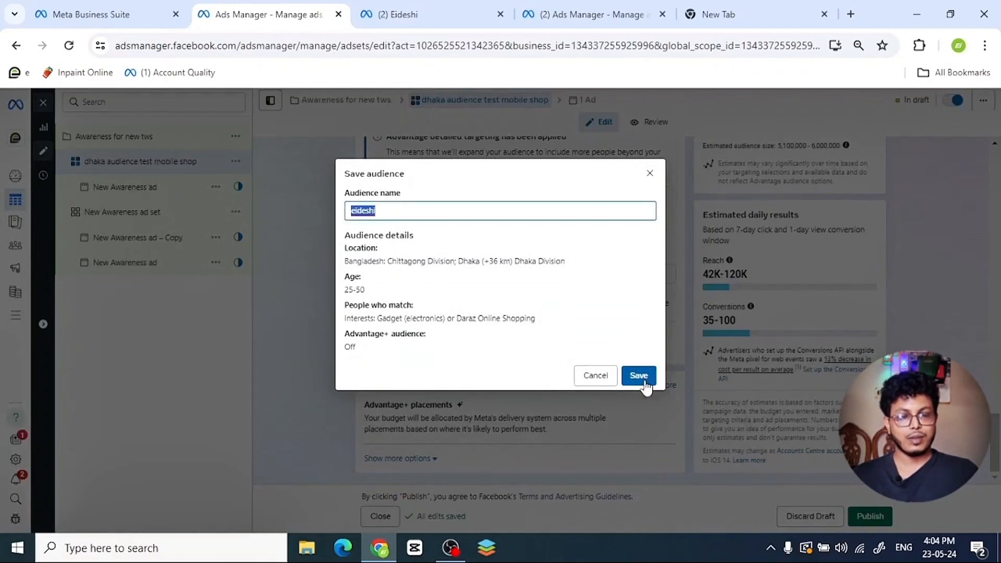
left_click(652, 175)
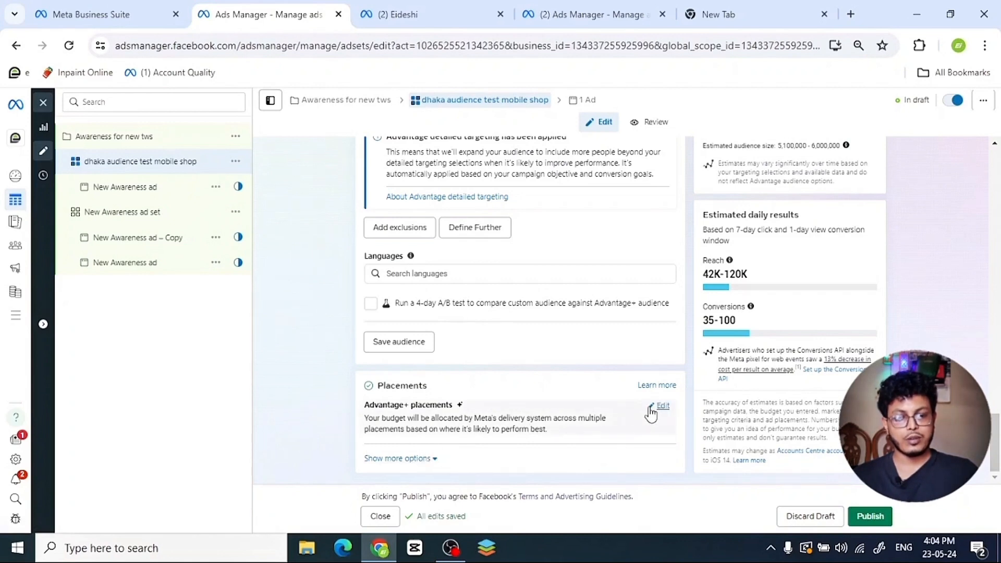
Switch the ad set from Advantage+ placements to manual placements and review the platform and feed options.
left_click(662, 407)
scroll(522, 425, "down", 1)
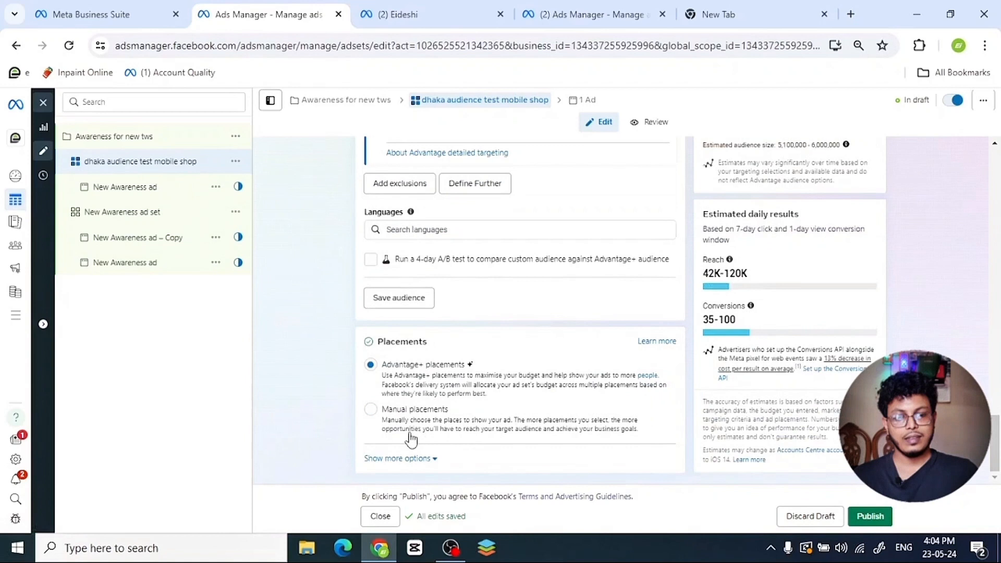
left_click(372, 411)
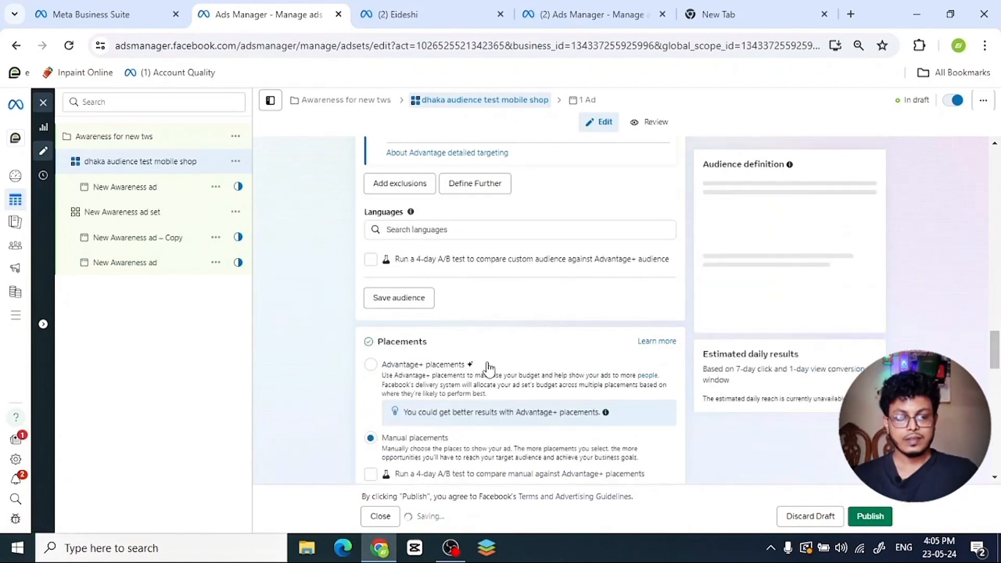
scroll(448, 385, "down", 1)
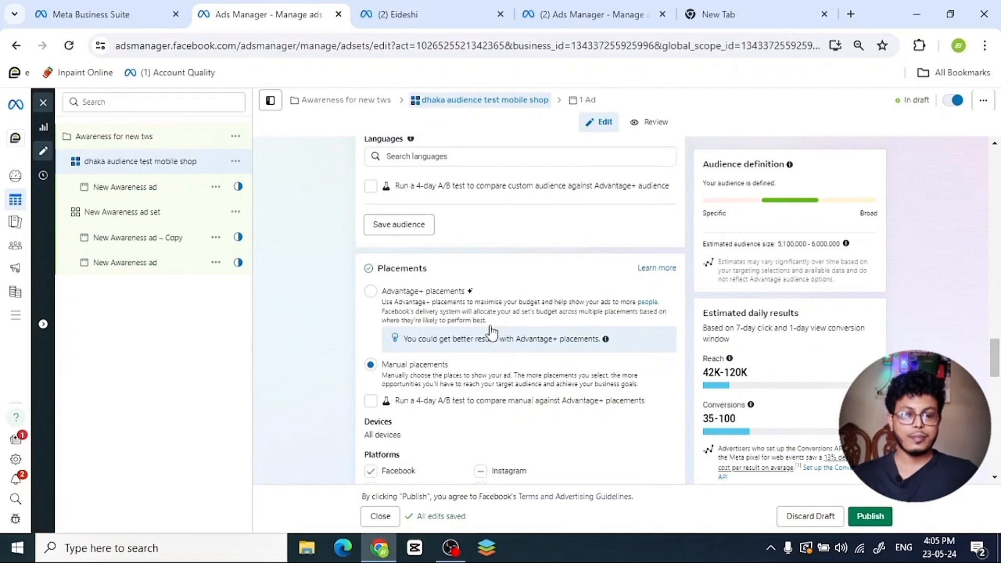
scroll(481, 360, "down", 3)
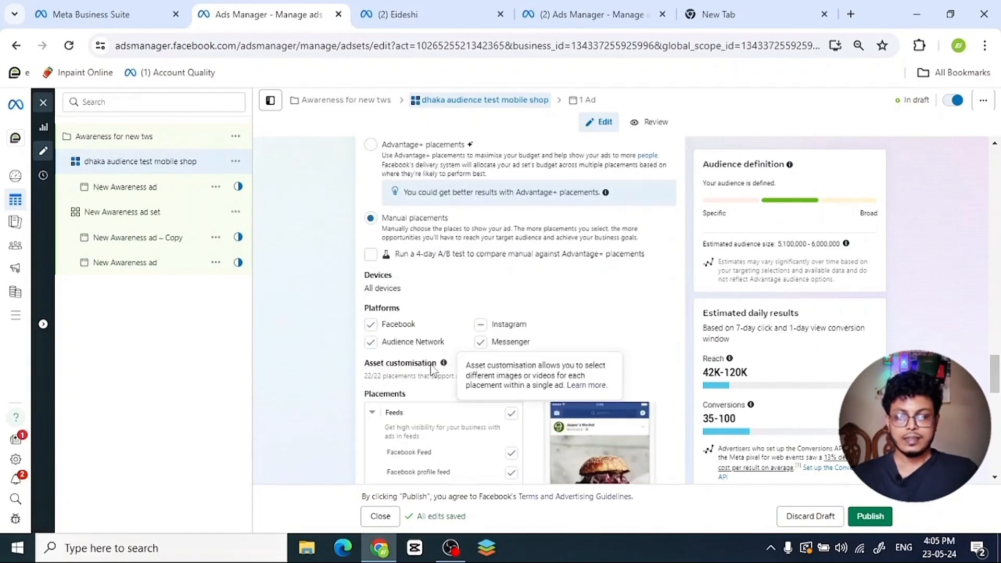
scroll(481, 358, "down", 2)
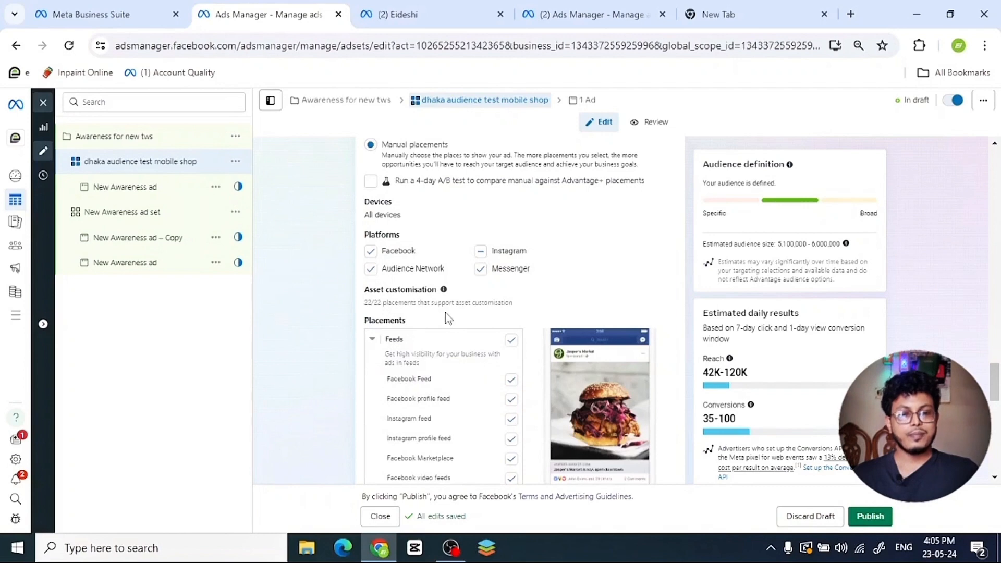
scroll(446, 313, "down", 3)
scroll(469, 334, "up", 2)
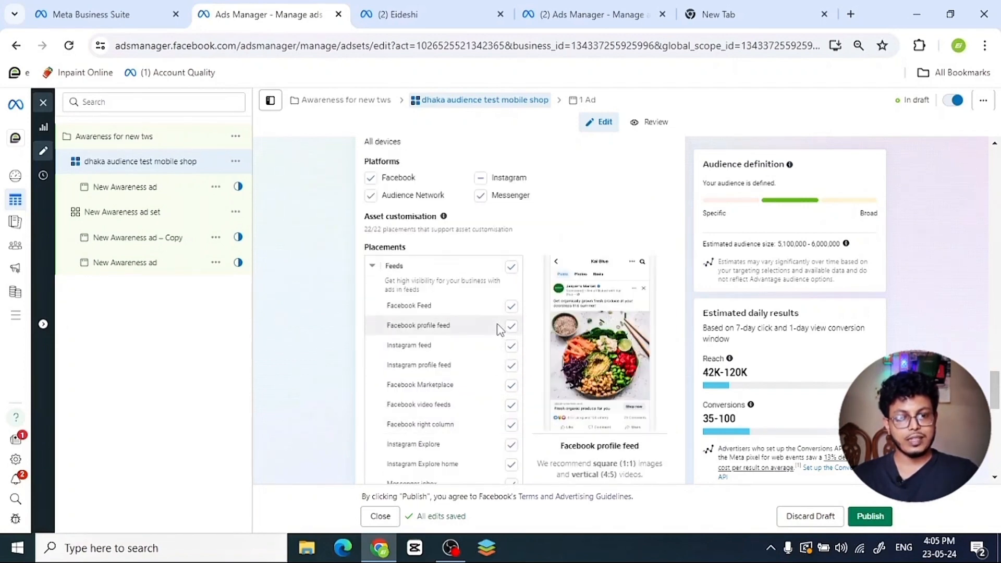
Exclude Messenger from the manual placement platforms and check the remaining placements.
left_click(480, 196)
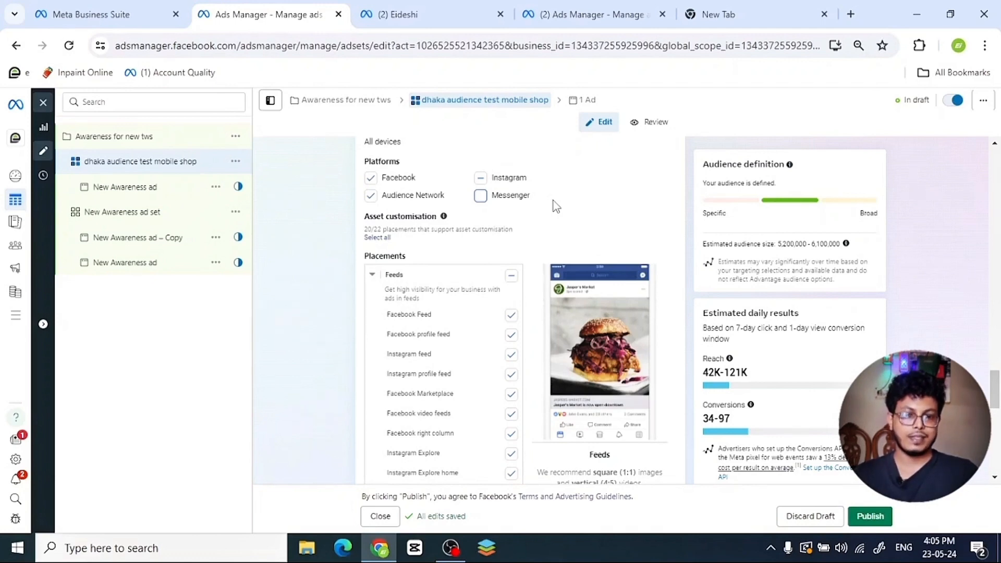
scroll(553, 202, "down", 10)
scroll(540, 336, "up", 7)
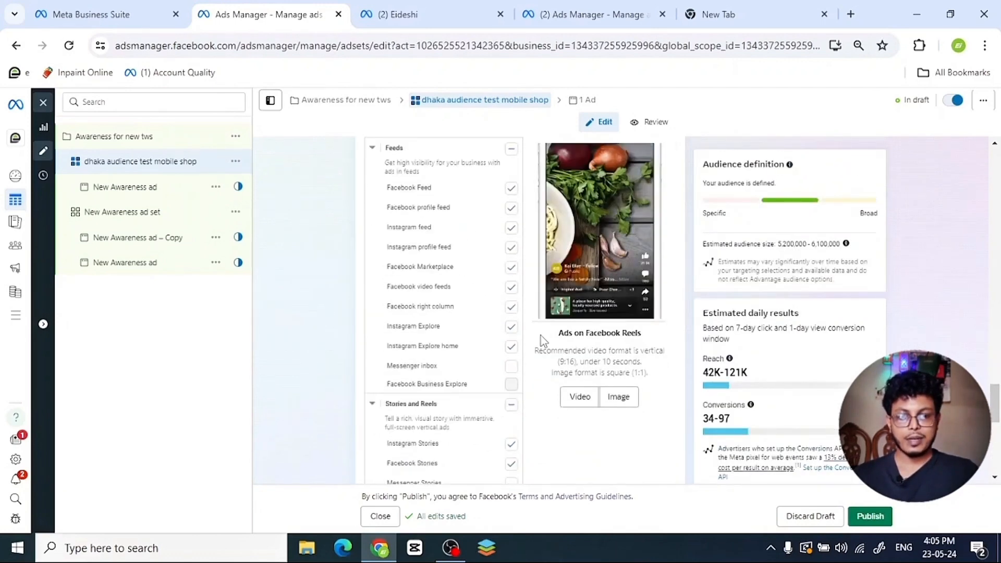
Review the remaining manual placements down to Apps and sites and reveal the additional placement options.
scroll(470, 365, "up", 3)
scroll(469, 365, "down", 10)
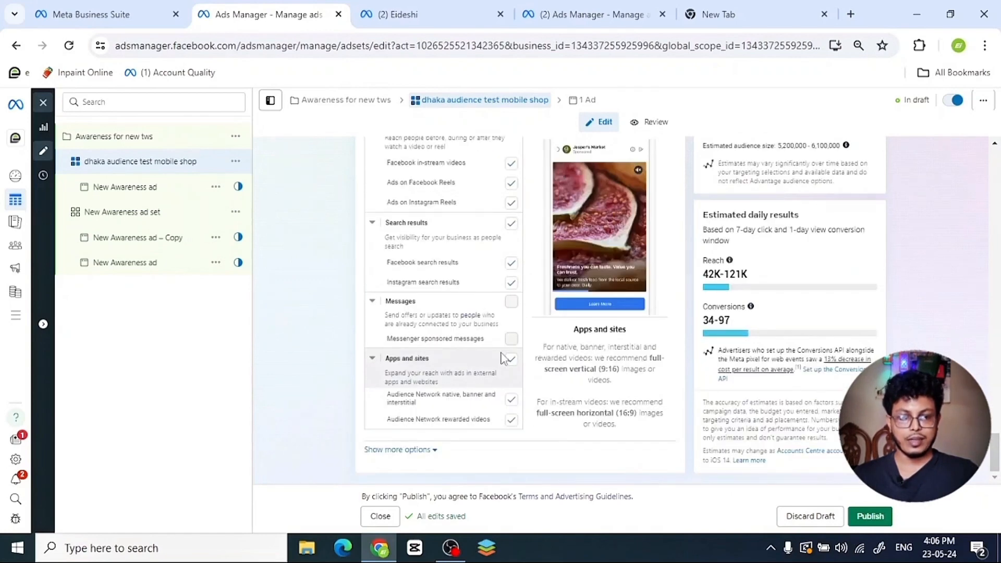
left_click(425, 455)
scroll(530, 348, "down", 3)
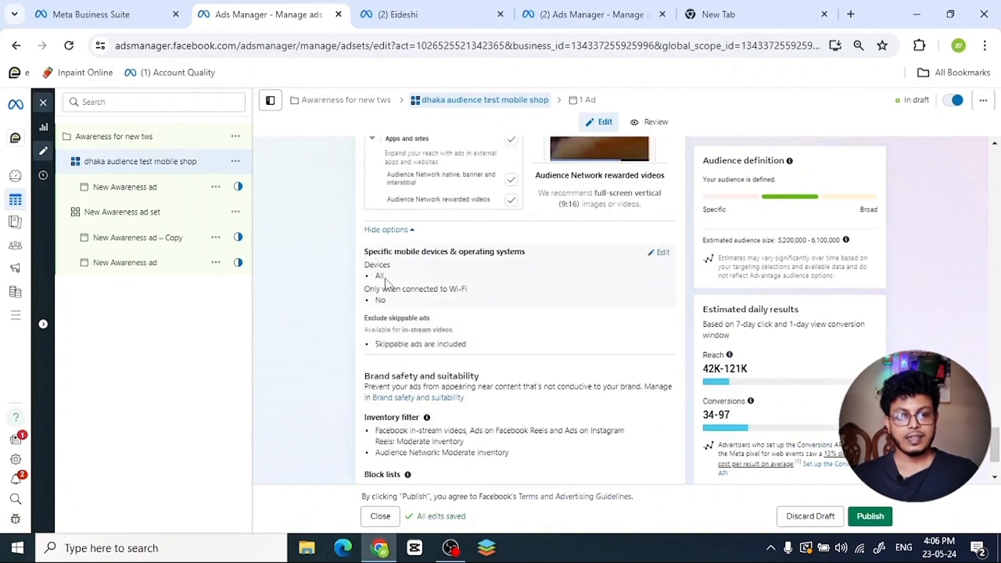
Open the mobile devices and operating systems setting for editing and review its choices, keeping All mobile devices.
left_click(662, 255)
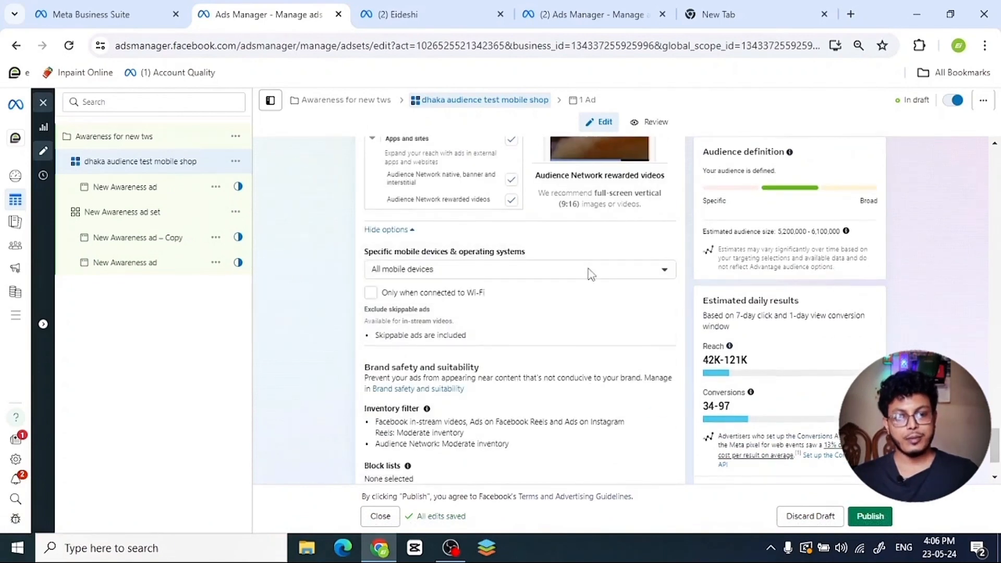
left_click(450, 271)
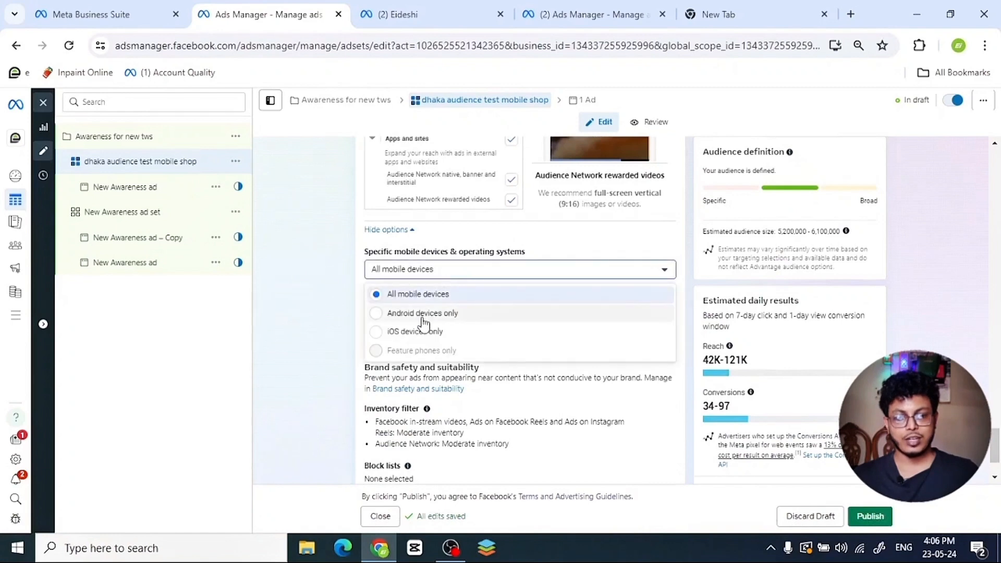
left_click(305, 295)
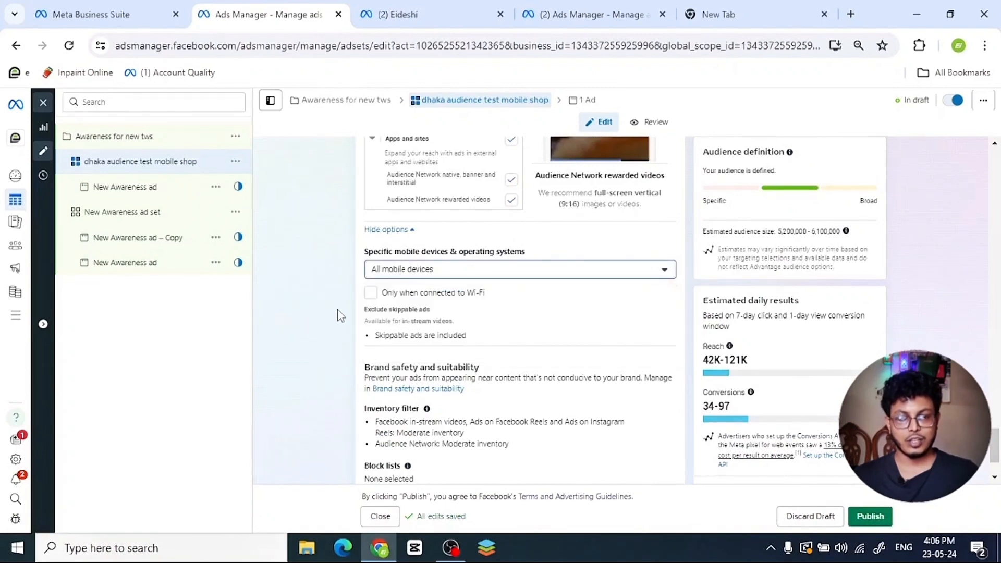
scroll(338, 399, "down", 2)
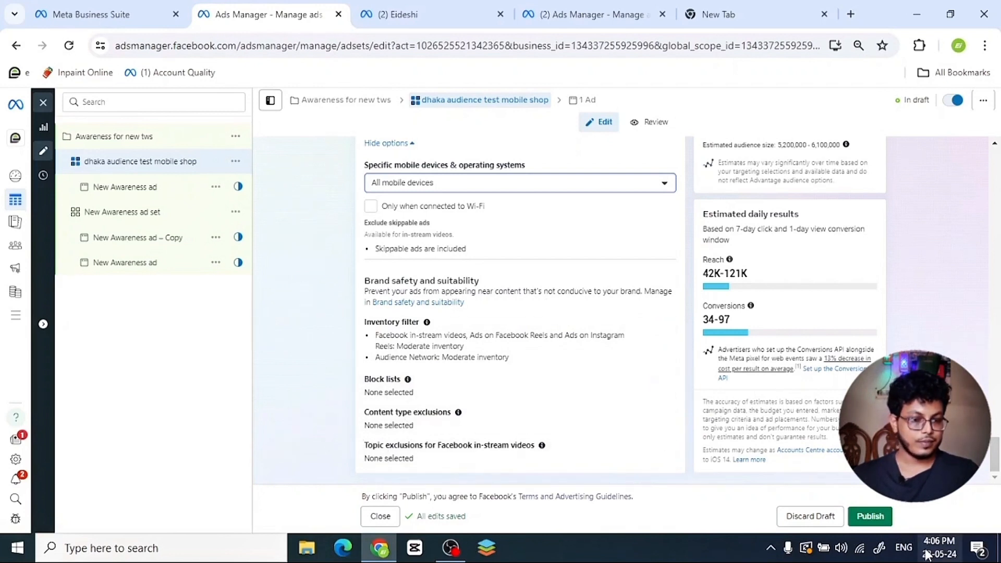
Open the ad inside the "dhaka audience test mobile shop" ad set and rename it "headphone ad copy !".
left_click(130, 189)
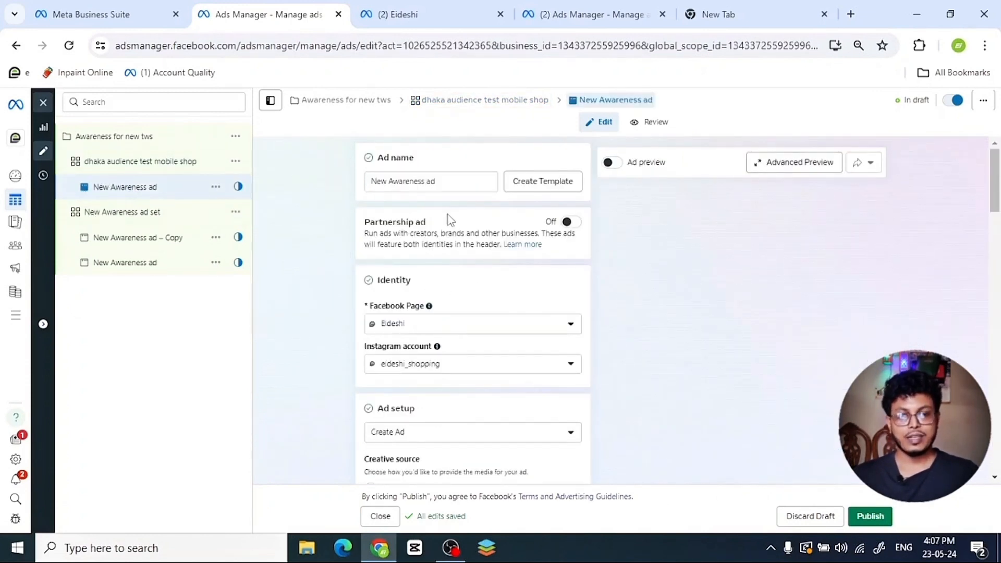
left_click_drag(444, 177, 331, 192)
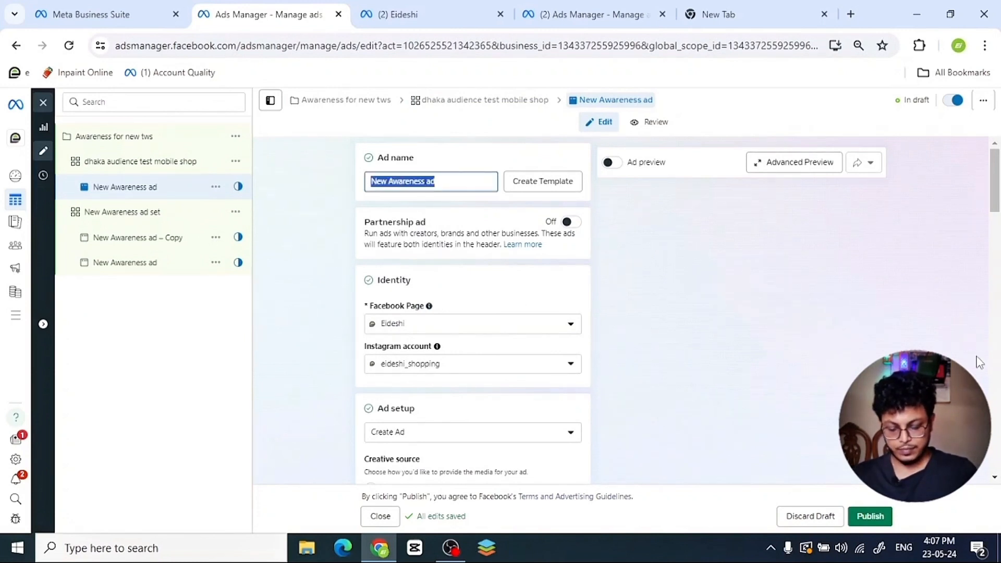
type("headpho")
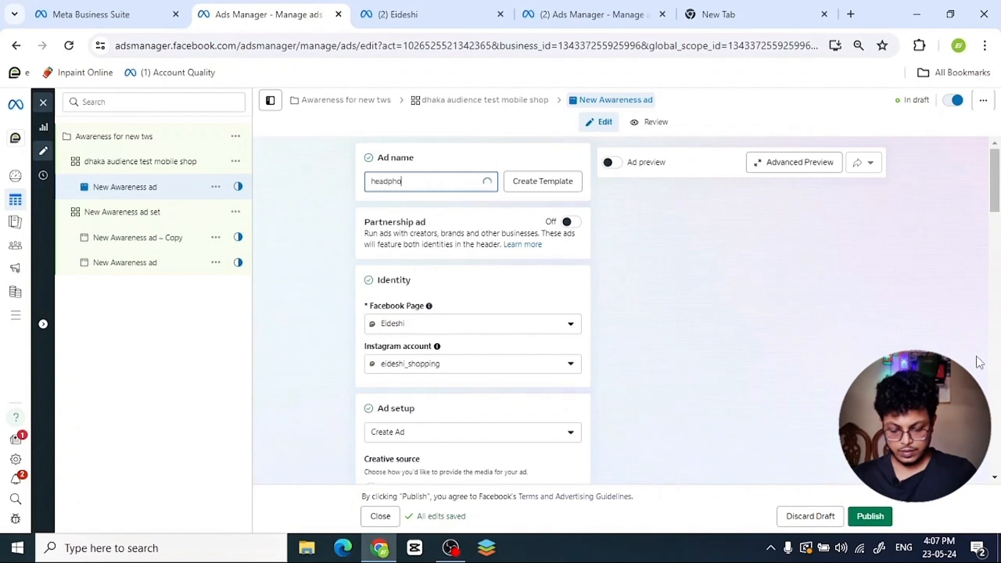
type("ne ad copy !")
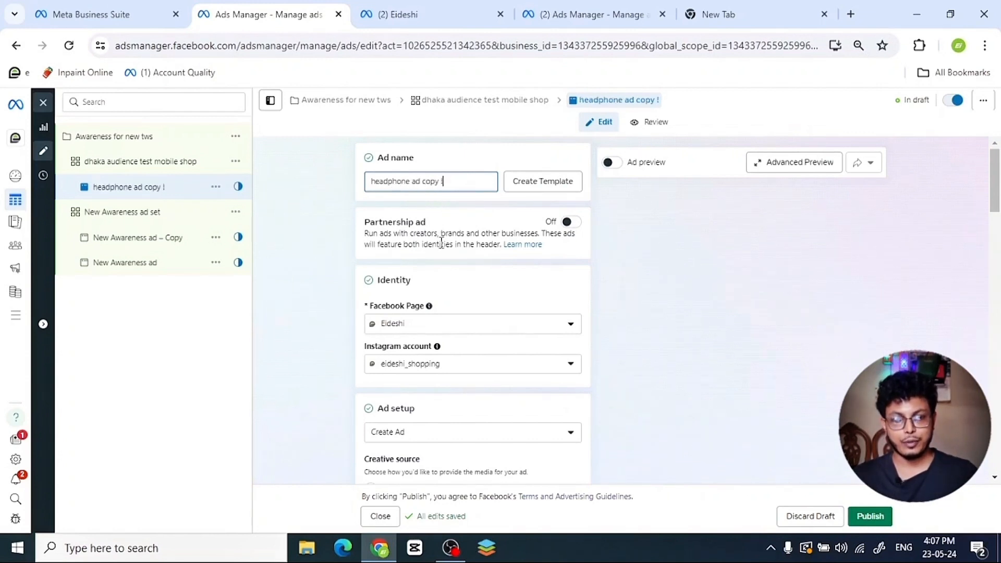
Review the Facebook Page and Instagram account choices for the ad's identity, keeping Eideshi and eideshi_shopping.
scroll(441, 243, "down", 1)
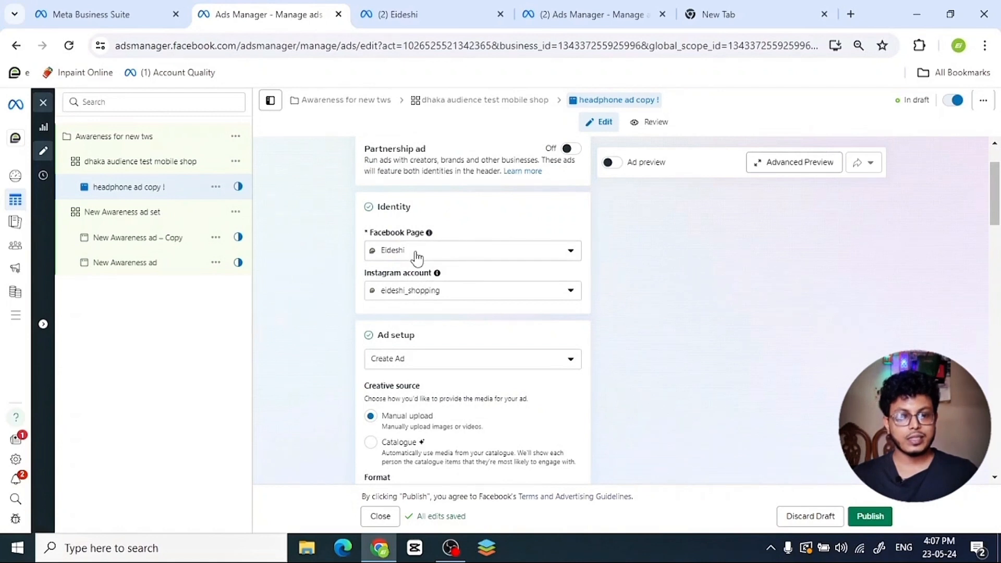
left_click(417, 258)
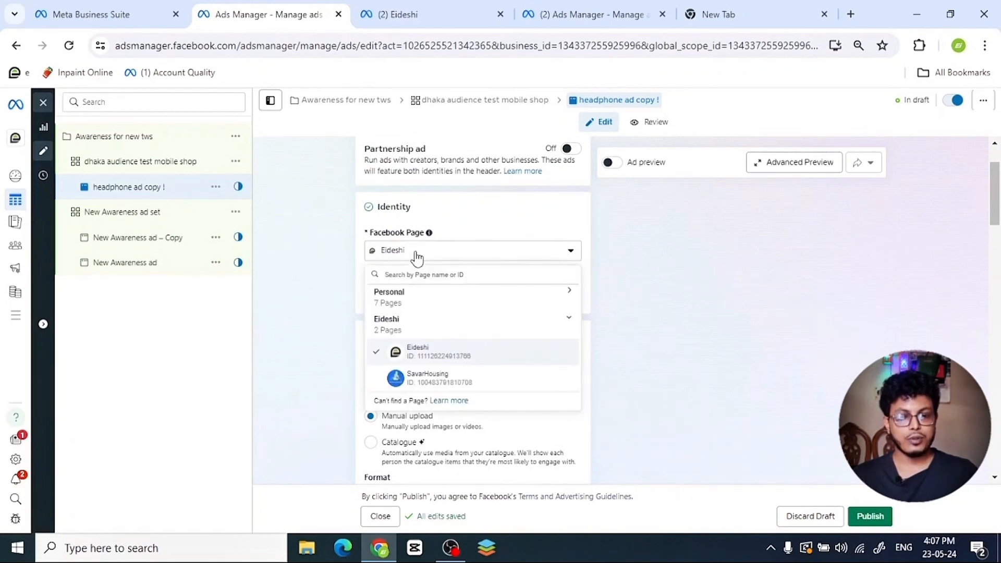
left_click(417, 257)
scroll(417, 258, "down", 1)
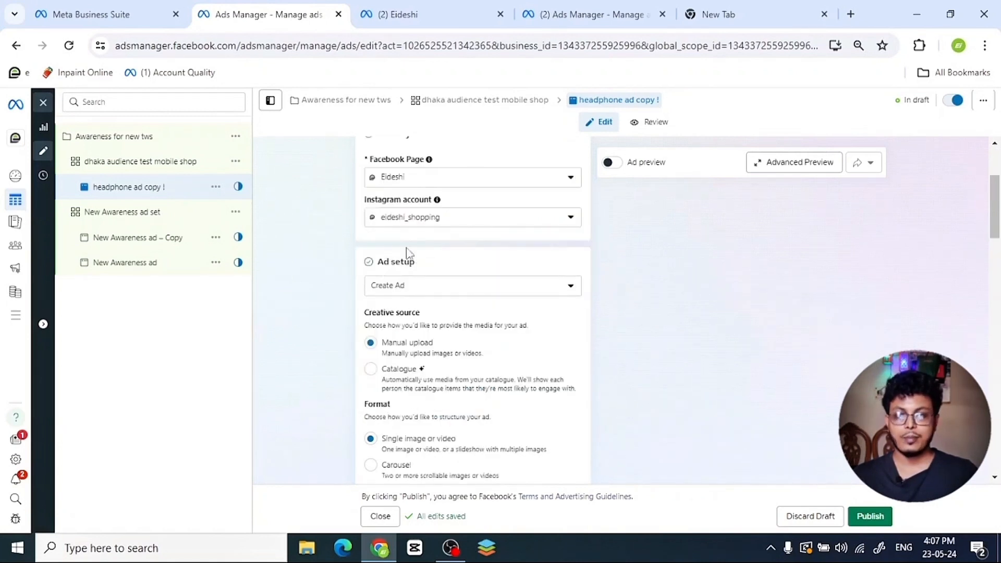
left_click(466, 226)
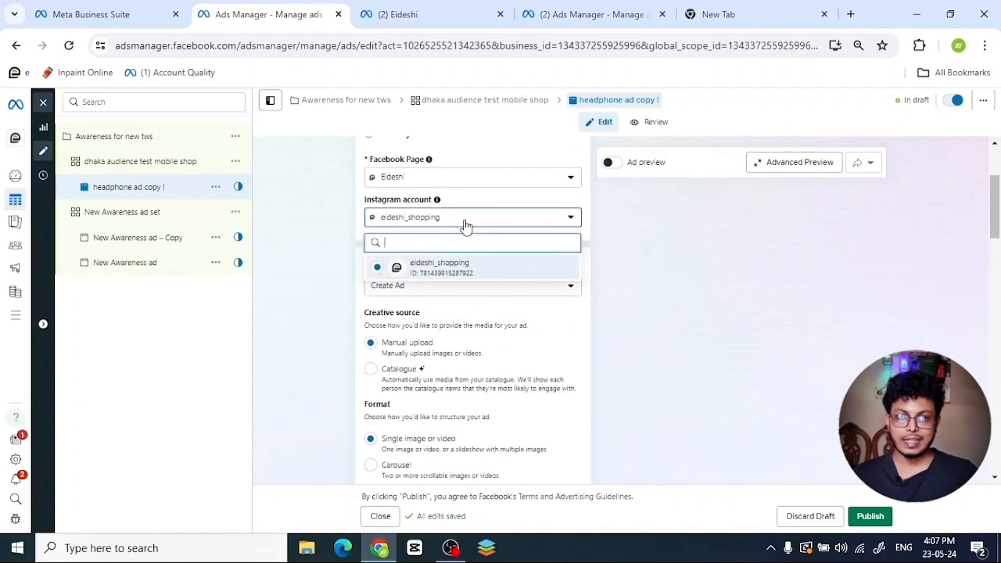
left_click(432, 270)
scroll(319, 273, "down", 1)
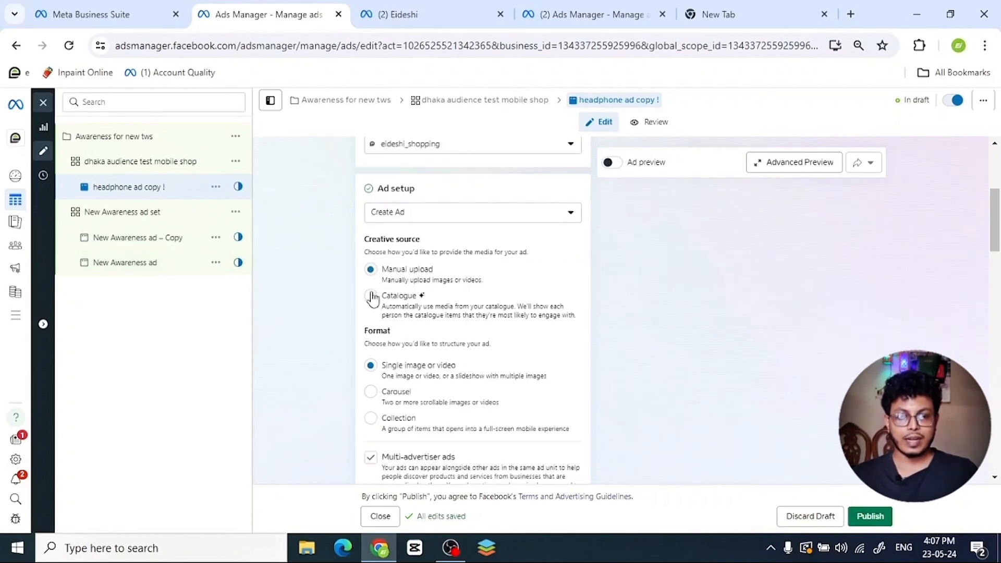
Switch the ad's creative source to Catalogue and check the product ad previews.
scroll(428, 290, "down", 3)
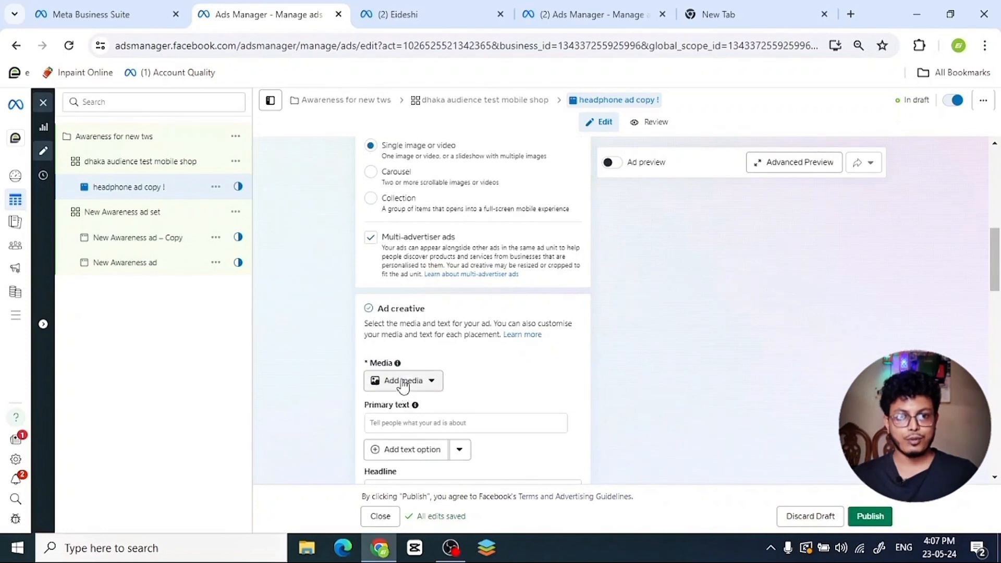
scroll(443, 345, "up", 3)
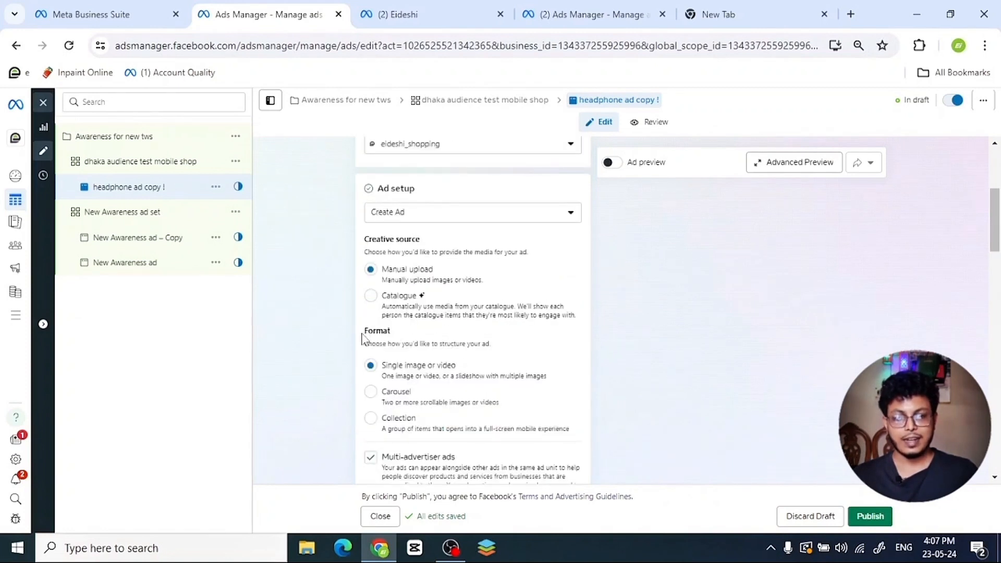
left_click(370, 296)
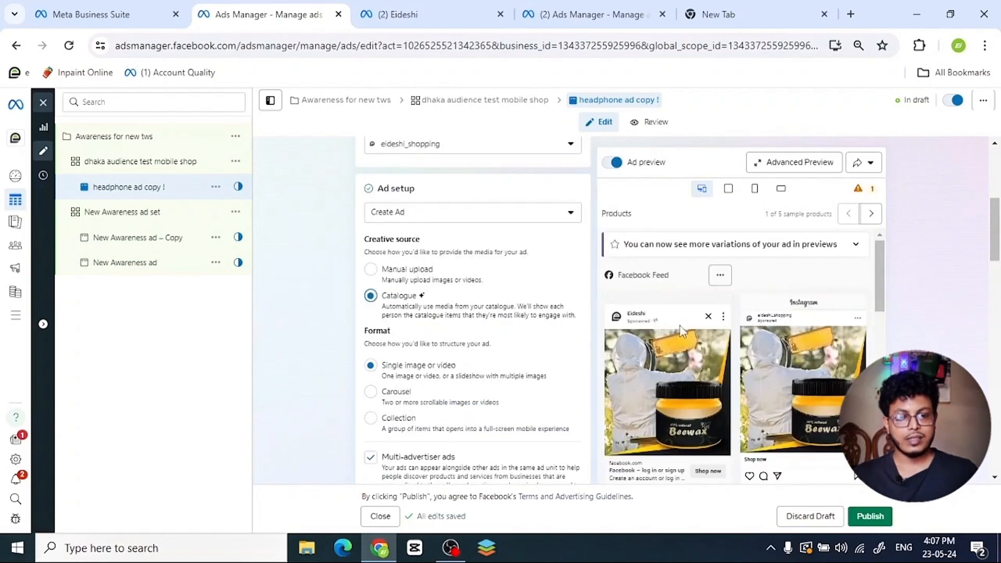
scroll(771, 333, "down", 3)
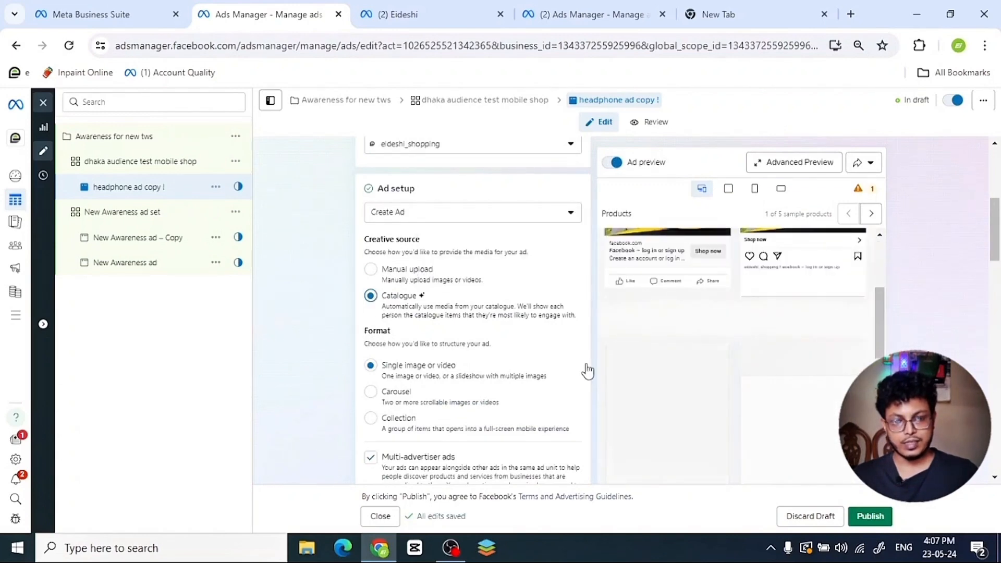
Examine the catalogue and product set choices in the ad creative, keeping Default catalog and Todays Offer.
scroll(485, 335, "down", 4)
scroll(479, 326, "down", 1)
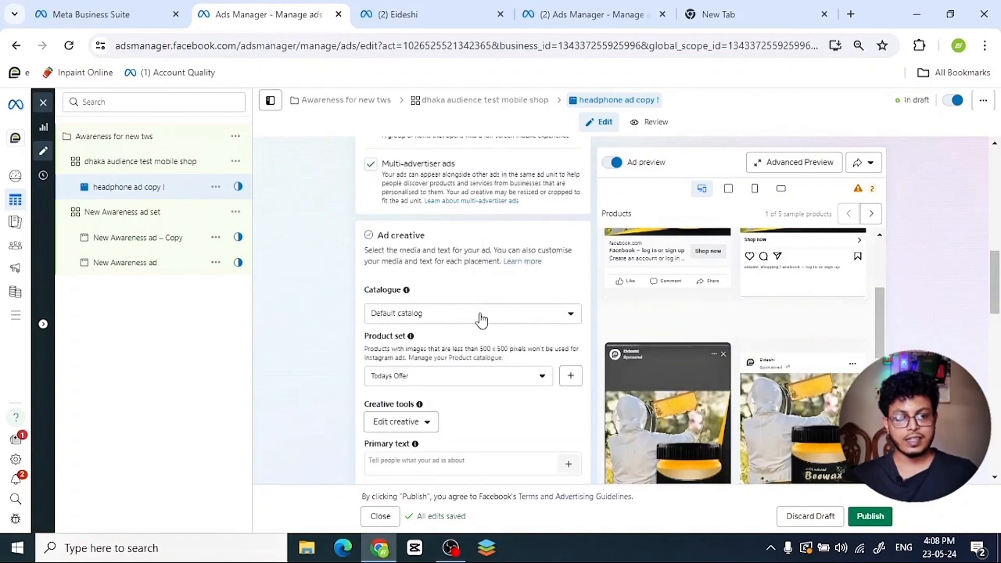
left_click(461, 323)
left_click(463, 324)
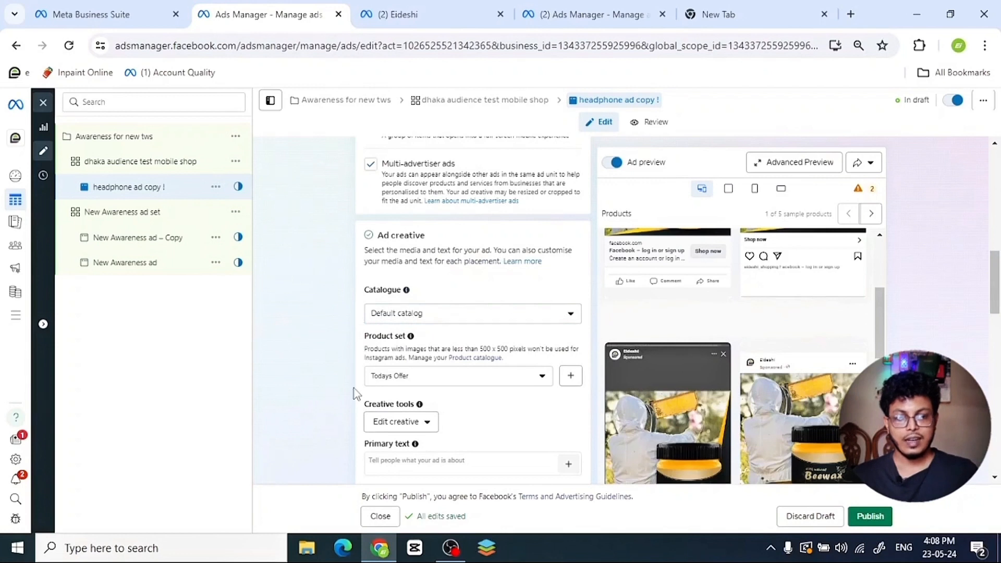
left_click(435, 384)
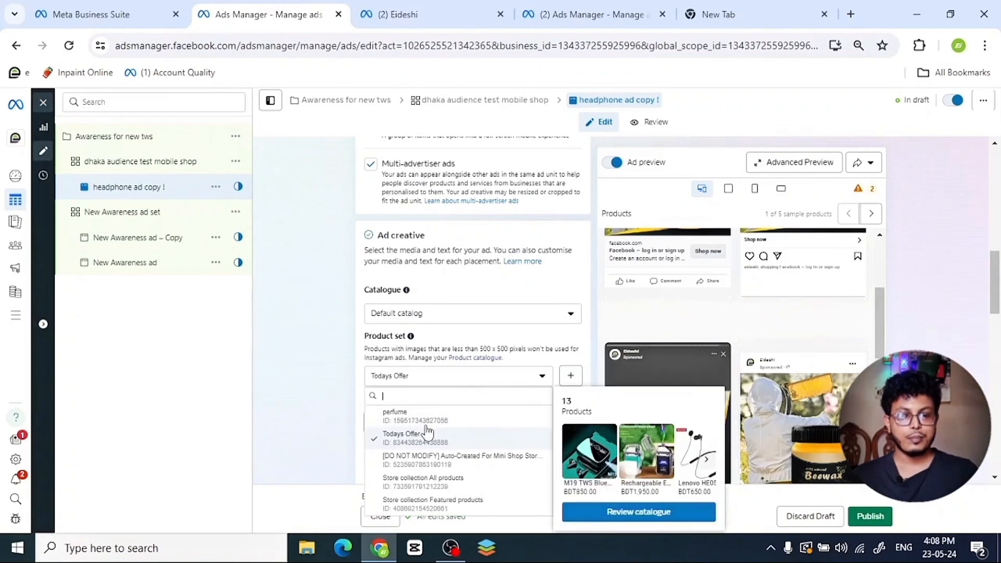
mouse_move(464, 442)
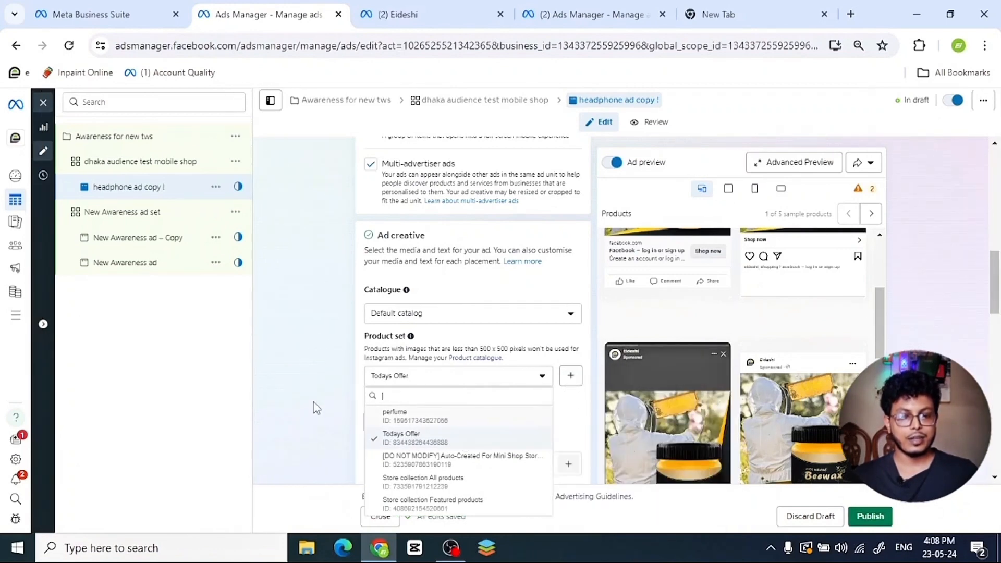
left_click(349, 390)
Compare the Manual upload and Catalogue creative sources, leaving Catalogue selected for the ad.
scroll(373, 251, "up", 5)
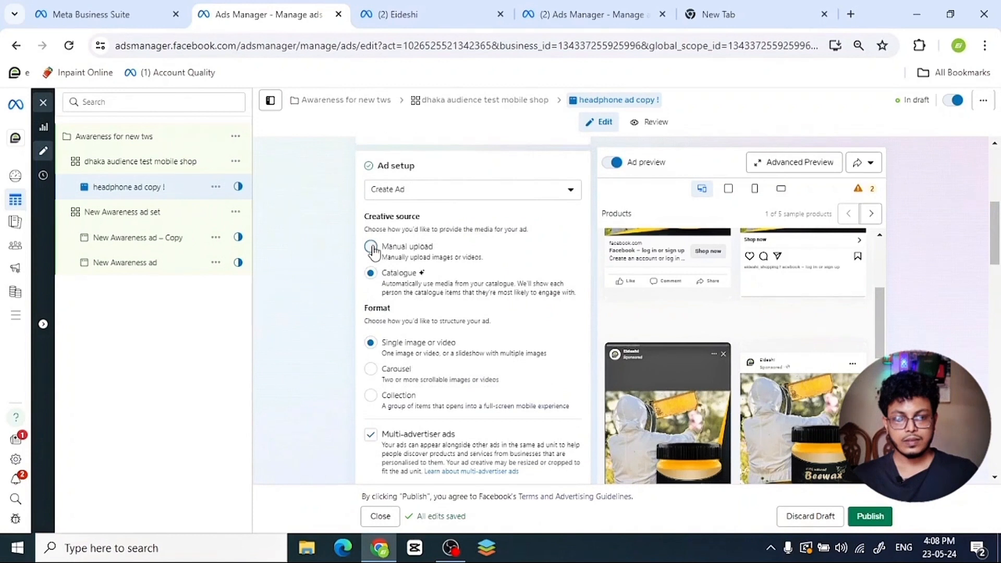
left_click(372, 249)
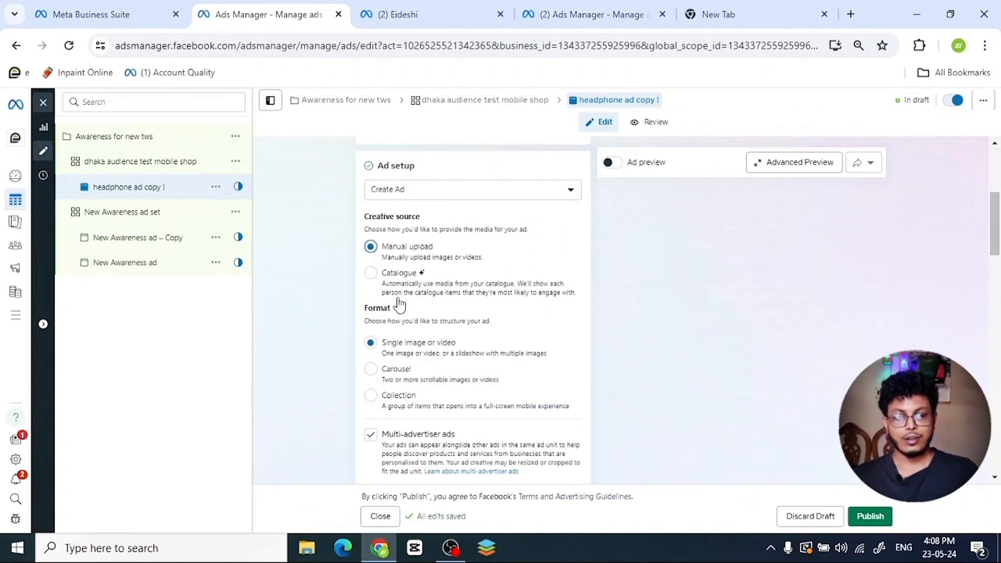
left_click(371, 273)
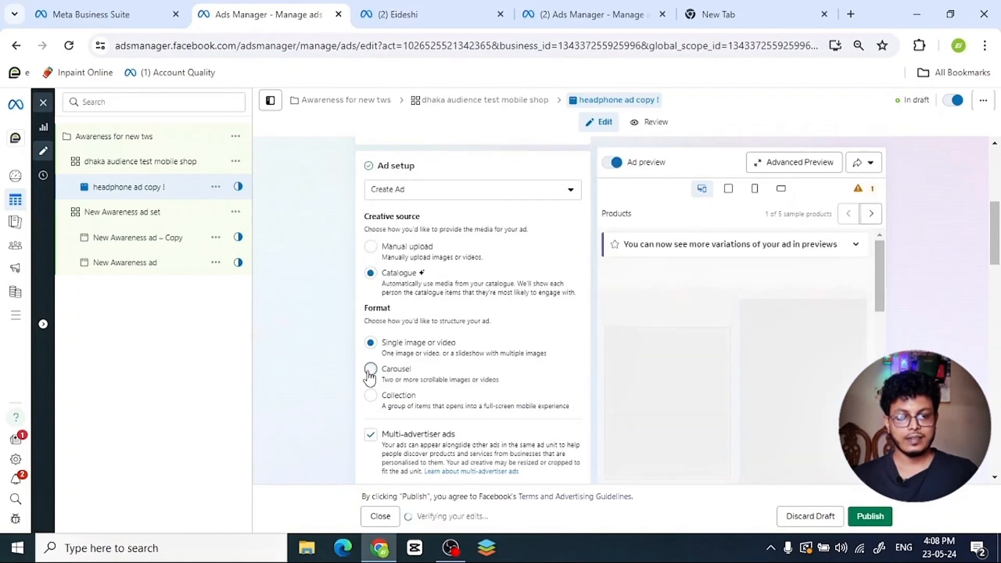
Try the Carousel and Single image or video formats on the catalogue ad, and set the format to Collection.
left_click(371, 370)
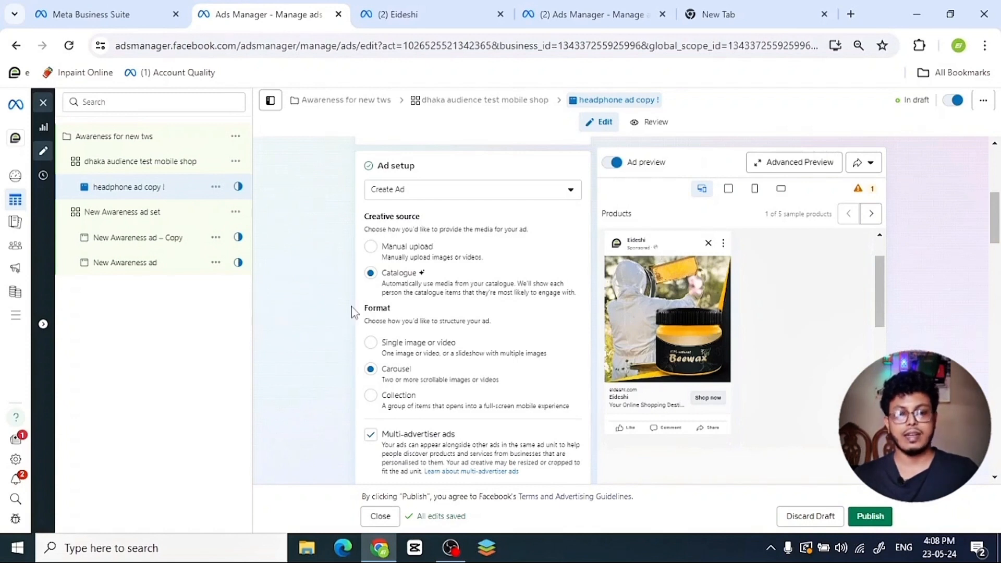
left_click(371, 344)
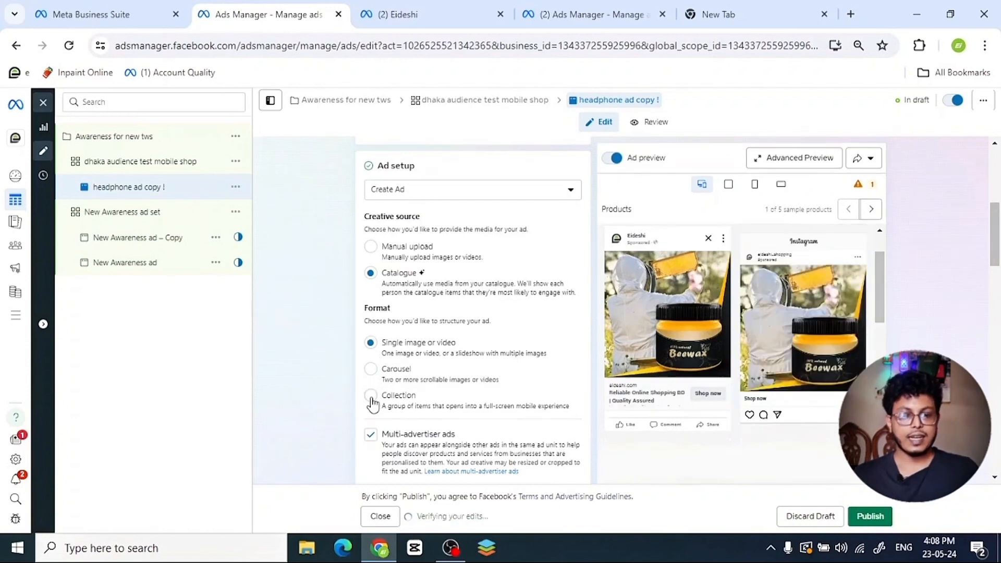
scroll(372, 402, "down", 1)
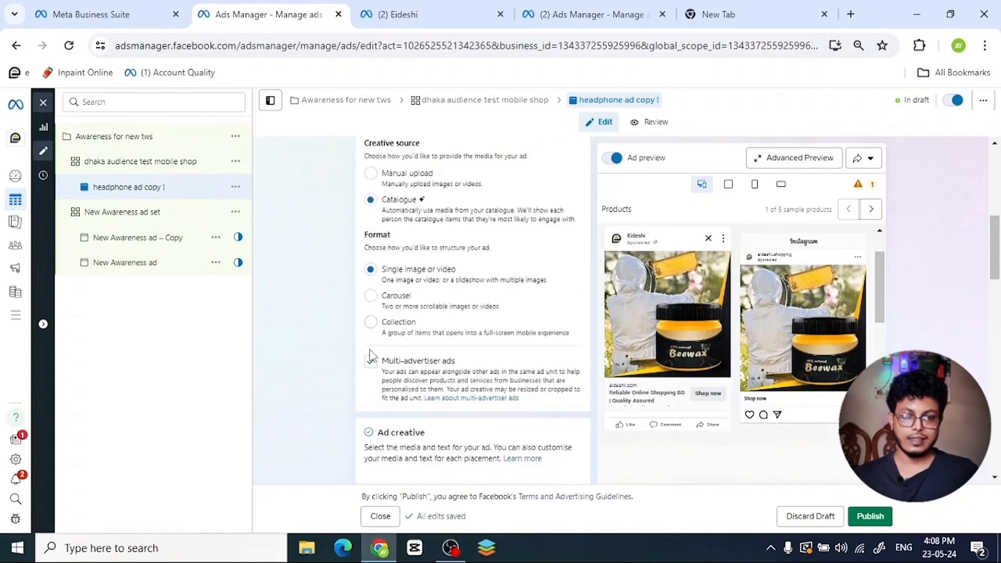
left_click(371, 324)
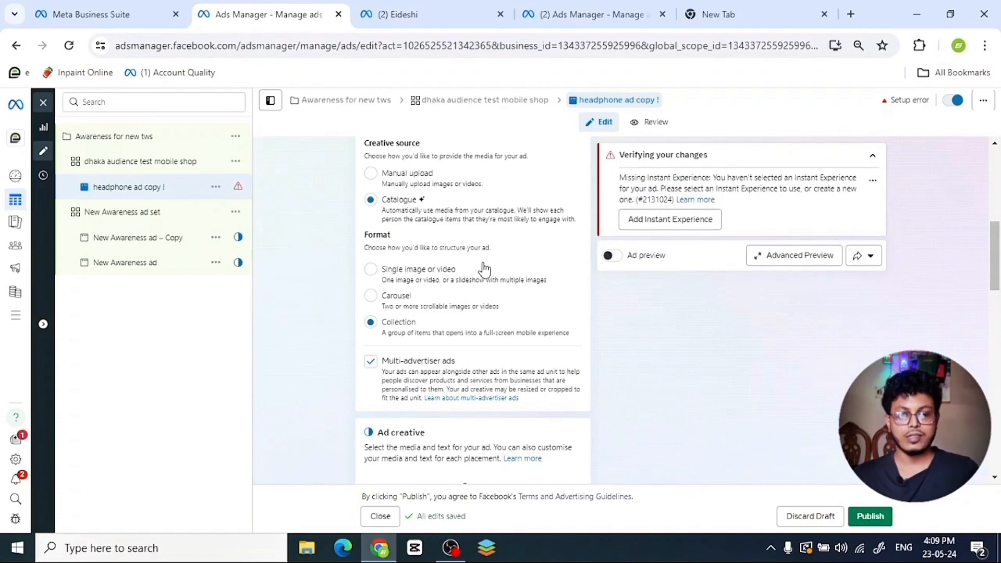
Examine the Collection ad's creative fields, Advantage+ creative enhancements and Instant Experience destination settings.
scroll(490, 331, "down", 1)
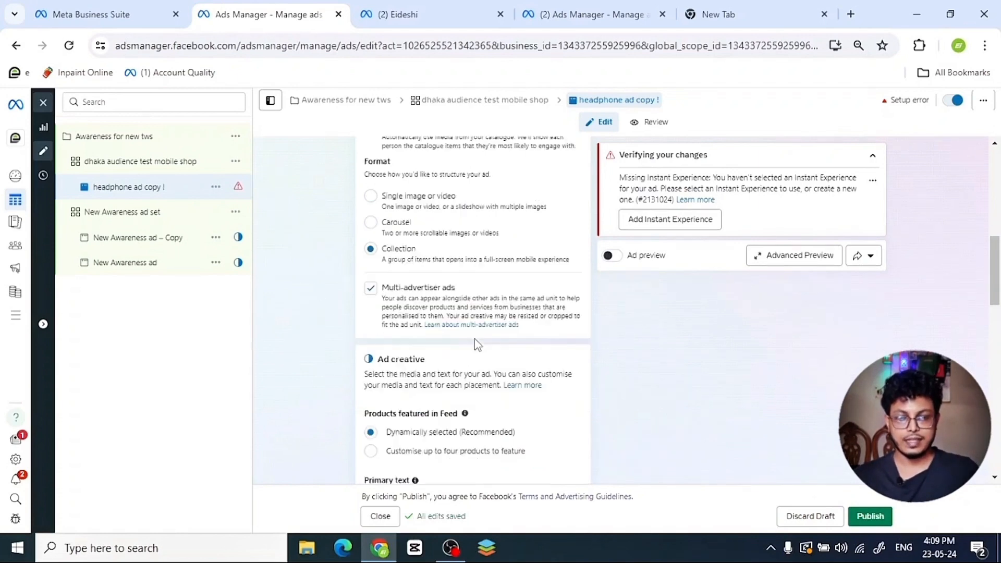
scroll(428, 255, "up", 2)
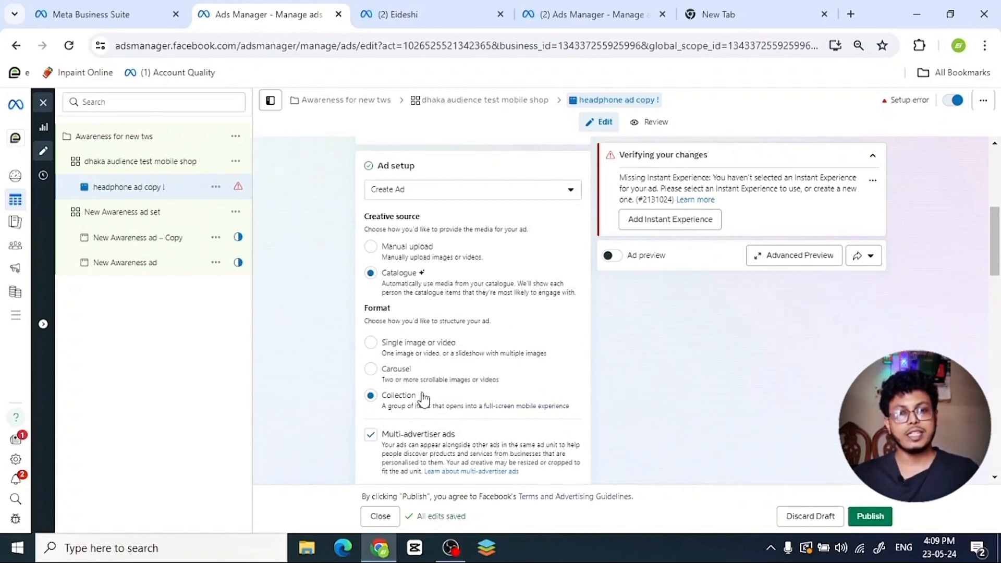
scroll(420, 386, "down", 3)
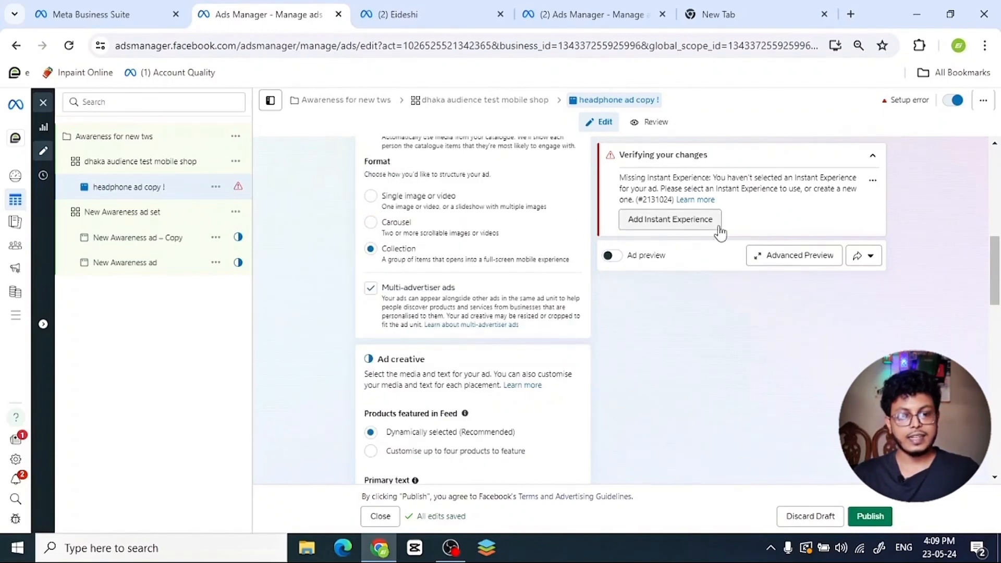
scroll(465, 318, "down", 3)
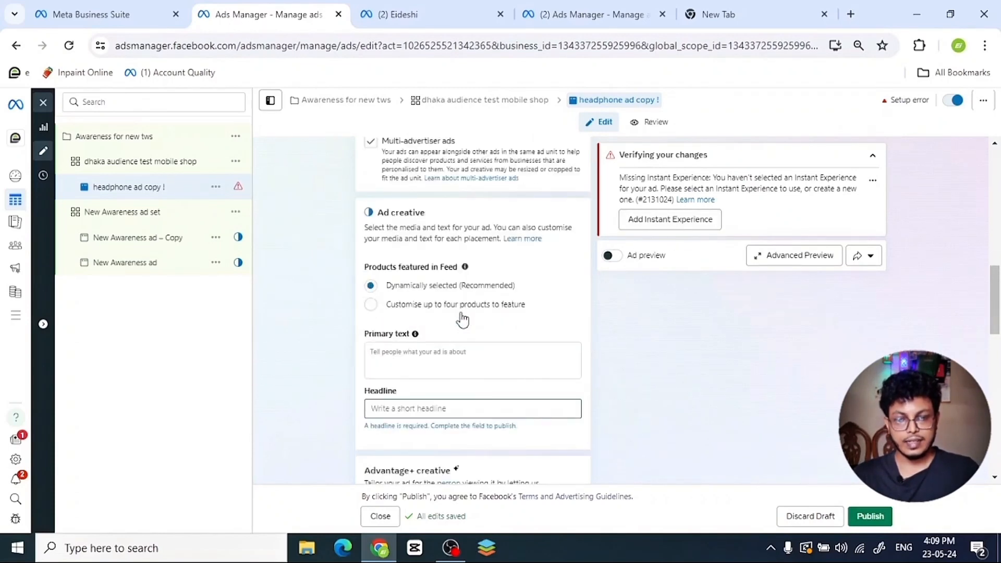
scroll(459, 319, "down", 2)
scroll(459, 320, "down", 5)
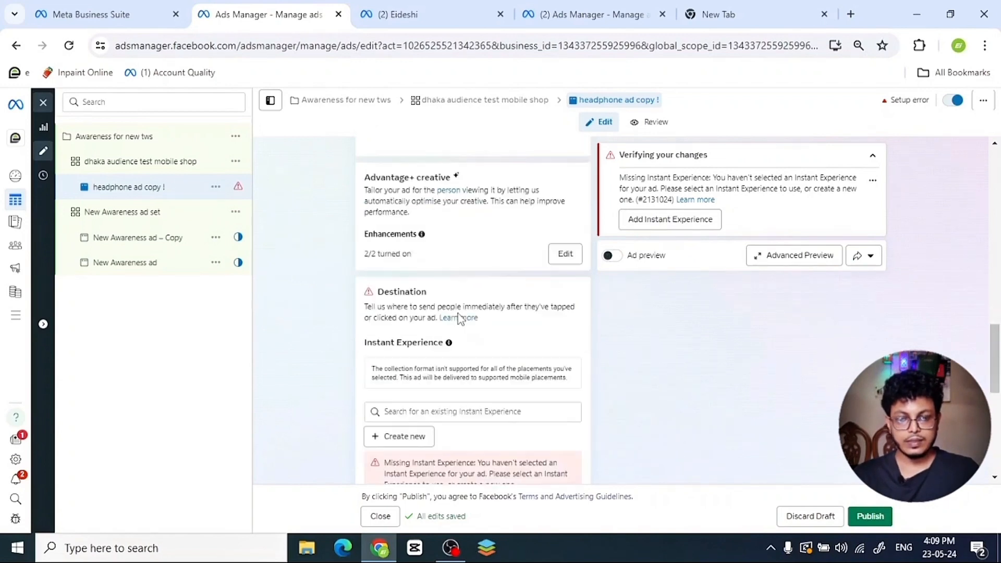
Start a new Instant Experience from the Storefront template and select the Todays Offer product set.
scroll(408, 241, "up", 3)
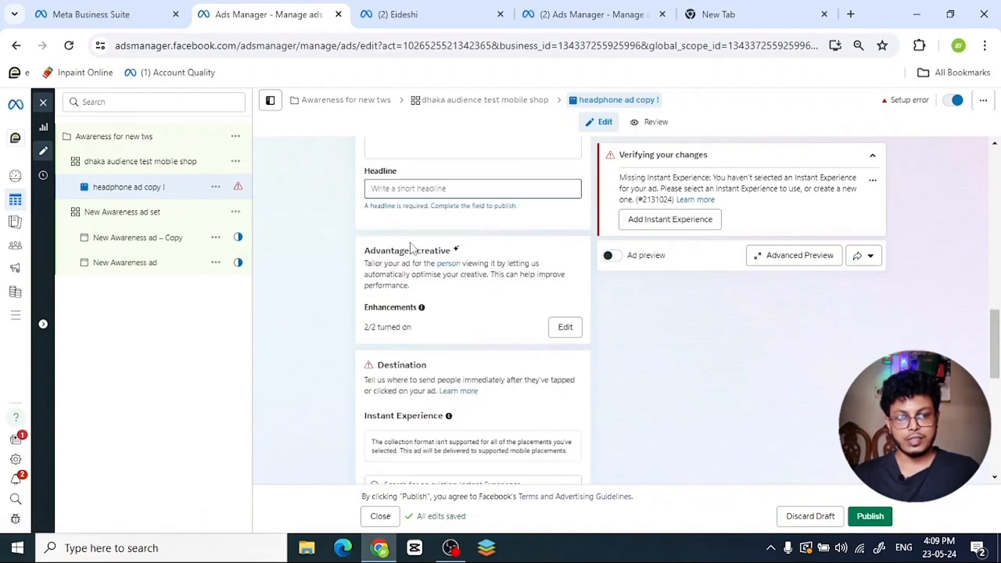
scroll(412, 254, "down", 3)
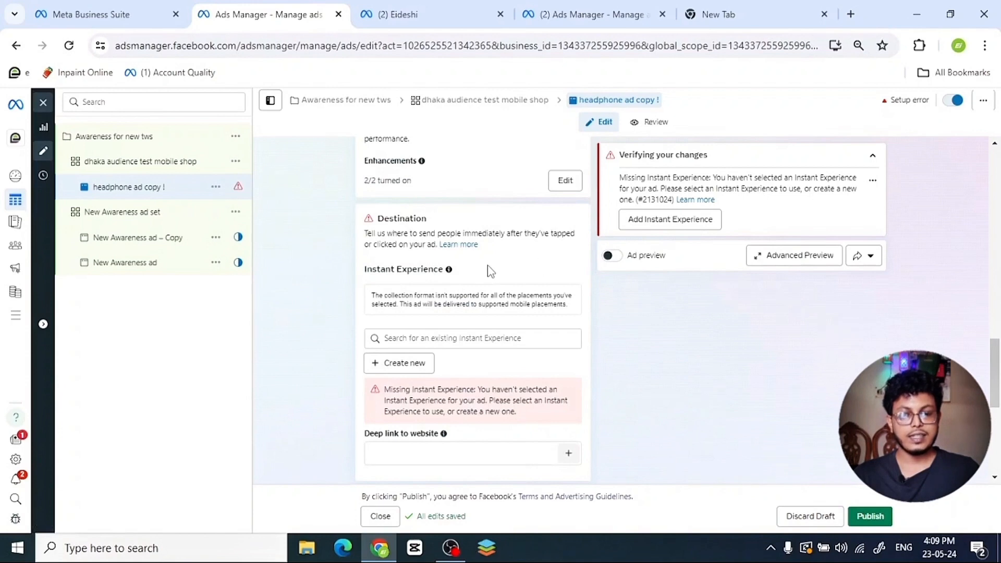
left_click(406, 362)
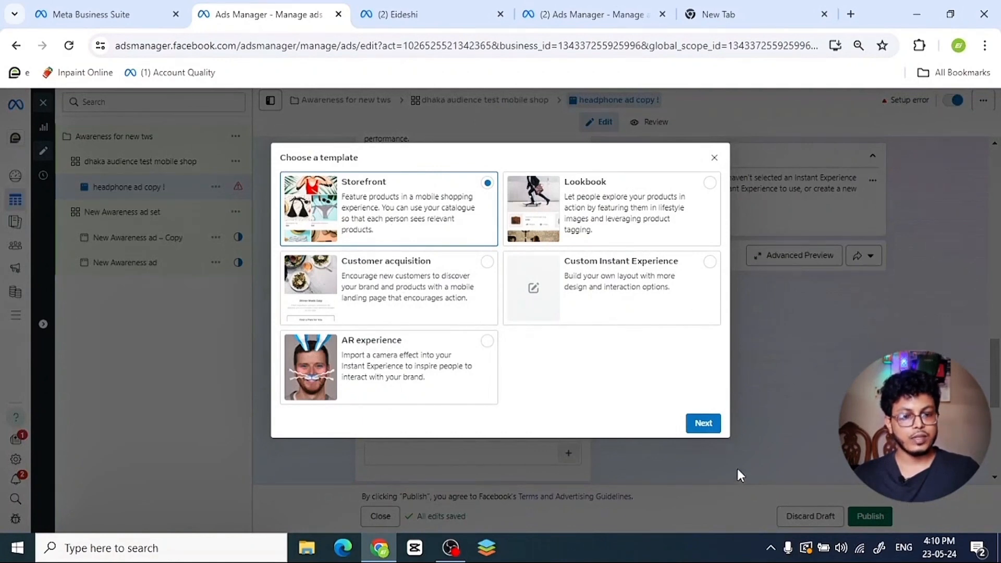
left_click(704, 423)
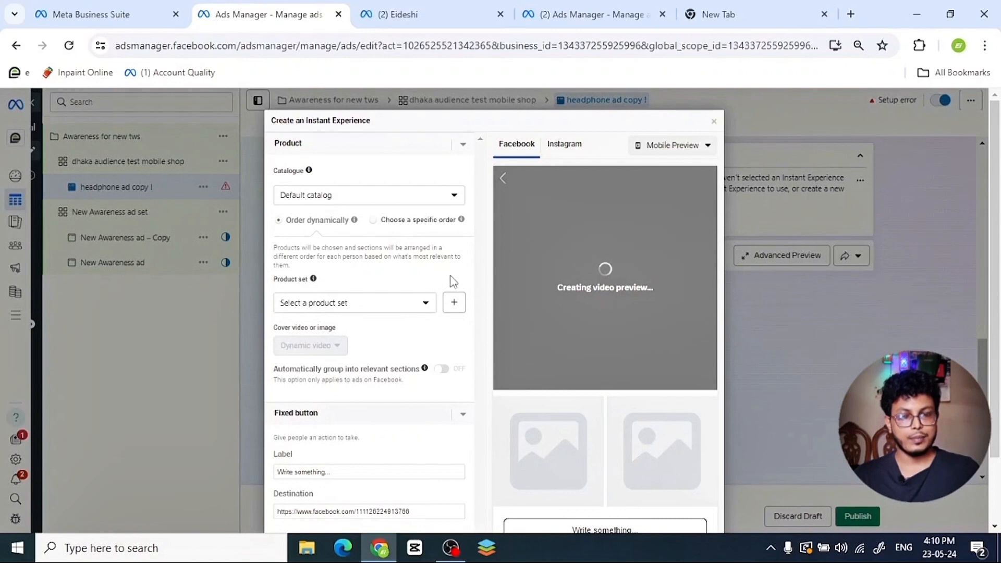
mouse_move(309, 172)
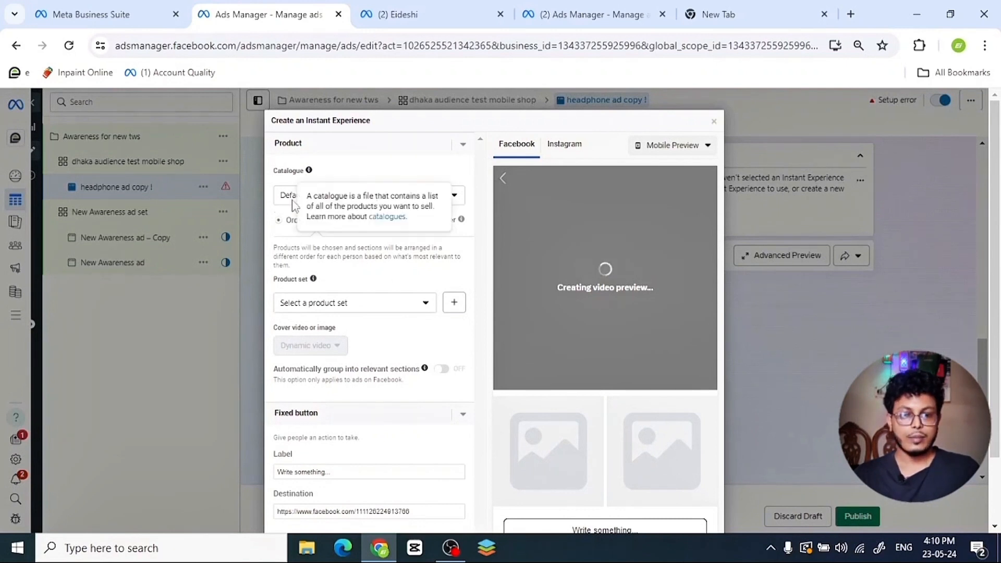
left_click(385, 305)
left_click(339, 371)
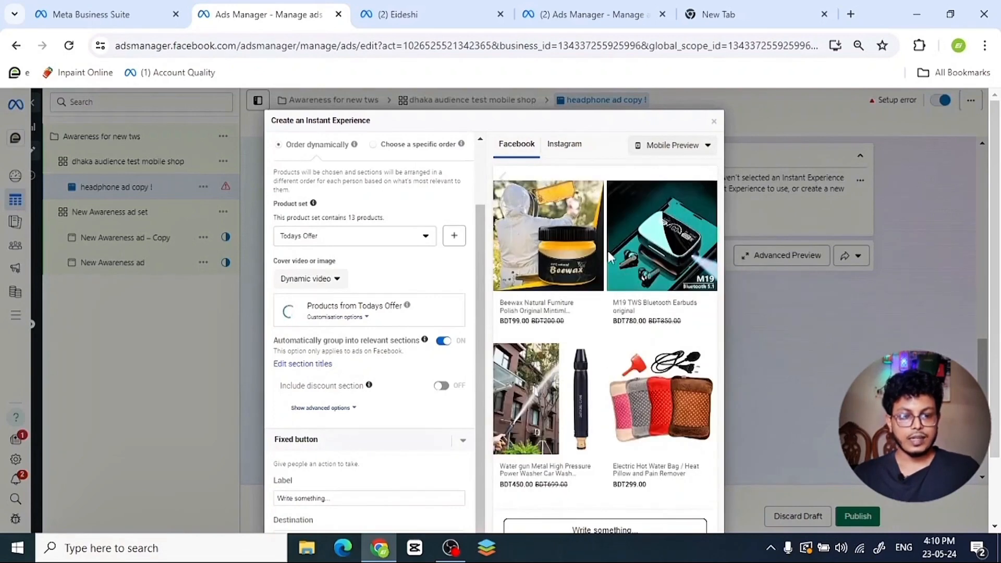
Label the Instant Experience's fixed button View More and clear its destination URL.
scroll(608, 251, "down", 6)
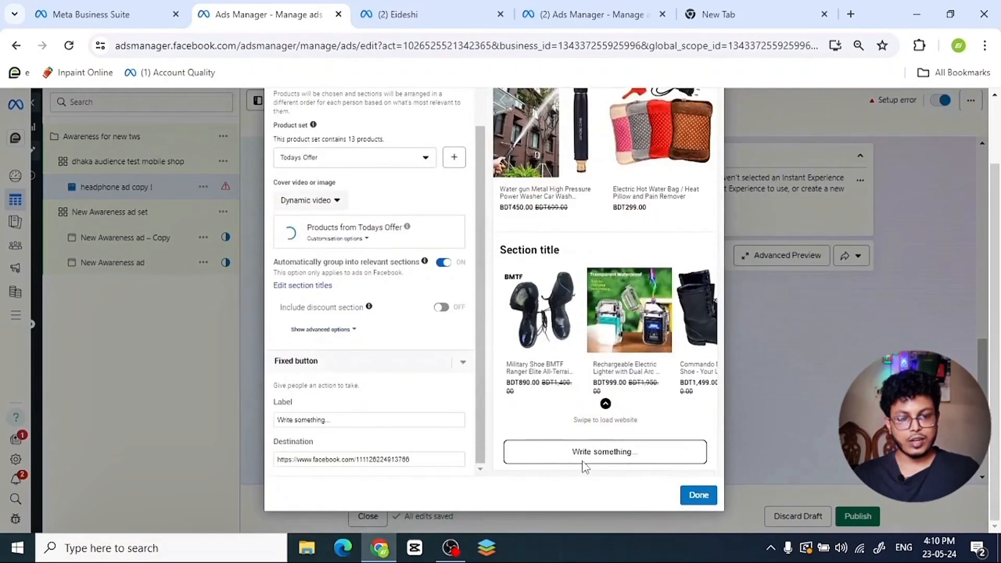
left_click(338, 418)
type("V")
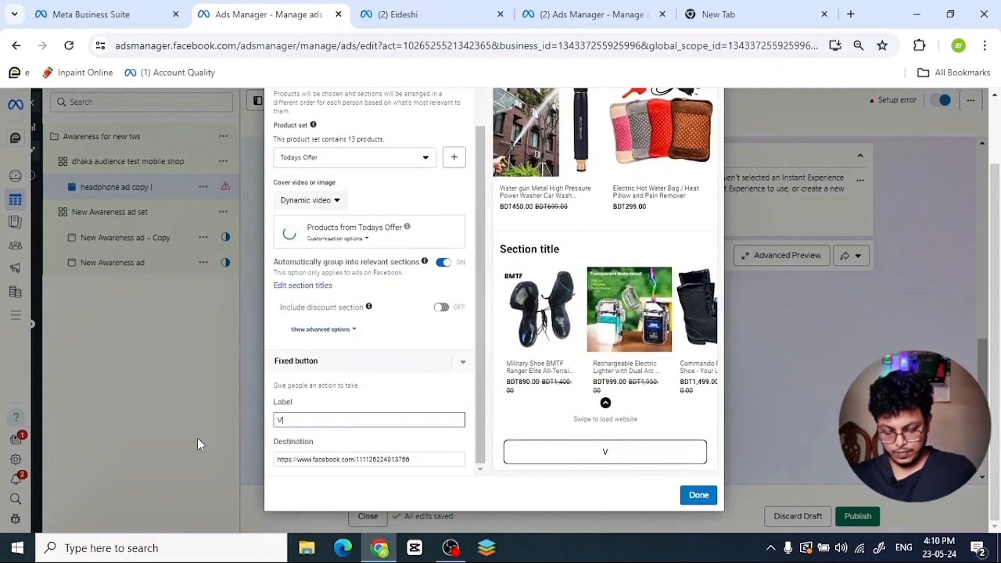
type("iew More")
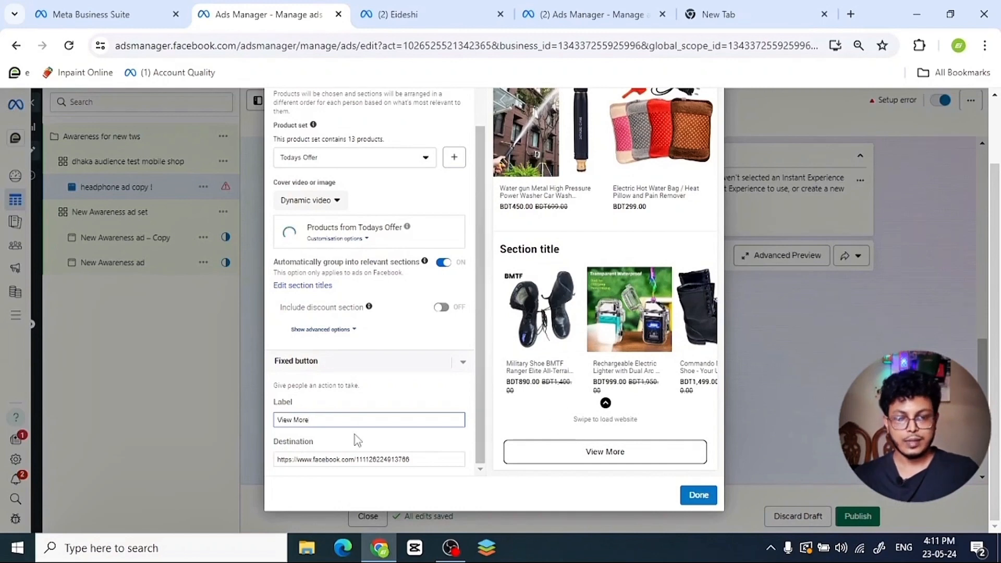
left_click(422, 461)
left_click_drag(423, 460, 237, 459)
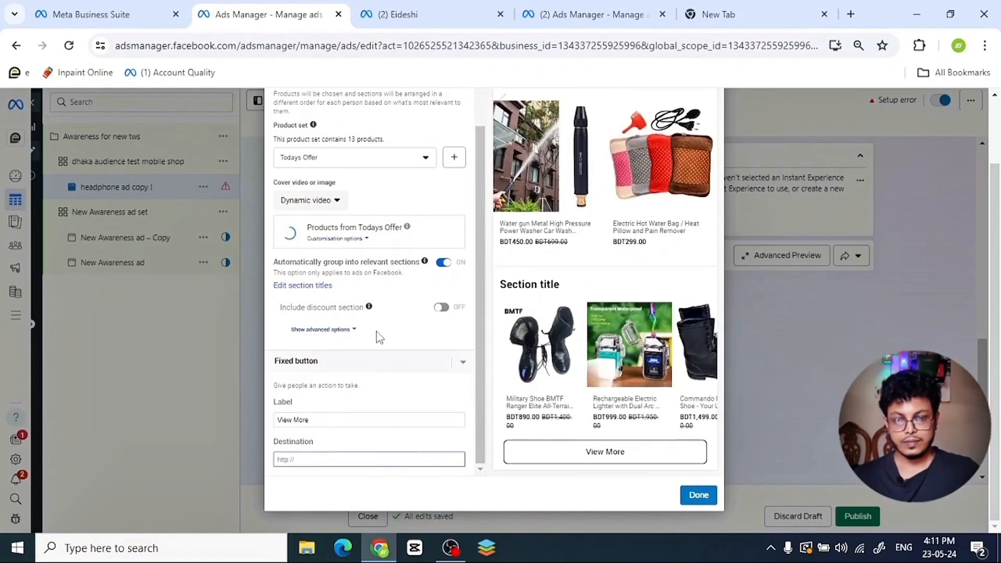
Try Video and Image in place of Dynamic video as the Instant Experience's cover.
scroll(375, 335, "up", 3)
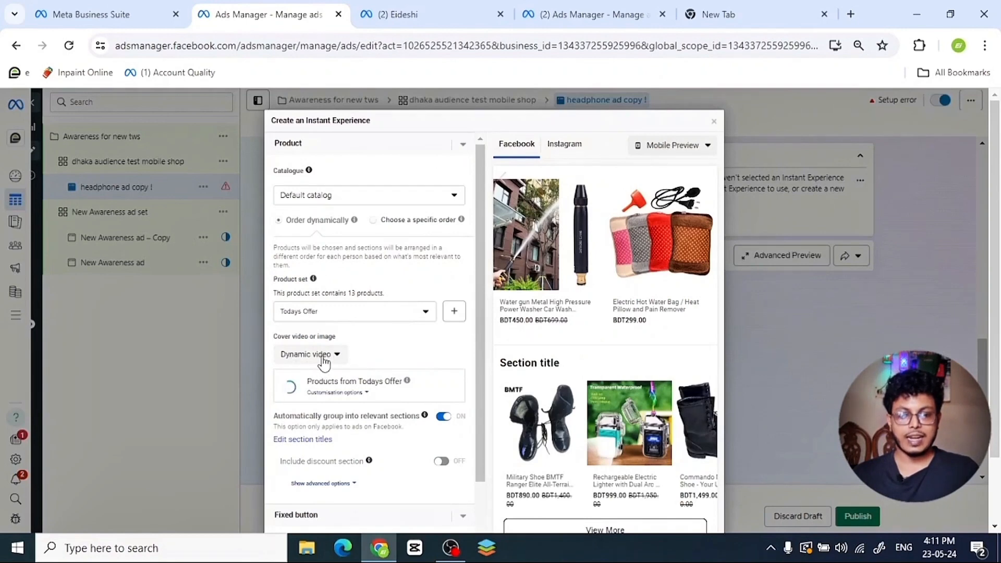
left_click(324, 359)
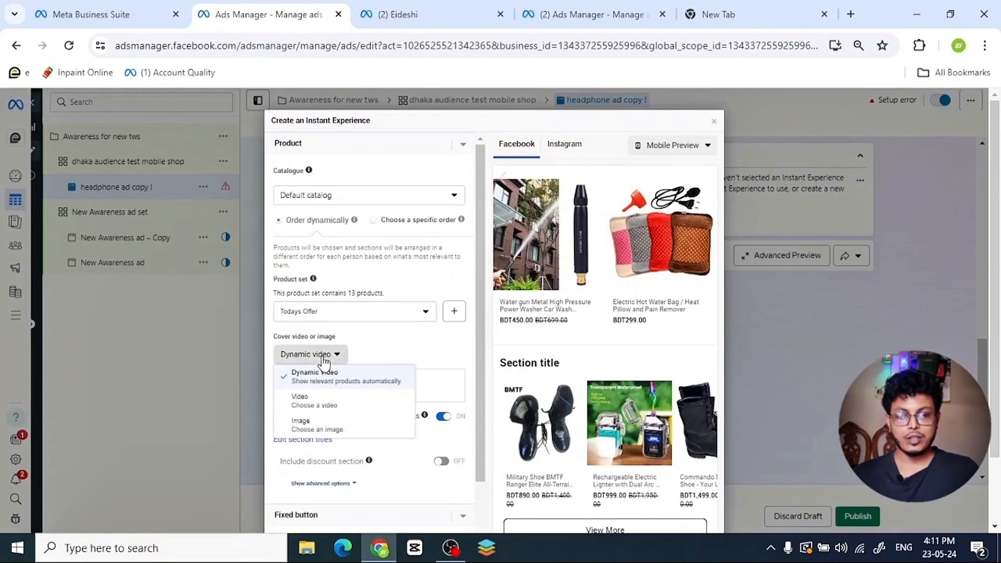
left_click(311, 405)
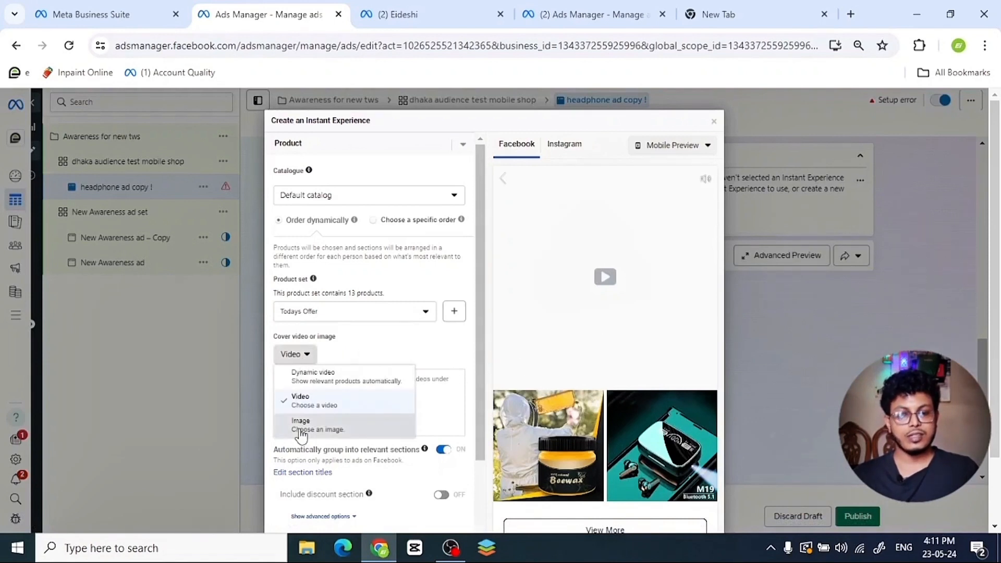
left_click(298, 427)
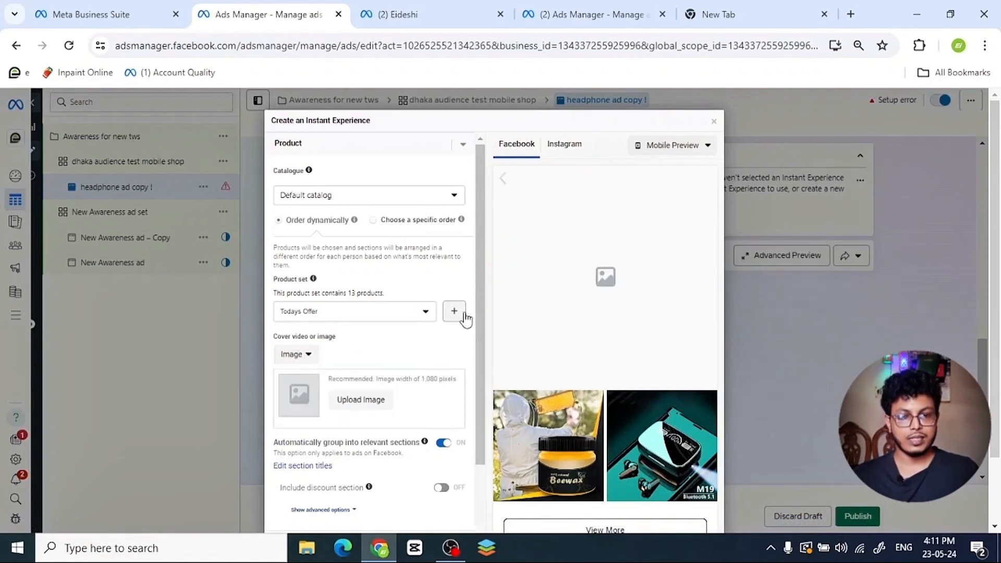
scroll(370, 339, "down", 5)
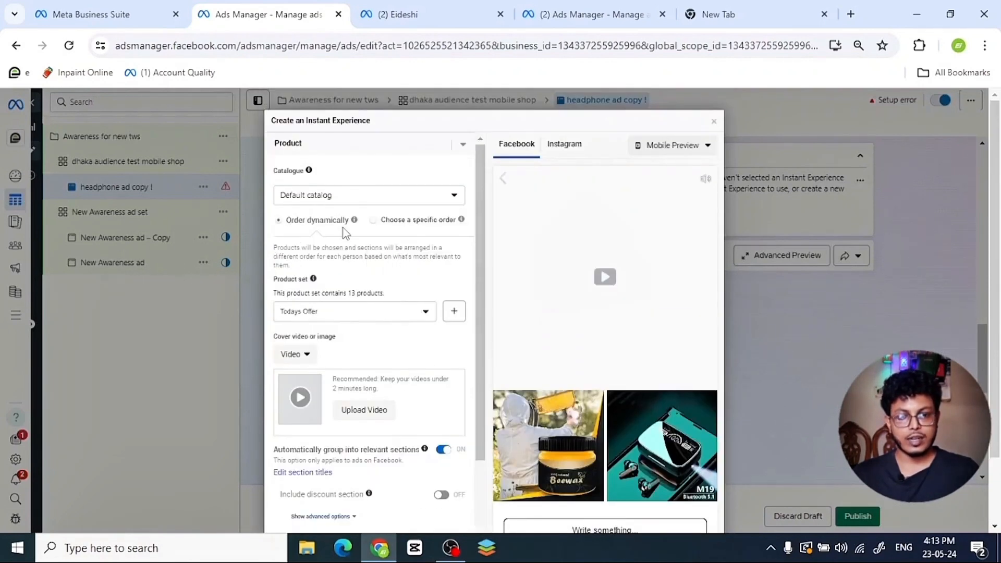
Try arranging the Instant Experience's products in a specific order, and close its setup without saving.
left_click(374, 220)
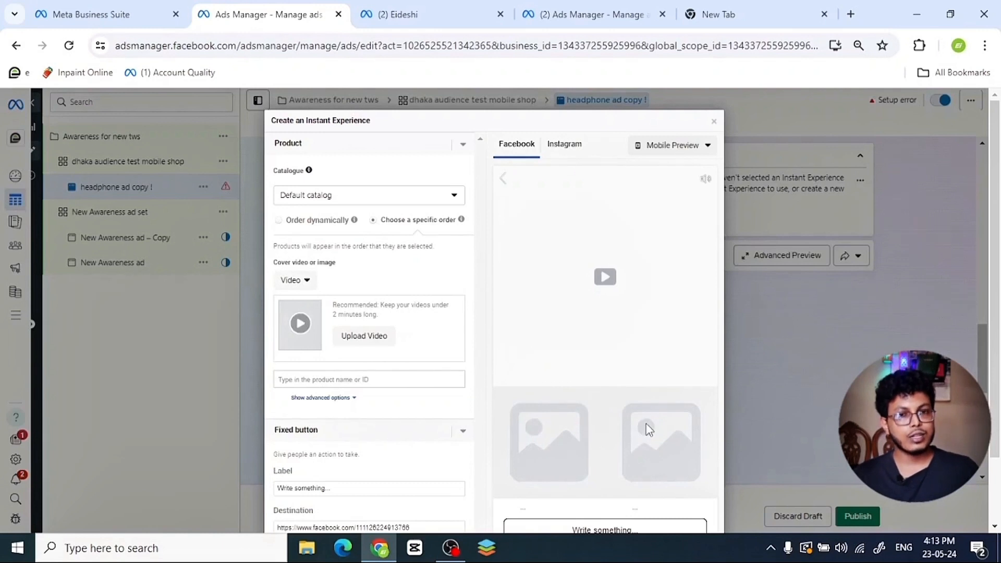
scroll(603, 340, "down", 3)
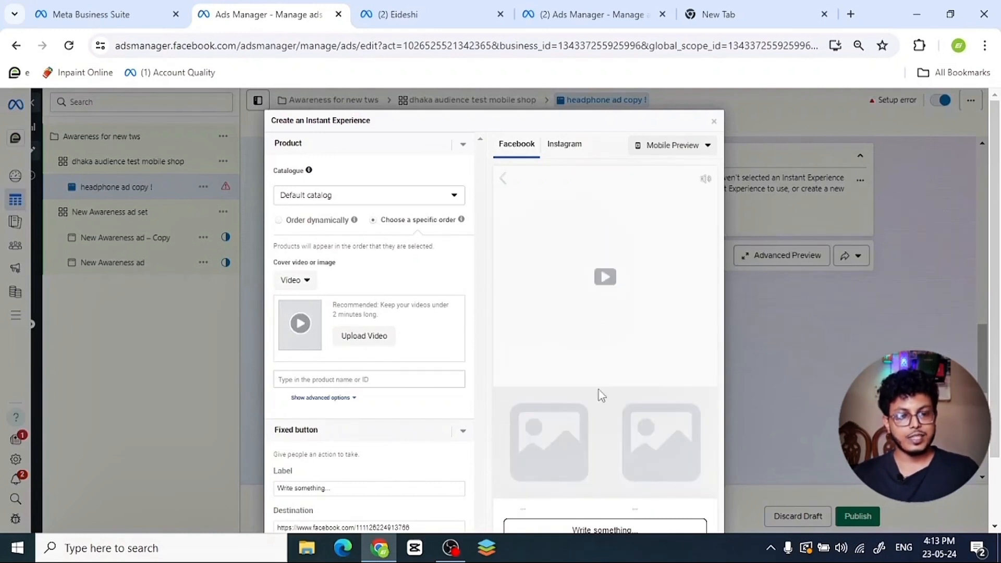
scroll(600, 394, "down", 5)
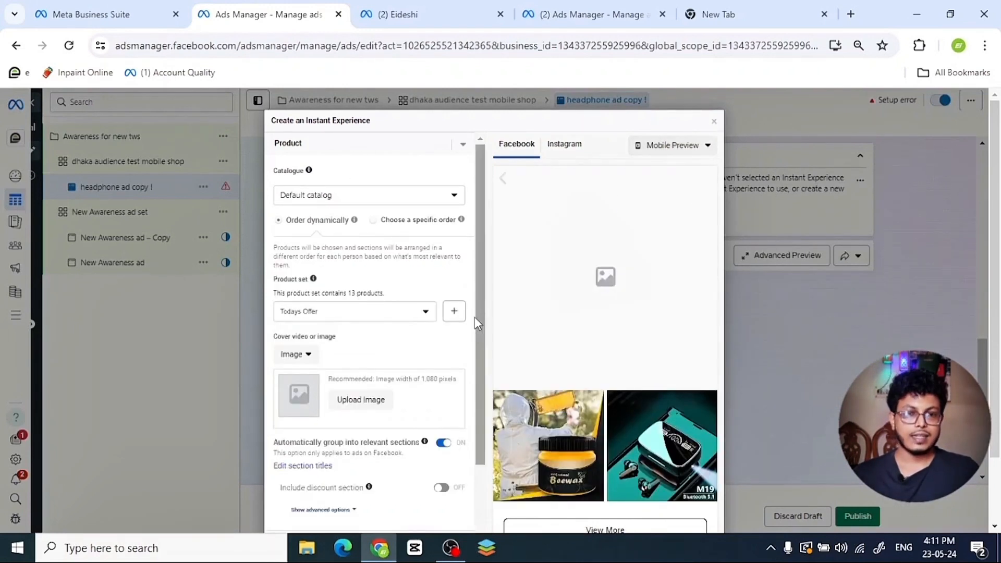
left_click(714, 121)
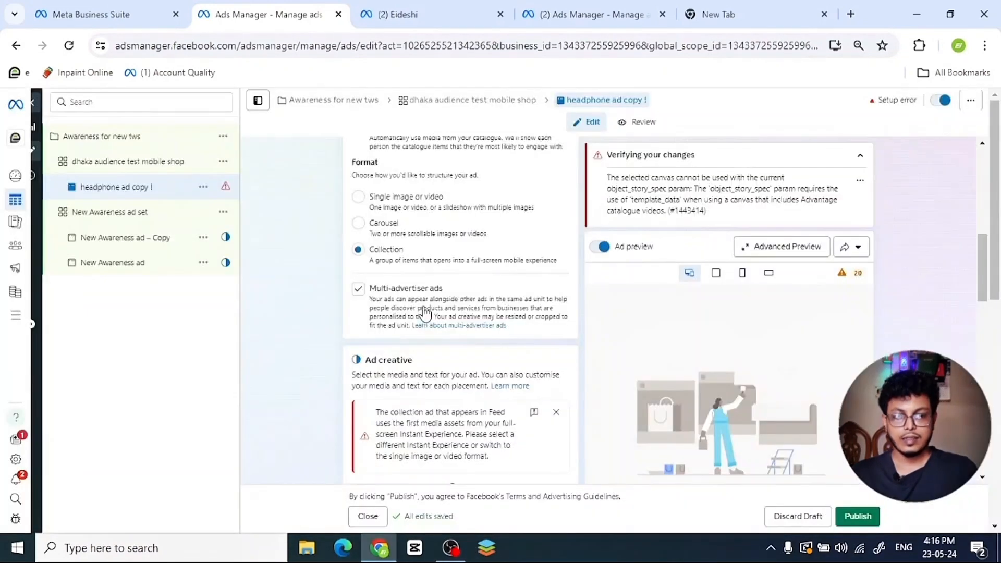
Set the headphone ad's format to Single image or video and its creative source to Manual upload.
left_click(358, 198)
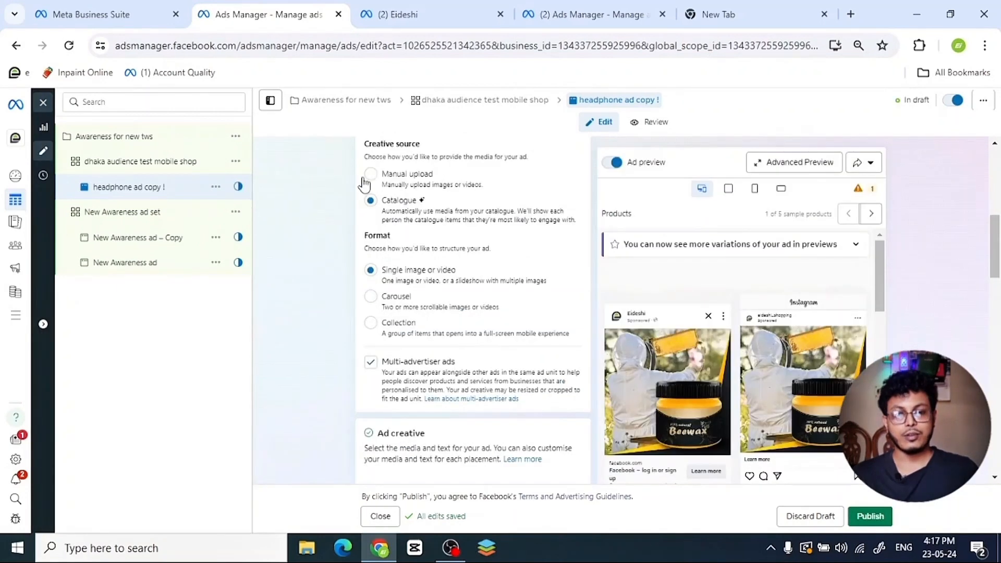
left_click(368, 175)
scroll(459, 365, "down", 5)
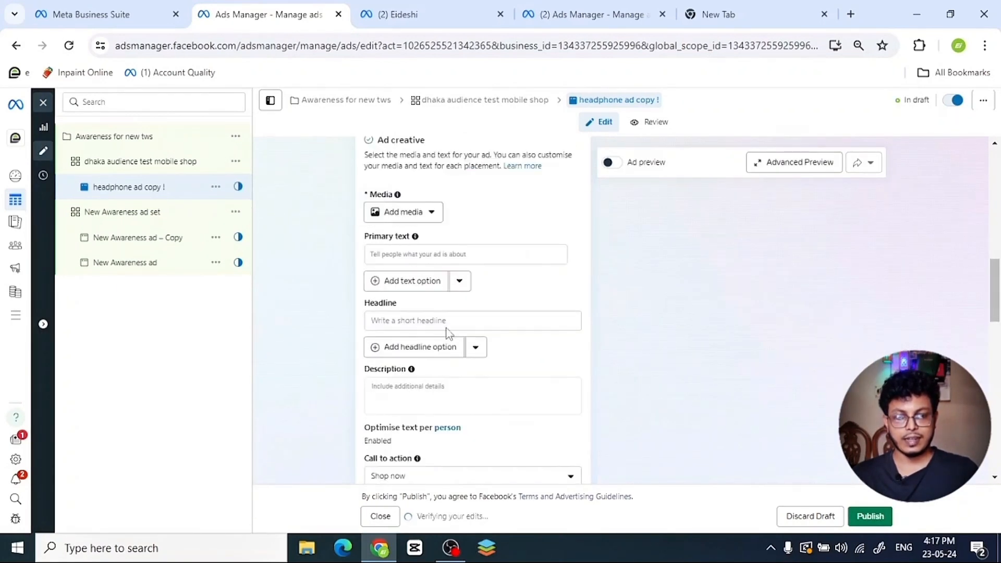
left_click(422, 222)
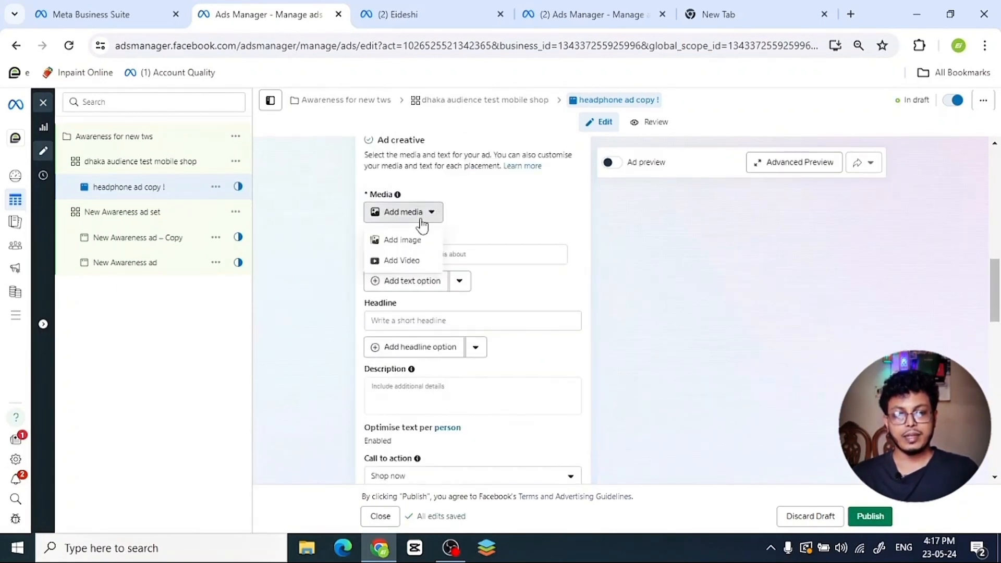
left_click(409, 241)
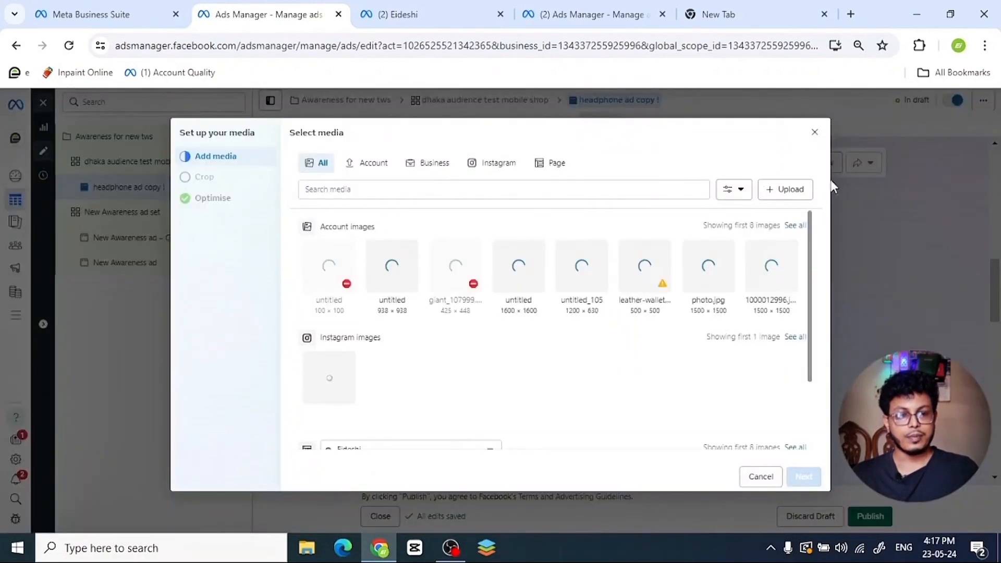
left_click(789, 195)
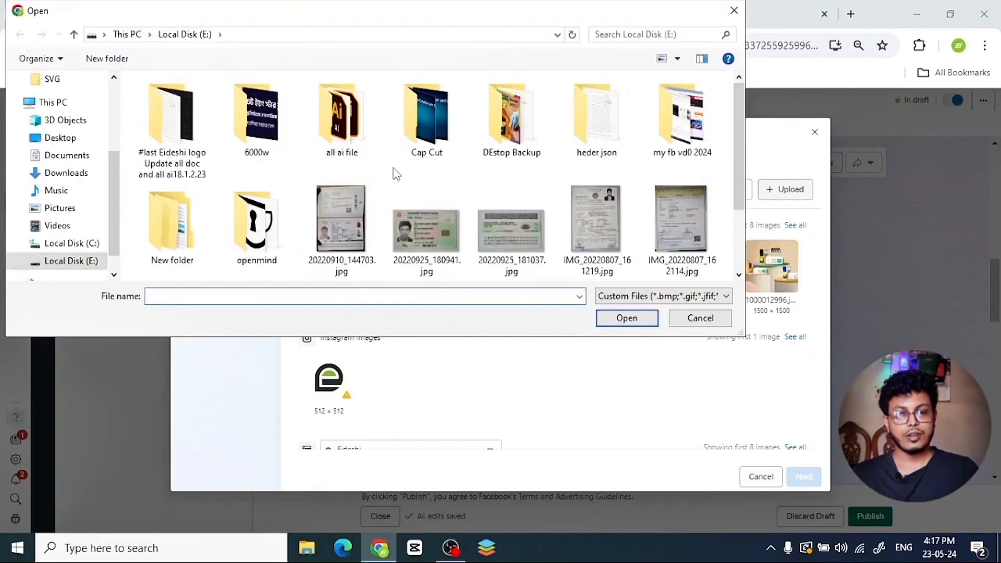
left_click(734, 10)
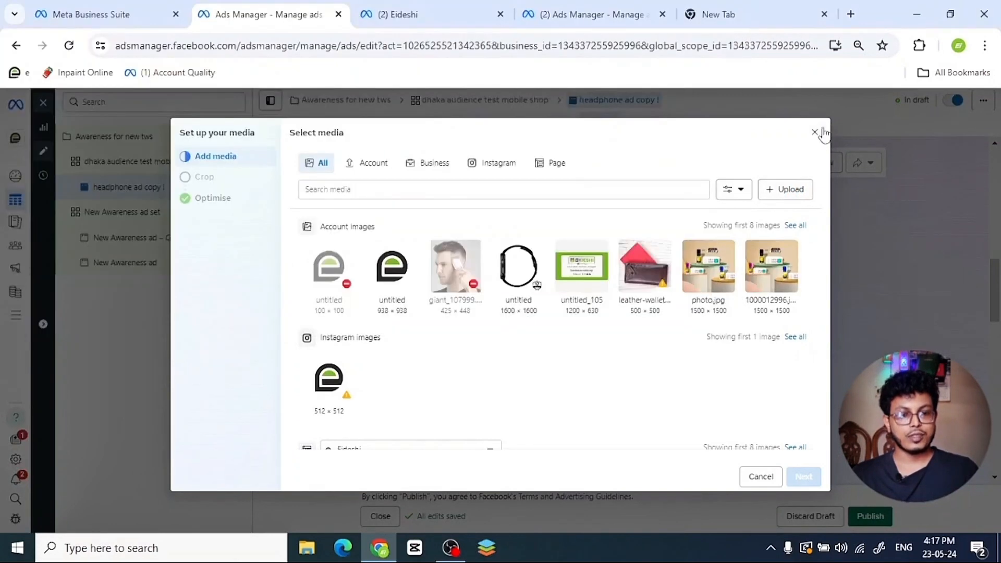
left_click(814, 132)
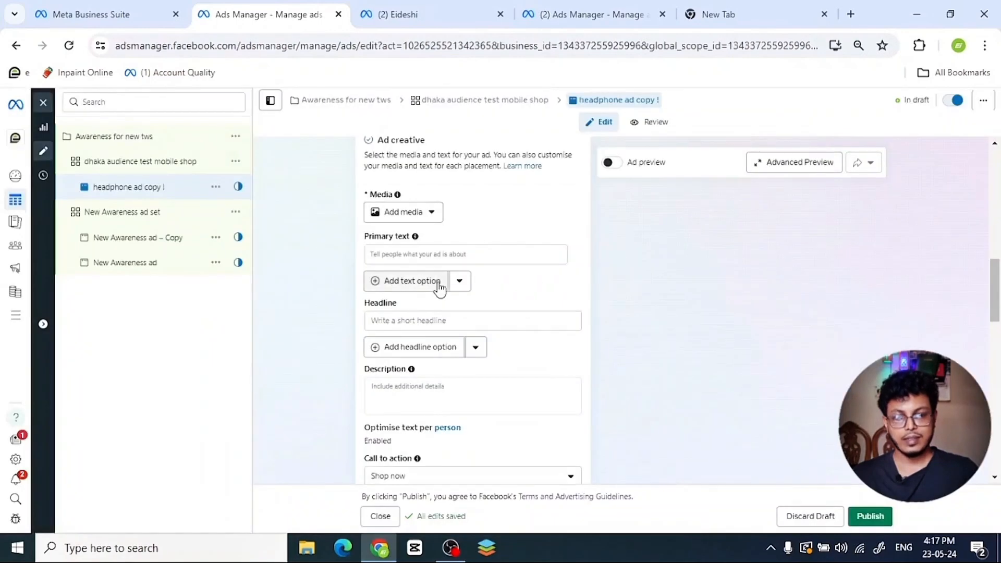
Enter y as the ad's description, leaving the headline empty.
left_click(411, 322)
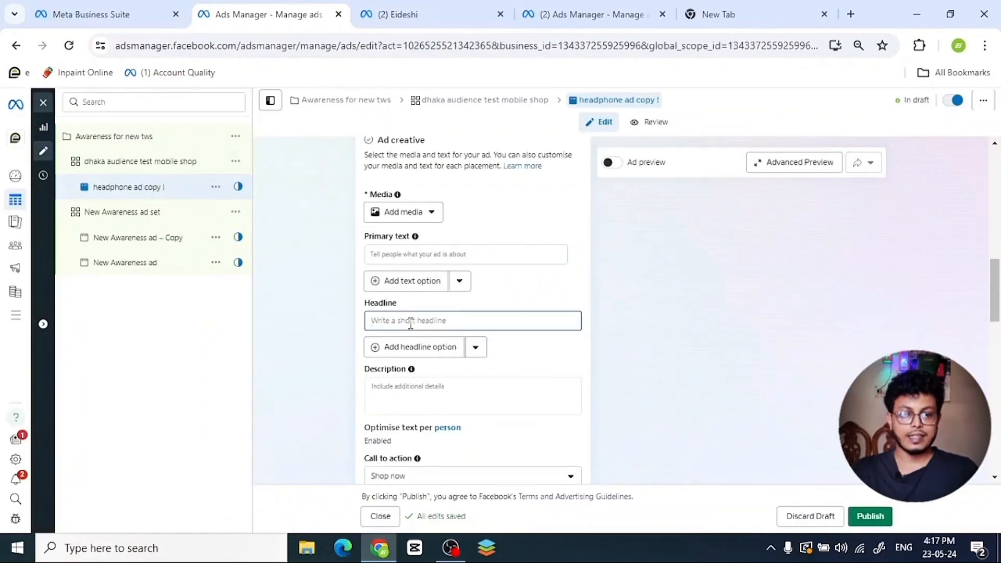
scroll(472, 332, "down", 1)
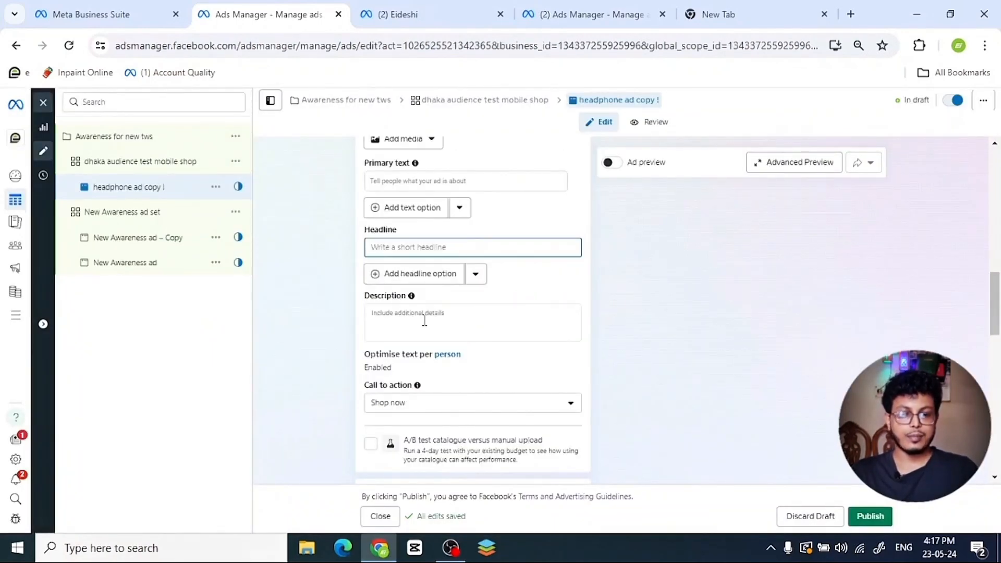
left_click(424, 321)
scroll(462, 328, "down", 2)
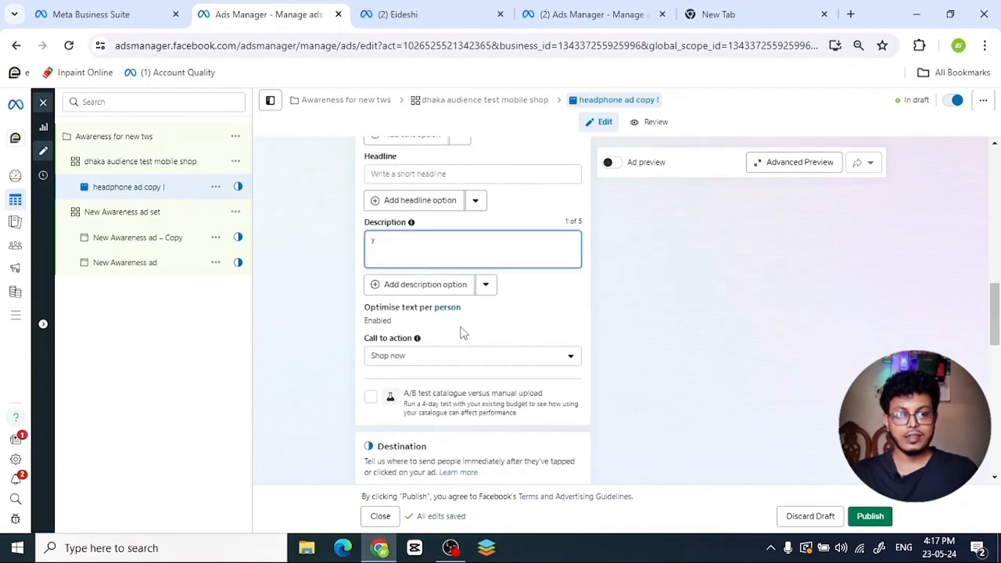
Add the black smartwatch image from the account images as the ad's media, accepting the suggested placement crops.
scroll(433, 269, "up", 3)
left_click(430, 214)
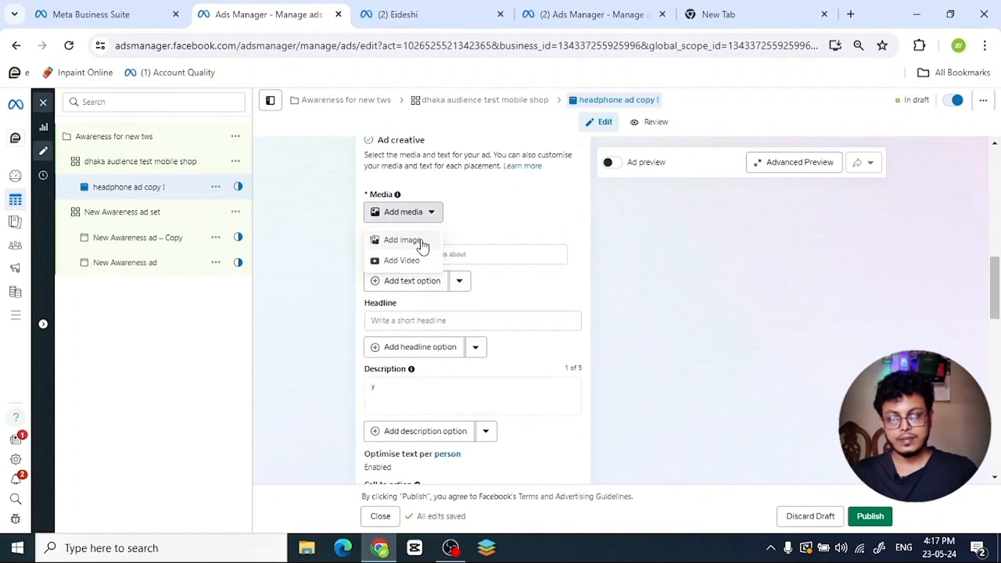
left_click(423, 241)
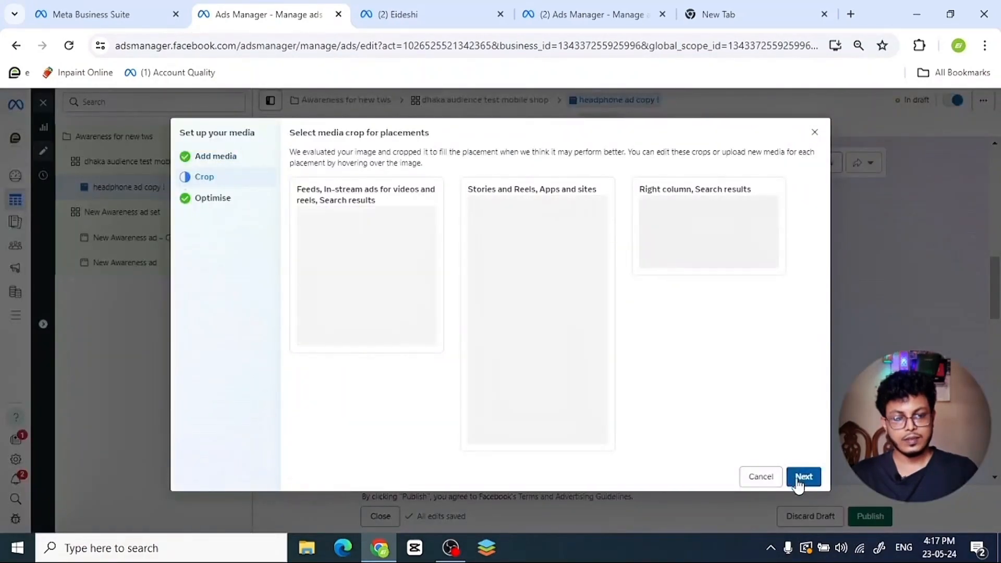
left_click(803, 477)
left_click(801, 477)
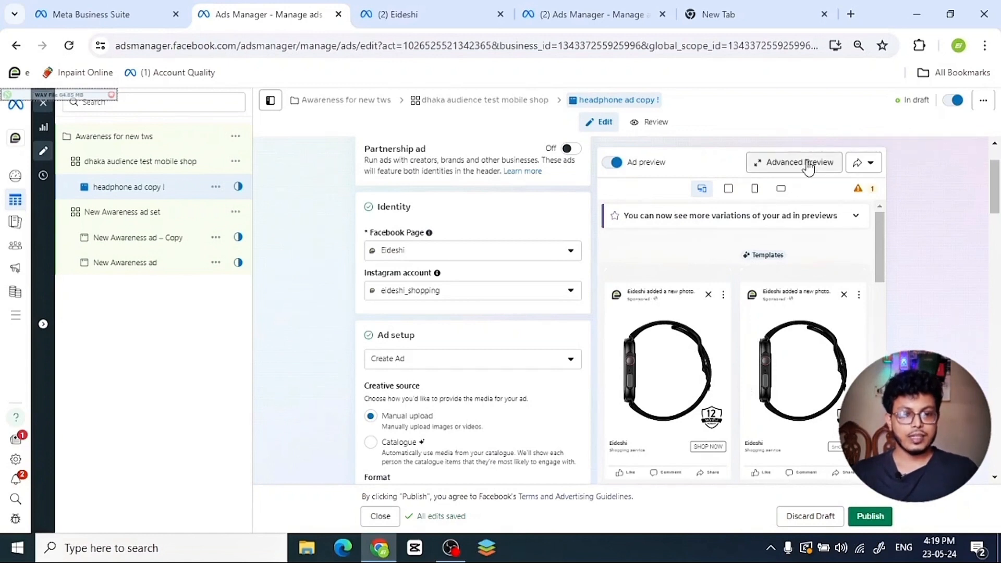
Review the ad's placements in the advanced preview and turn on all optimisations for Advantage+ creative.
left_click(803, 167)
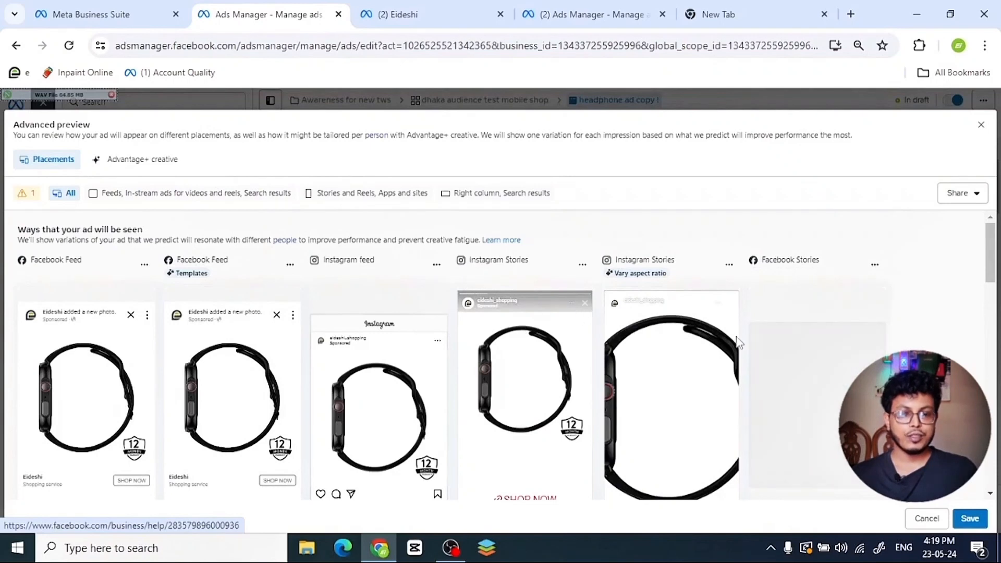
left_click(144, 163)
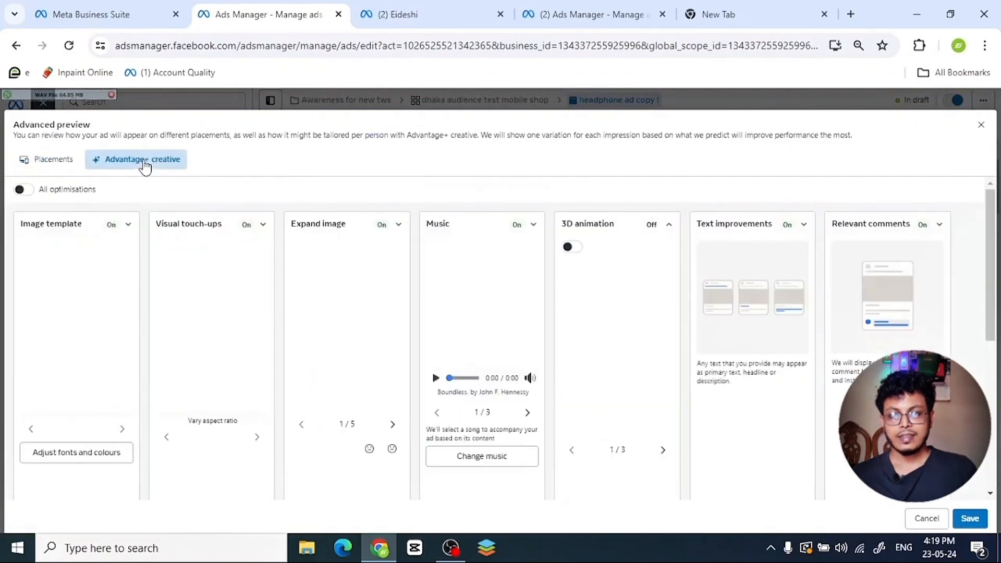
left_click(26, 193)
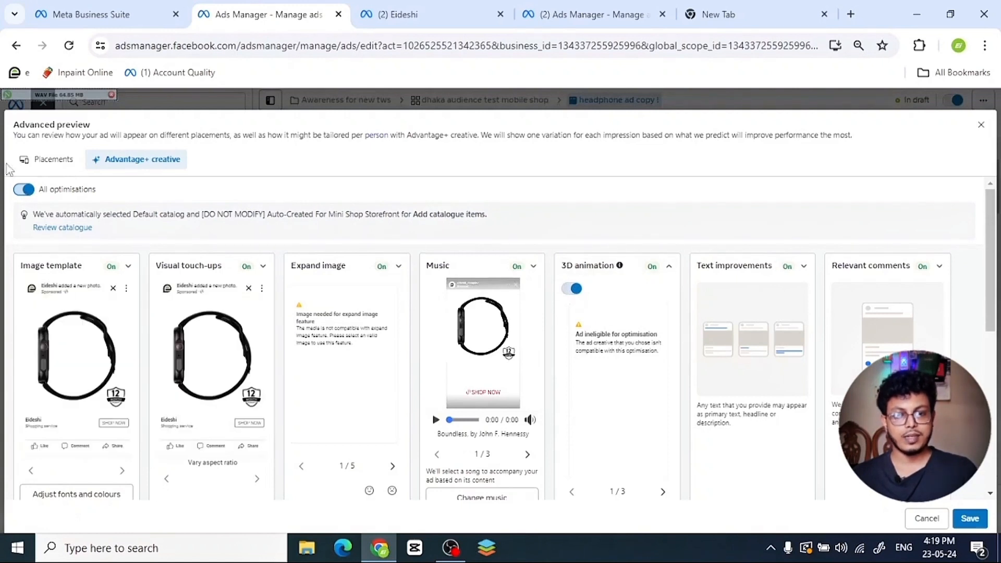
Try turning off all Advantage+ optimisations, preview the Right column and the Stories and Reels placements, and close the preview without saving.
left_click(27, 190)
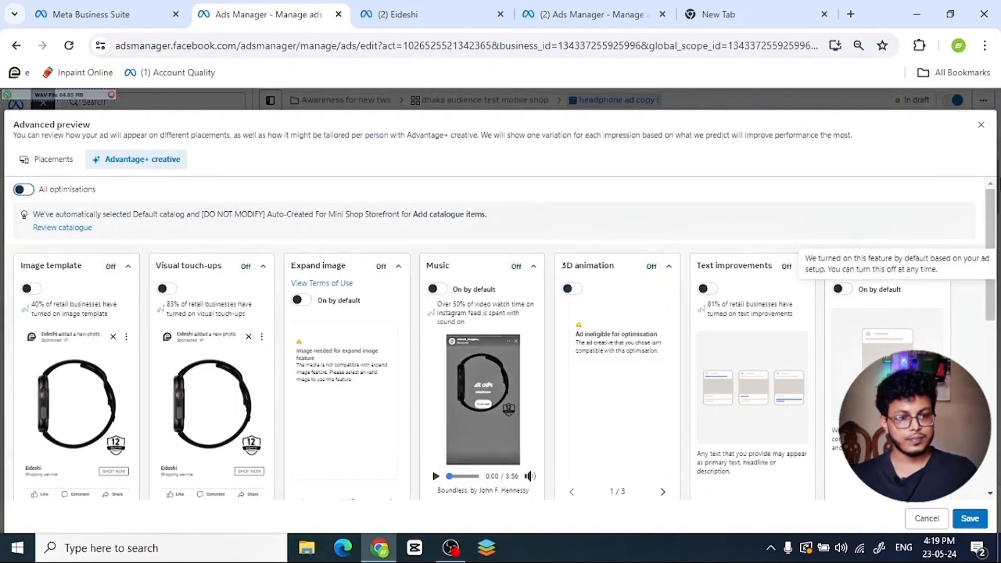
left_click(47, 159)
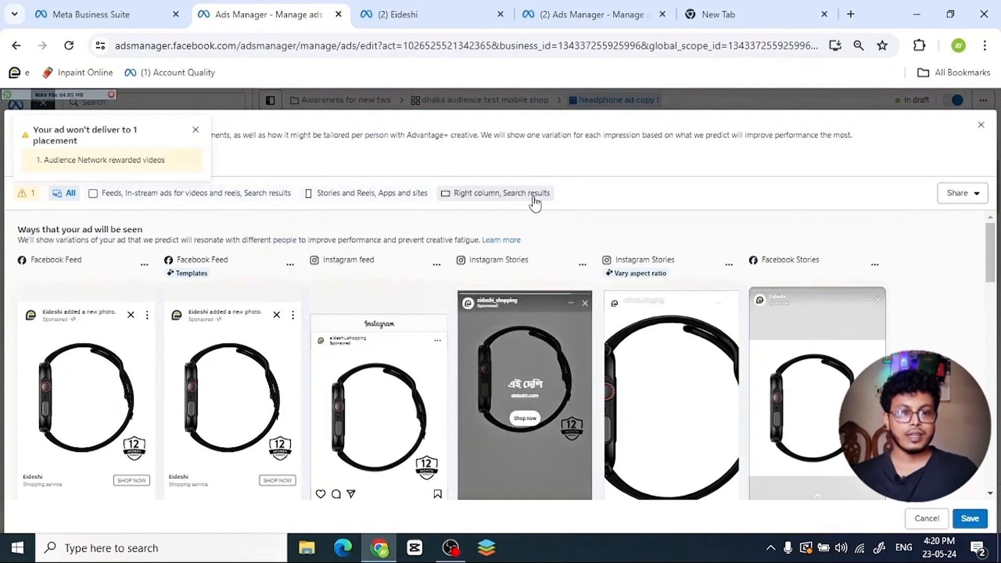
left_click(447, 200)
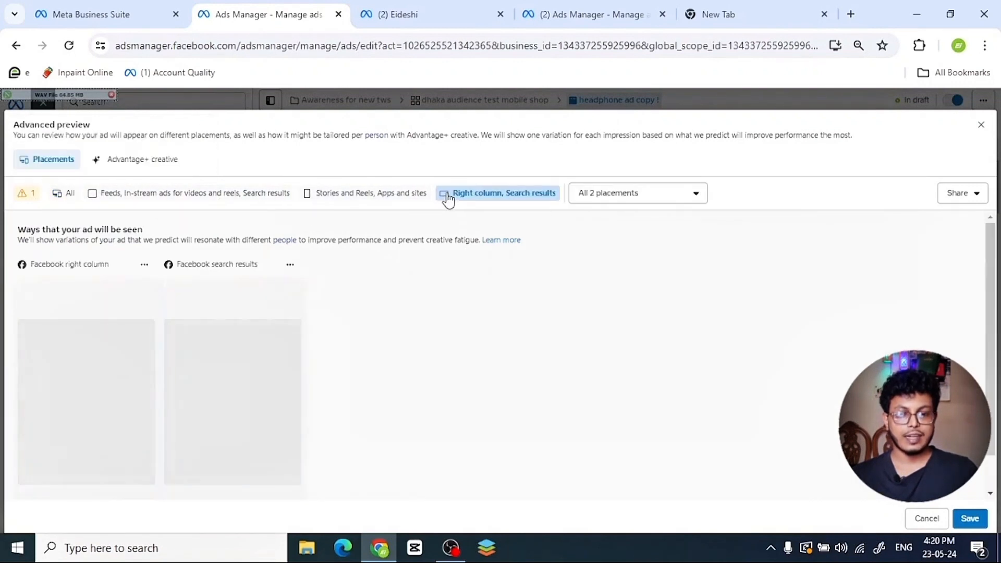
left_click(336, 198)
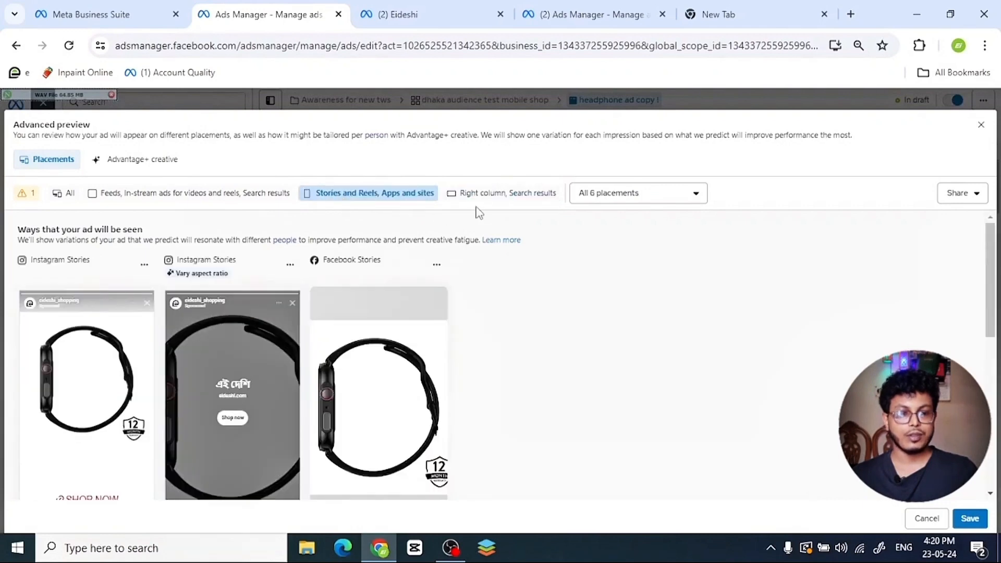
left_click(981, 128)
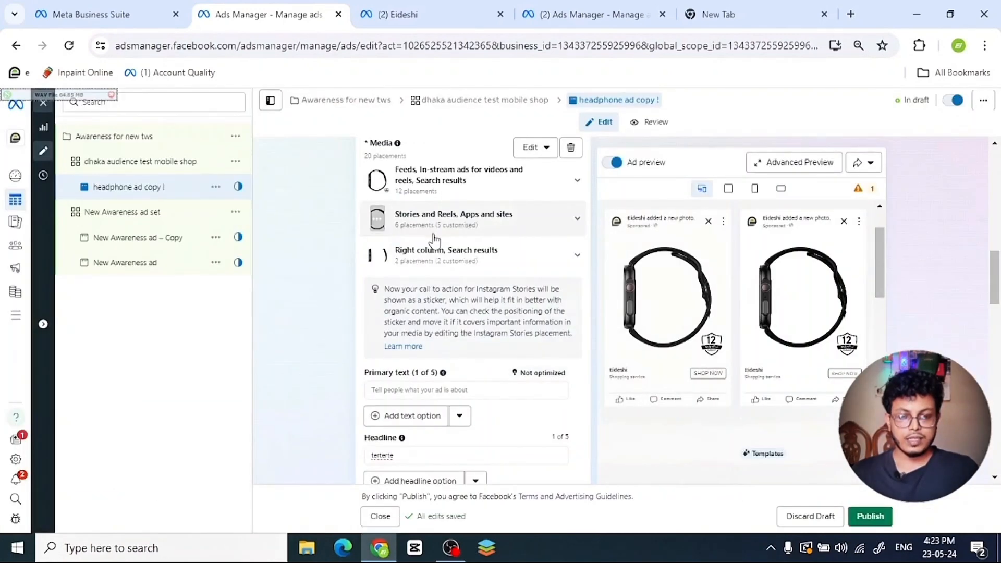
Enter "50% off on smart watch" as the headphone ad's primary text.
scroll(432, 235, "down", 2)
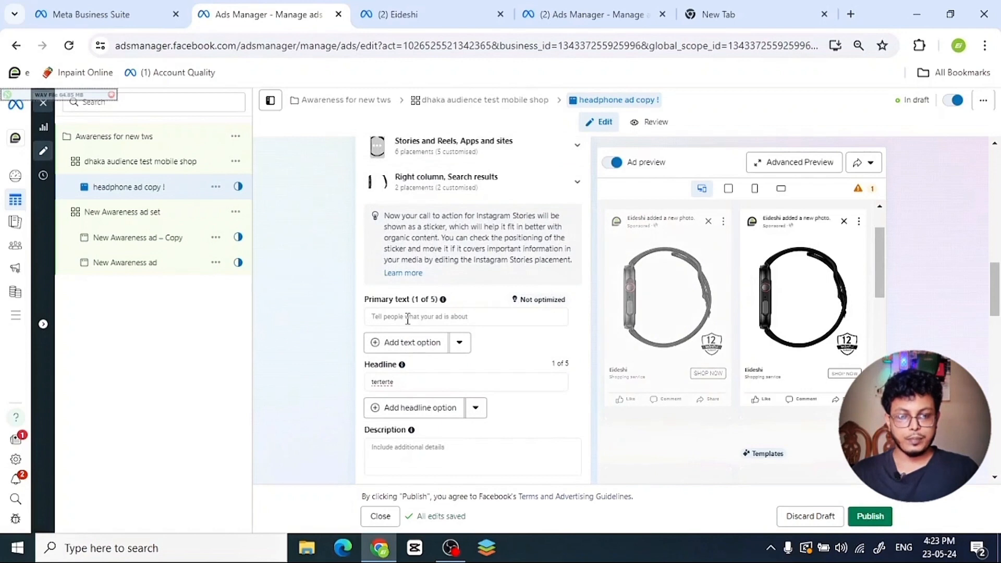
left_click(408, 318)
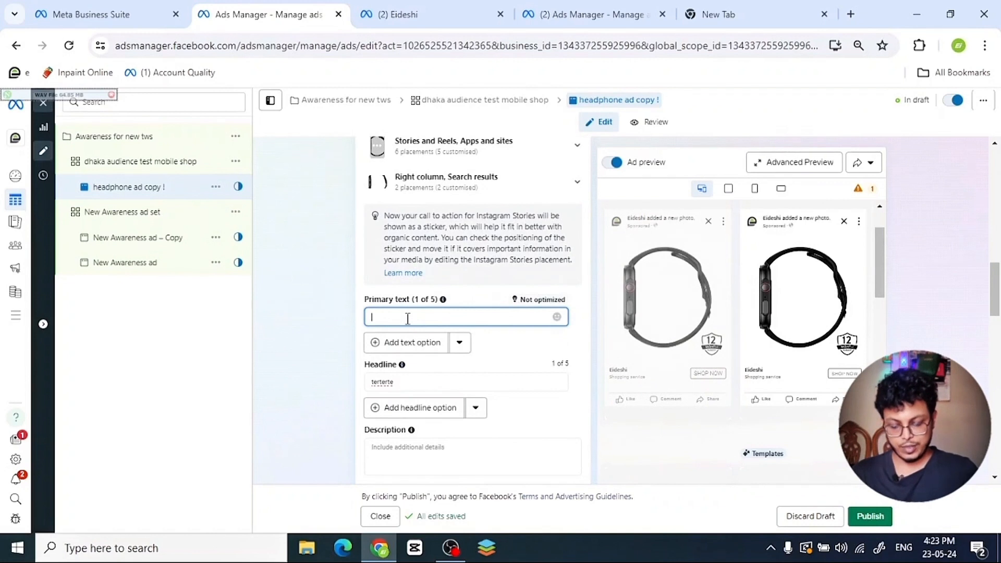
type("50% off on smart watch")
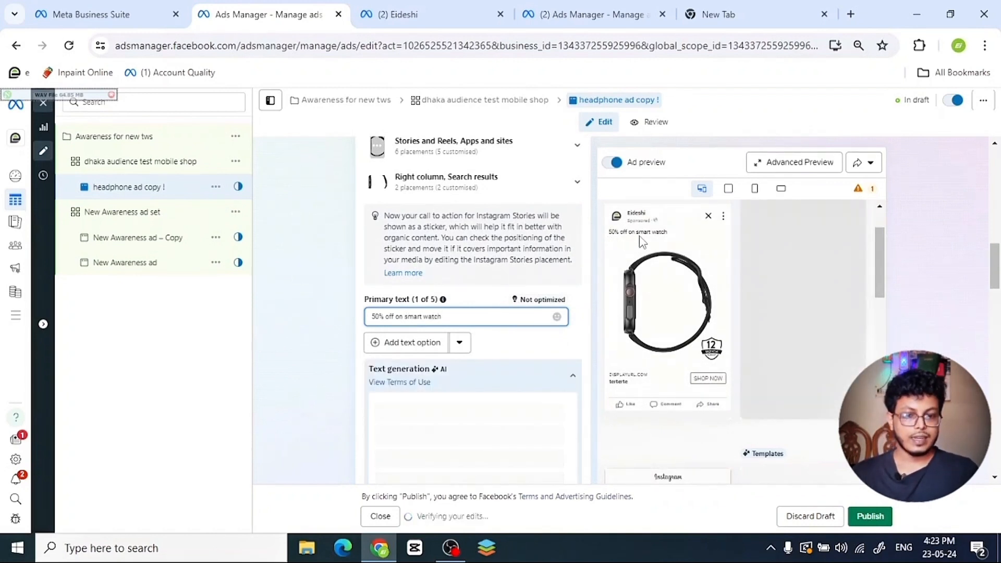
Add the first AI-generated primary text variation, starting "Get ready to level up your fitness tracking", to the ad.
scroll(459, 312, "down", 3)
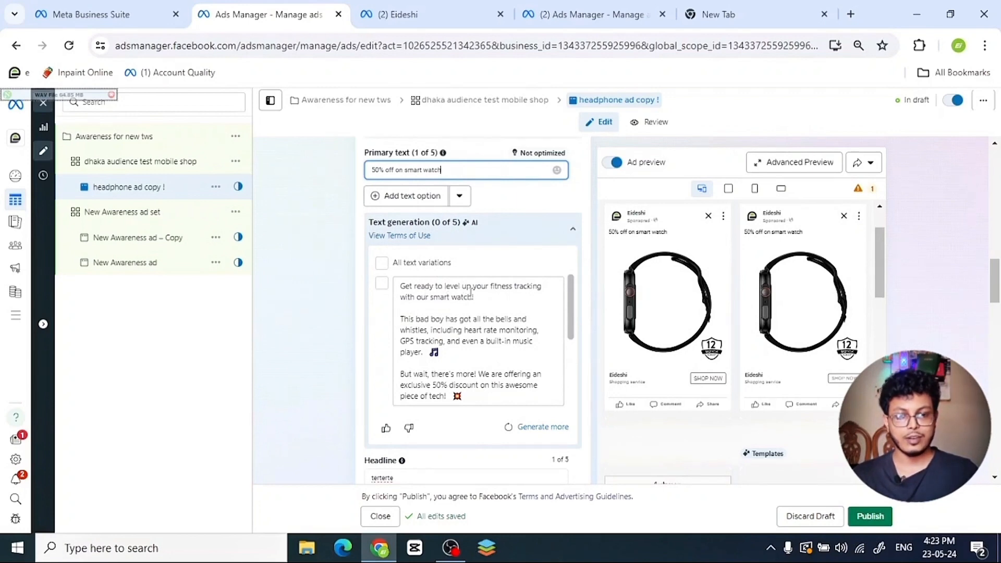
left_click_drag(471, 292, 406, 288)
left_click(408, 290)
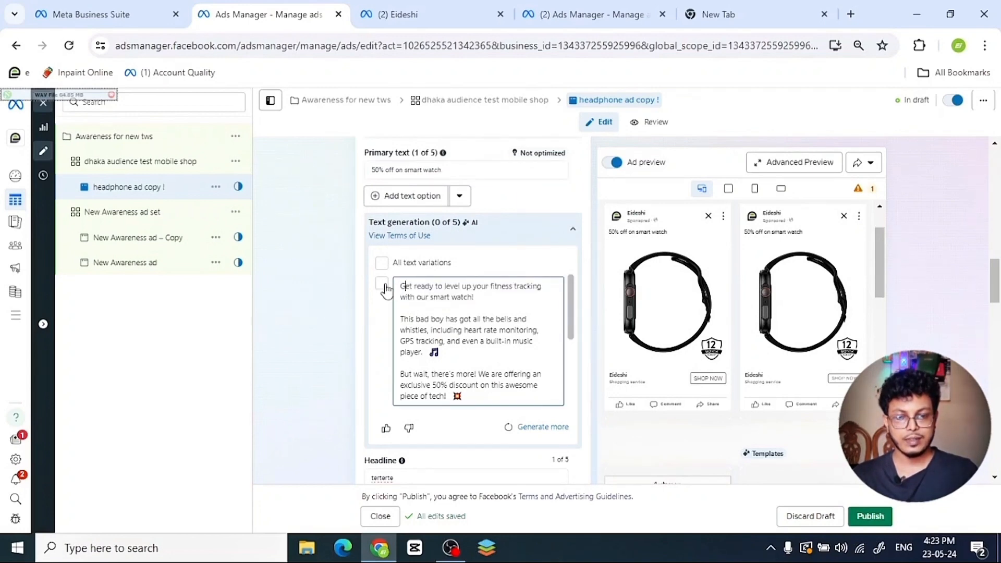
left_click(382, 284)
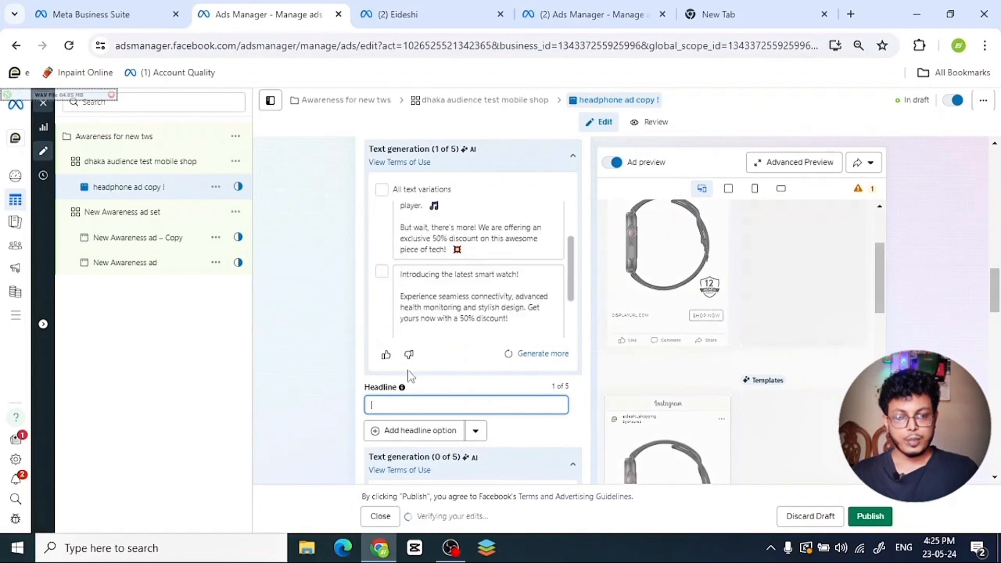
Enter "On mi watch" as the ad's headline and look through the generated headline variations.
scroll(408, 372, "down", 1)
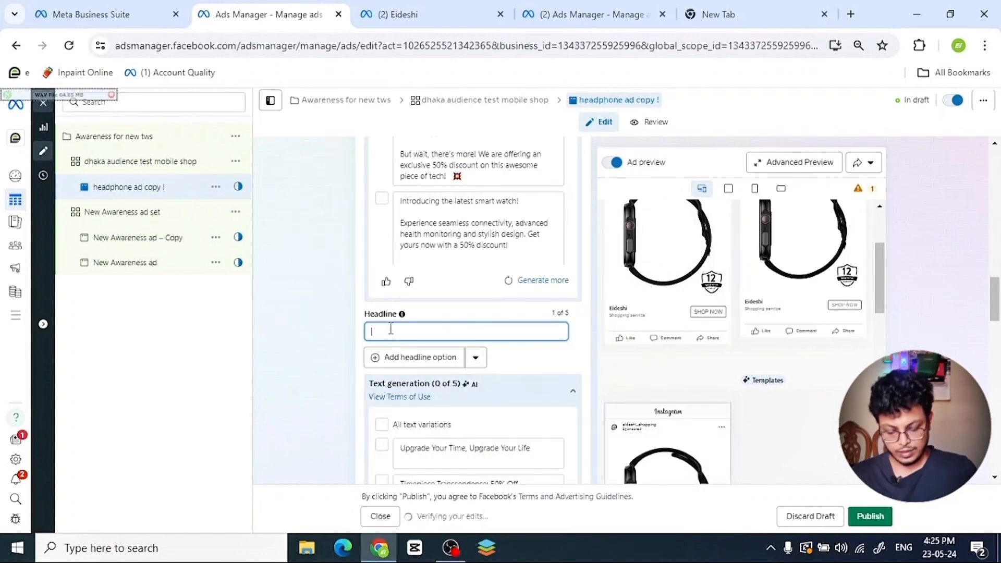
type("On mi watch")
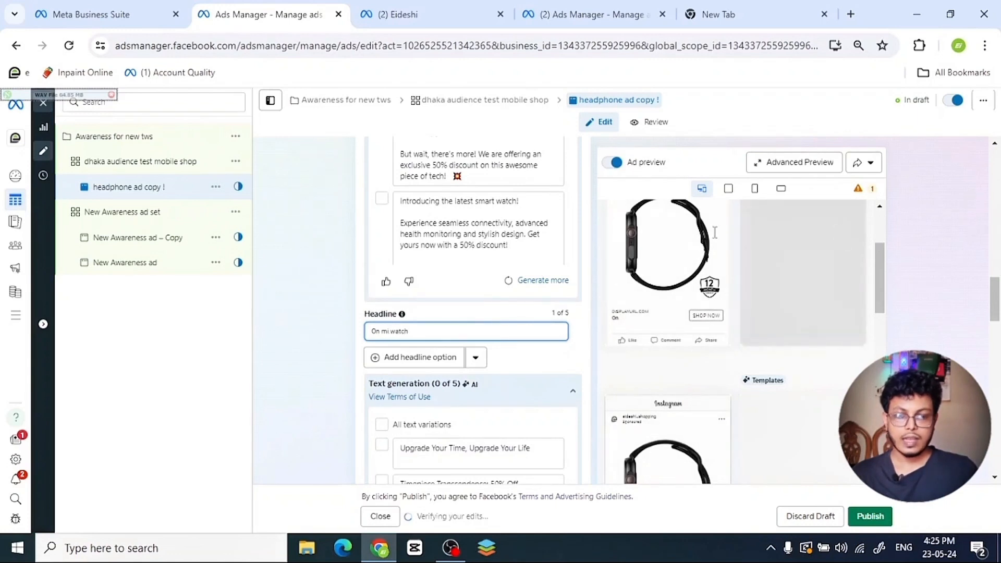
scroll(404, 289, "down", 3)
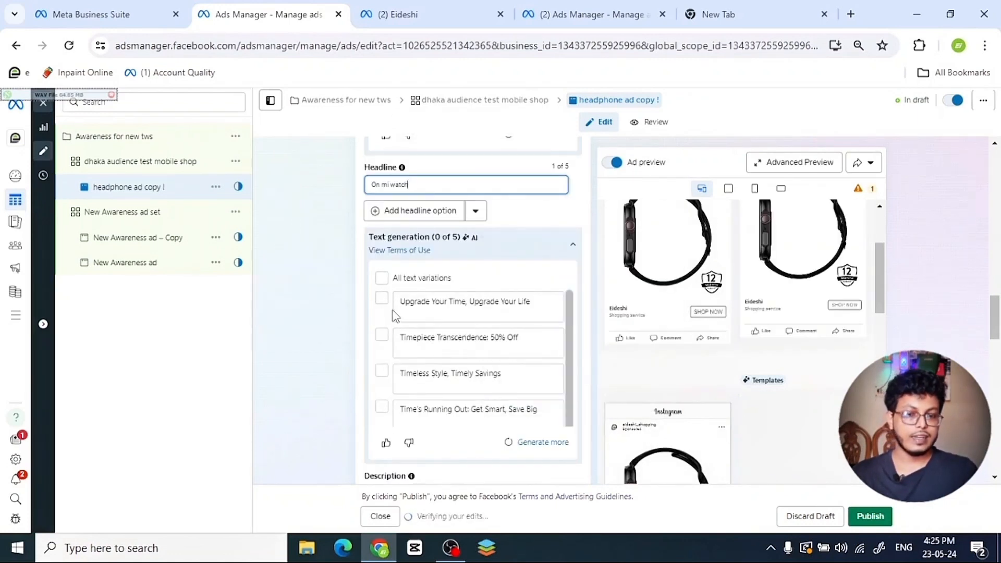
scroll(398, 369, "down", 1)
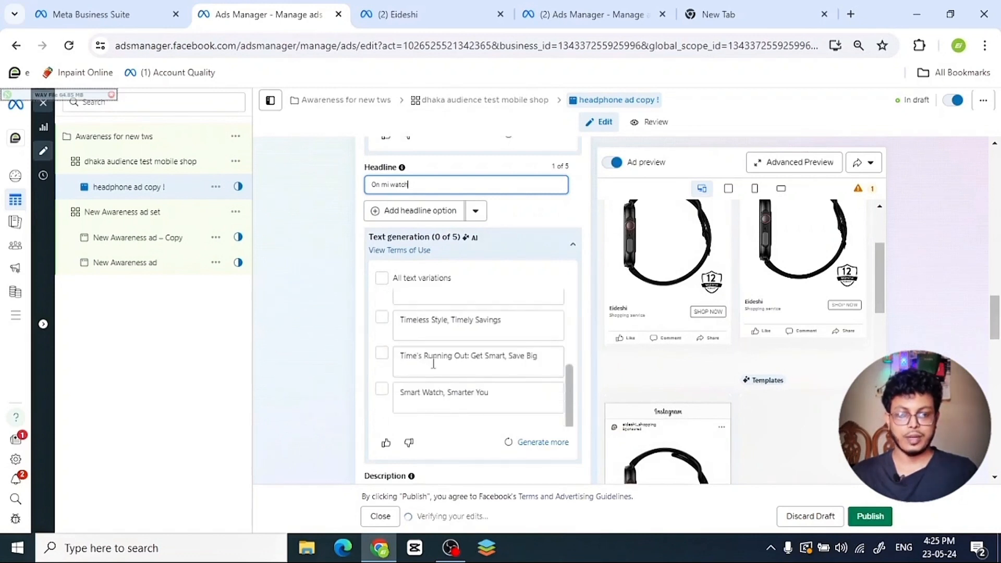
Leave the ad's description empty and set its call to action to Order now.
scroll(376, 360, "down", 3)
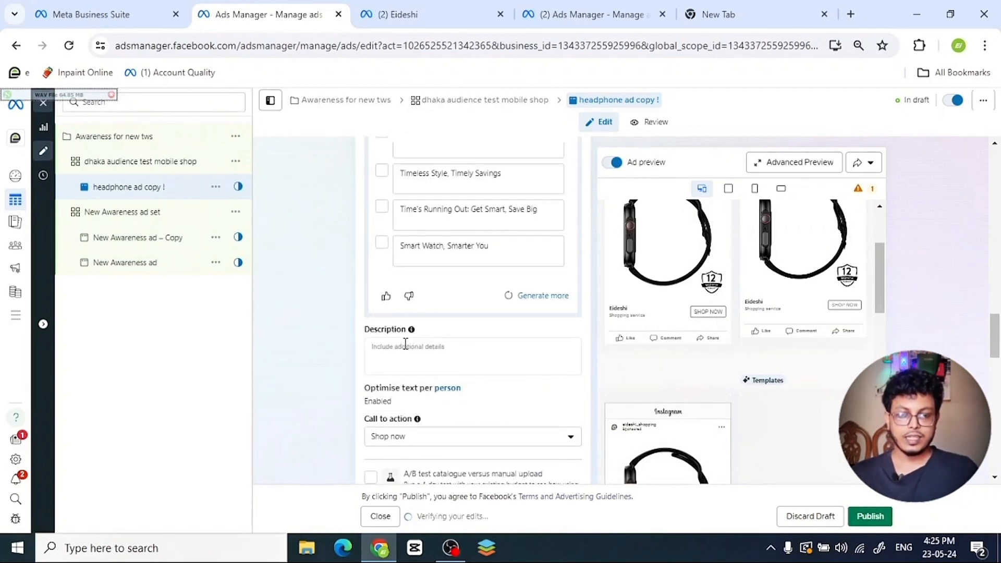
left_click(405, 345)
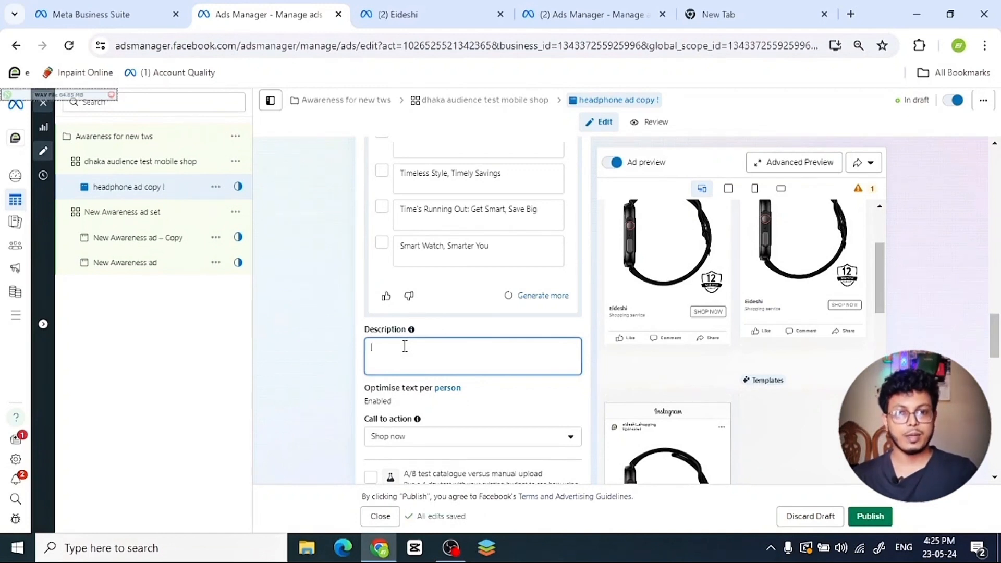
scroll(509, 266, "down", 3)
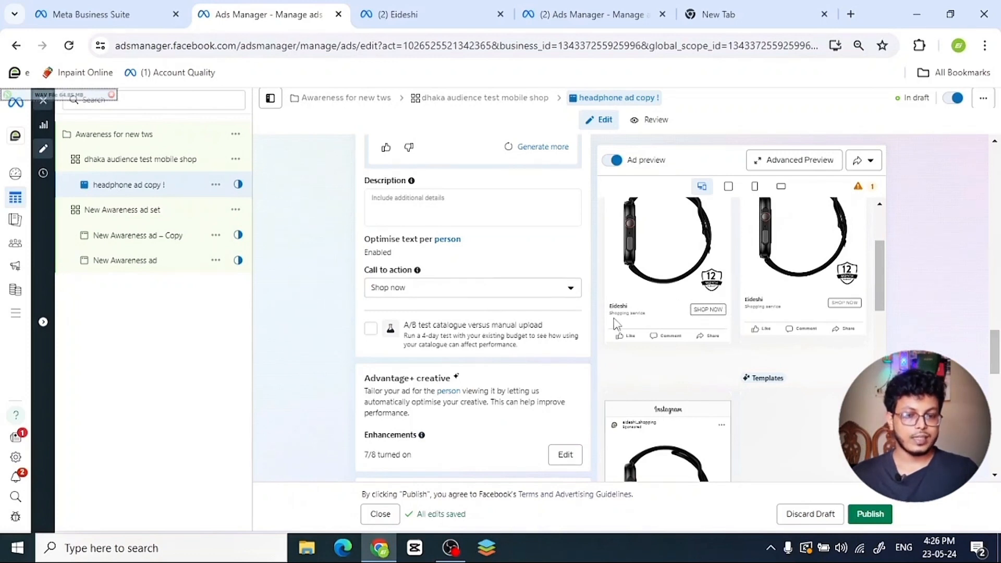
mouse_move(485, 329)
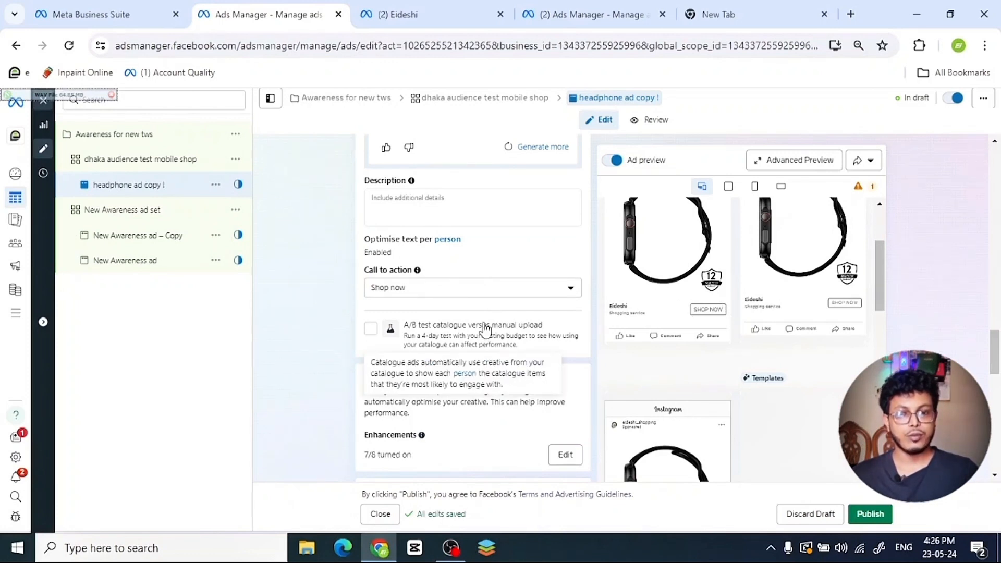
left_click(520, 292)
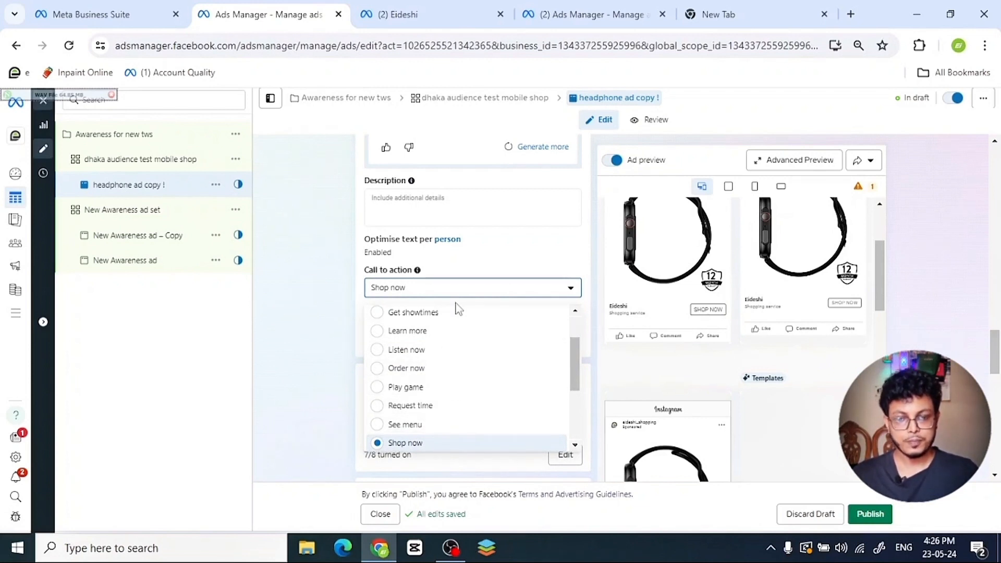
scroll(438, 406, "down", 2)
scroll(452, 387, "down", 2)
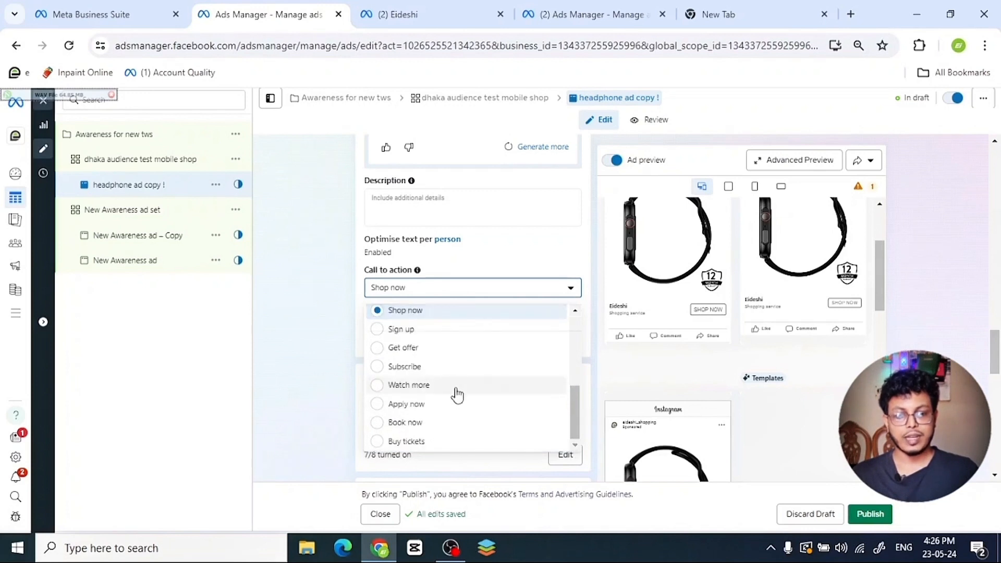
scroll(454, 391, "up", 3)
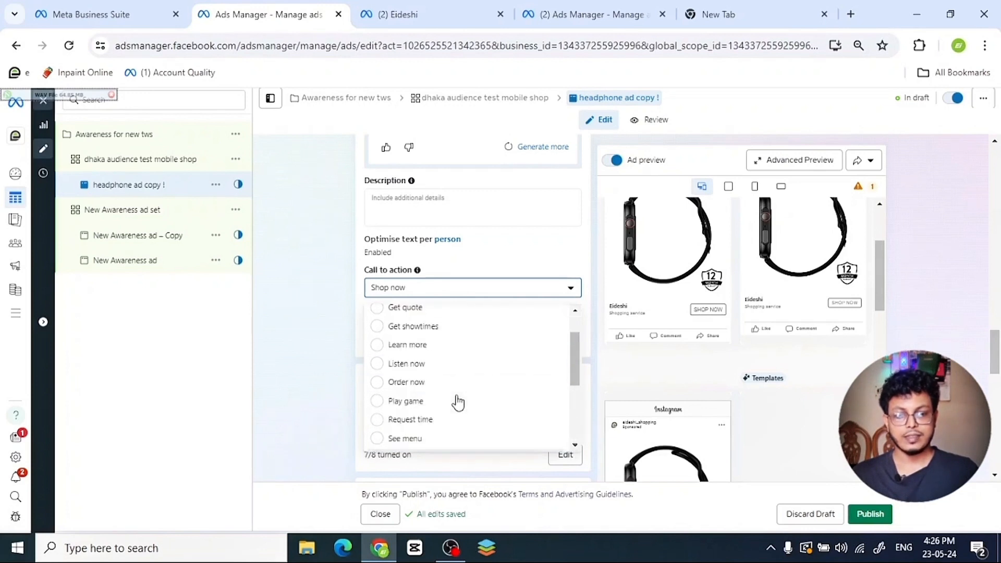
left_click(373, 385)
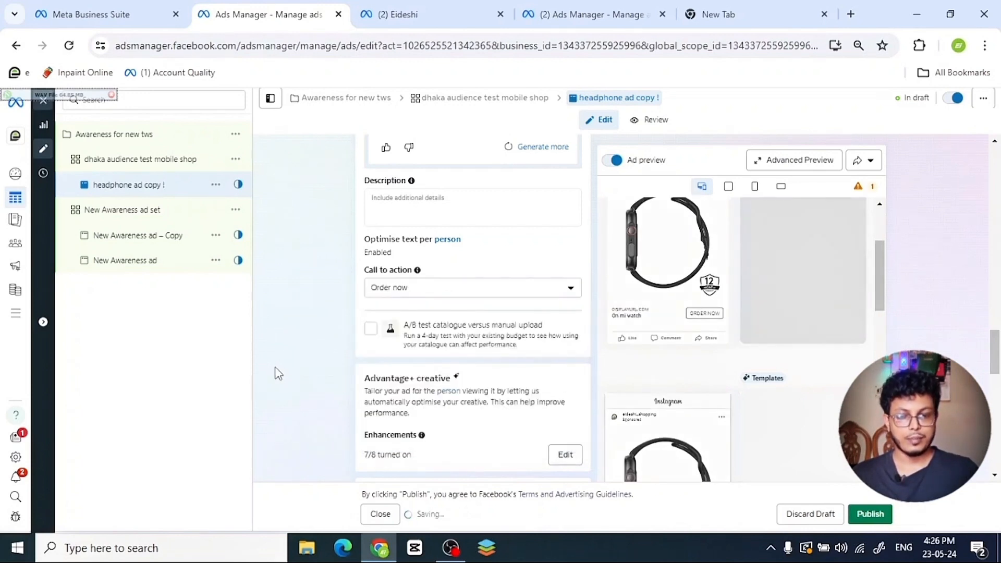
Review the ad's Advantage+ creative enhancements and close them without making changes.
scroll(315, 366, "down", 3)
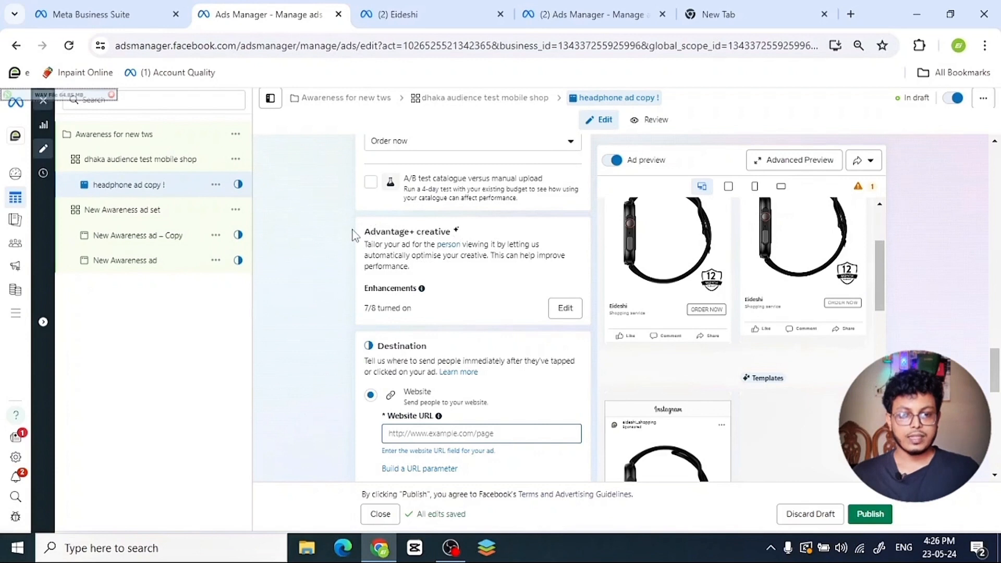
left_click(565, 310)
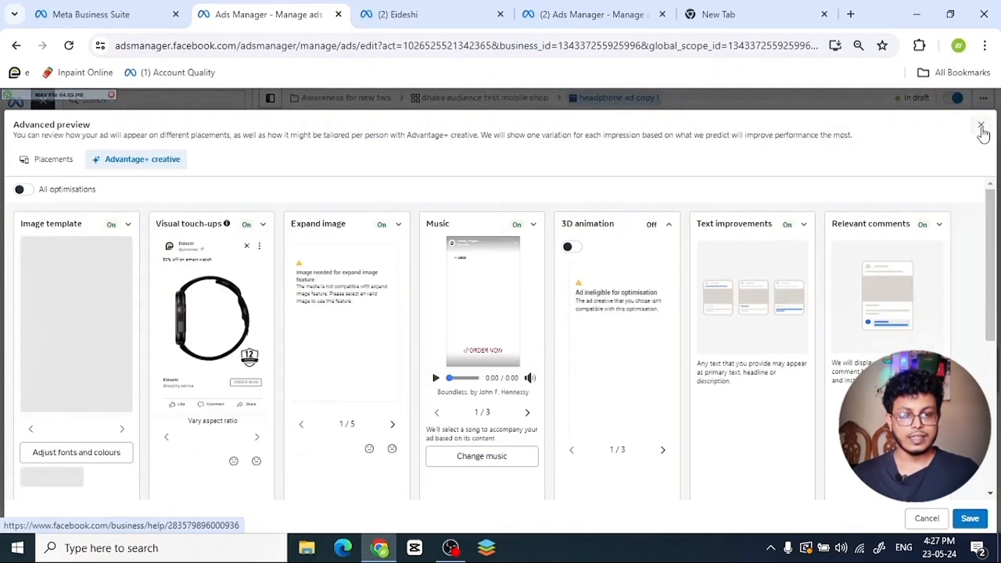
left_click(981, 128)
Examine the ad's call to action and its website destination settings, leaving the website URL empty.
scroll(422, 209, "up", 1)
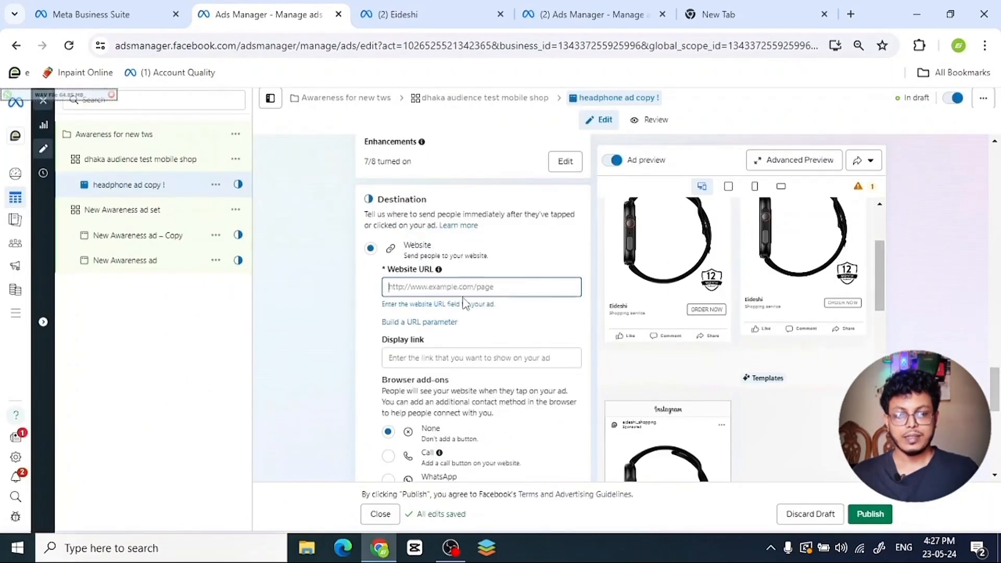
scroll(463, 303, "up", 6)
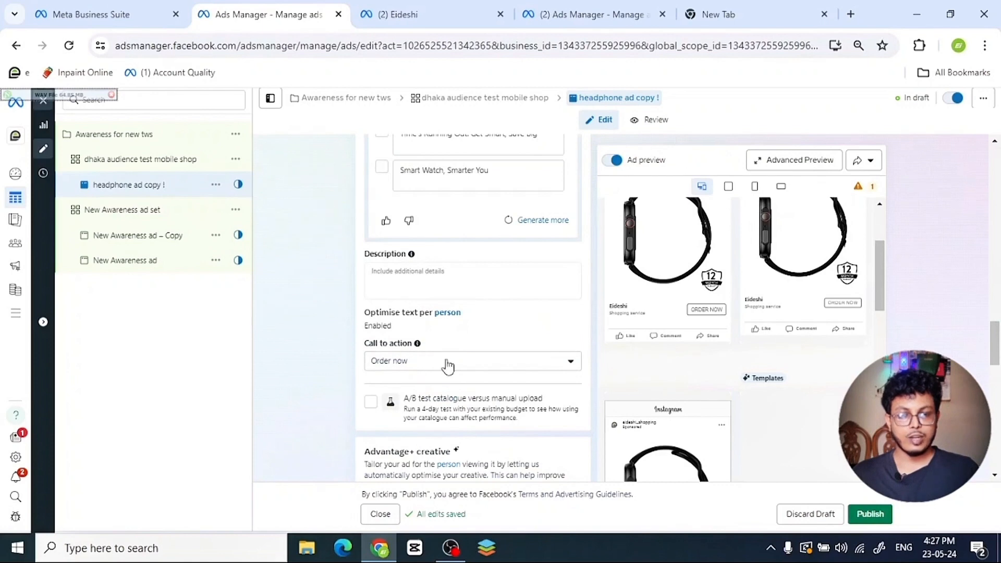
scroll(459, 334, "down", 6)
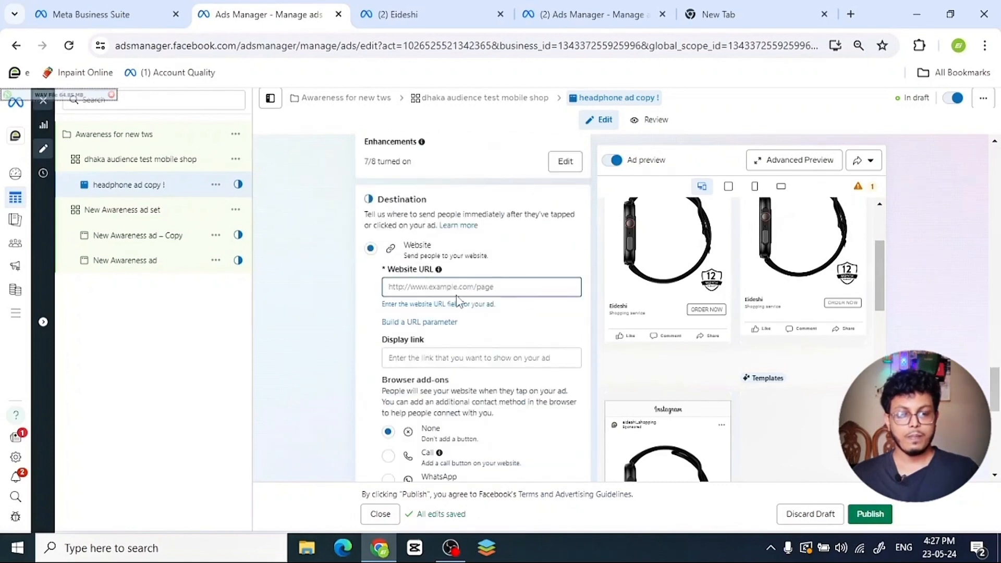
left_click(457, 287)
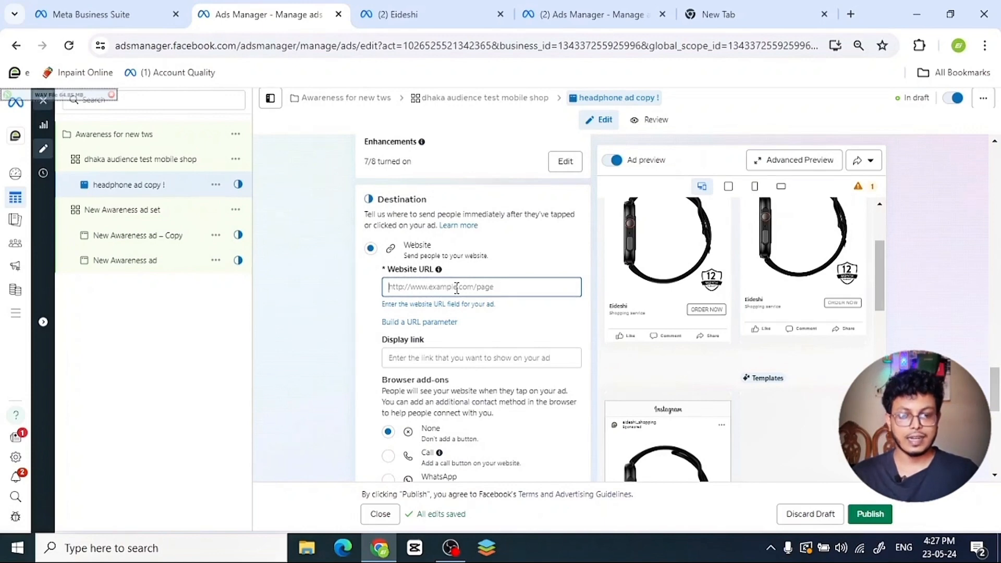
scroll(457, 288, "down", 3)
scroll(447, 264, "up", 2)
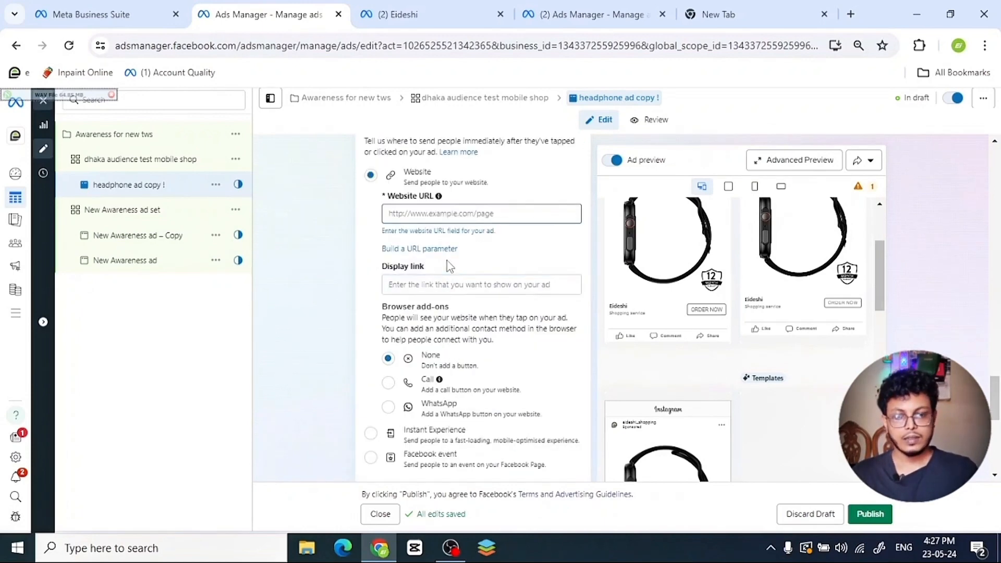
Try eideshi.com as the destination's display link, and clear the field again.
left_click(420, 286)
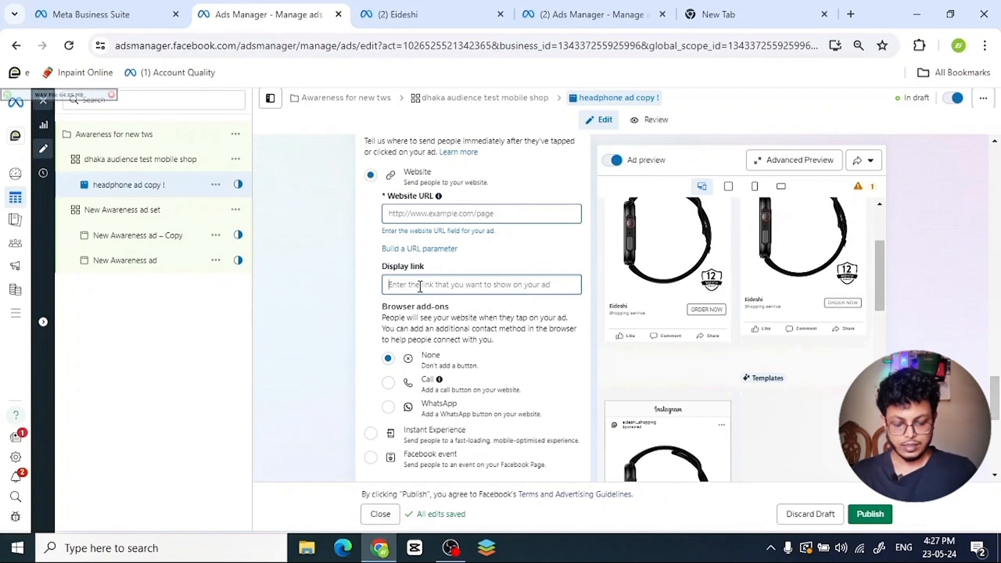
type("eideshi.com")
left_click_drag(420, 286, 378, 294)
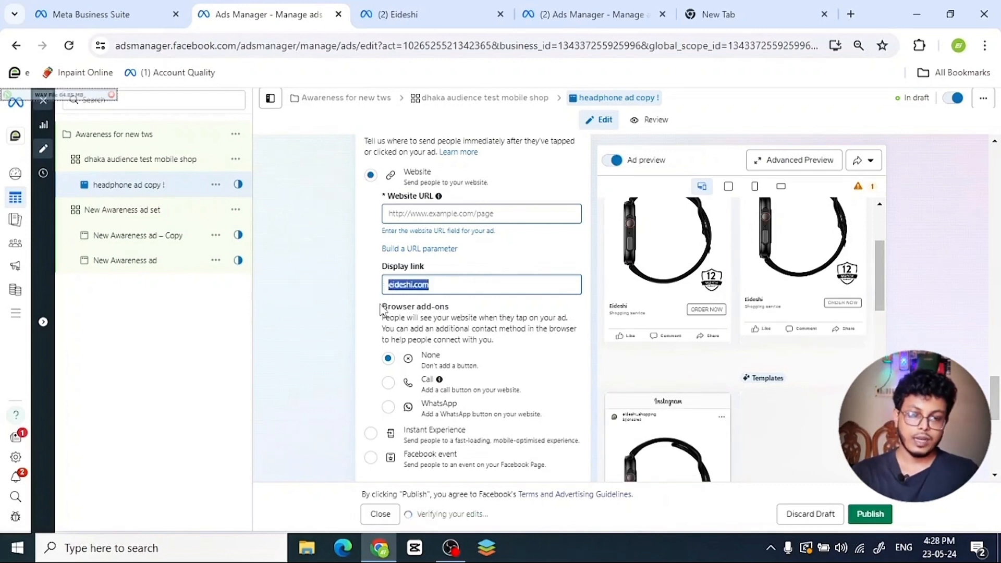
key("BackSpace")
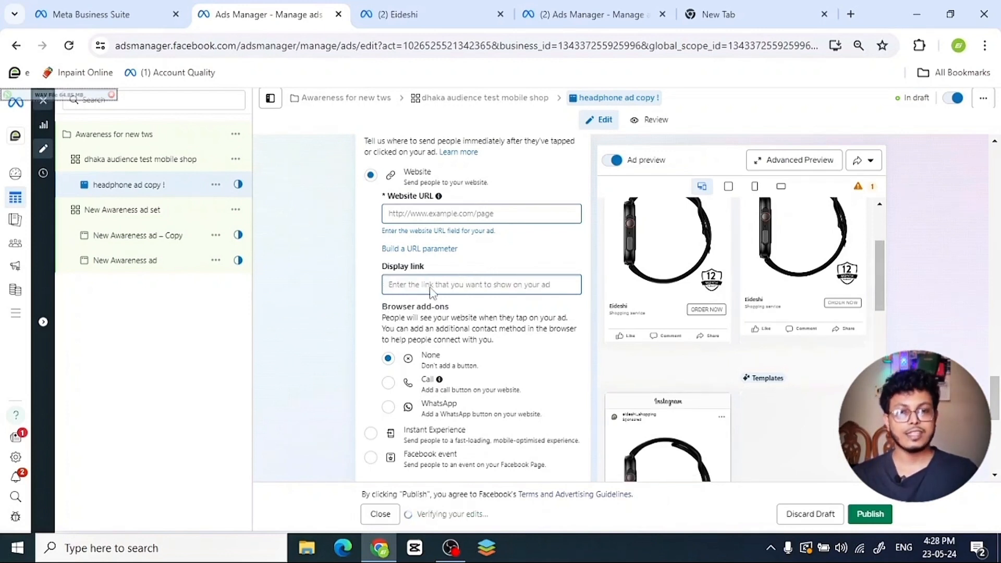
Examine the website destination's browser add-ons: None, Call and WhatsApp, plus the Instant Experience and Facebook event destinations.
scroll(446, 330, "down", 3)
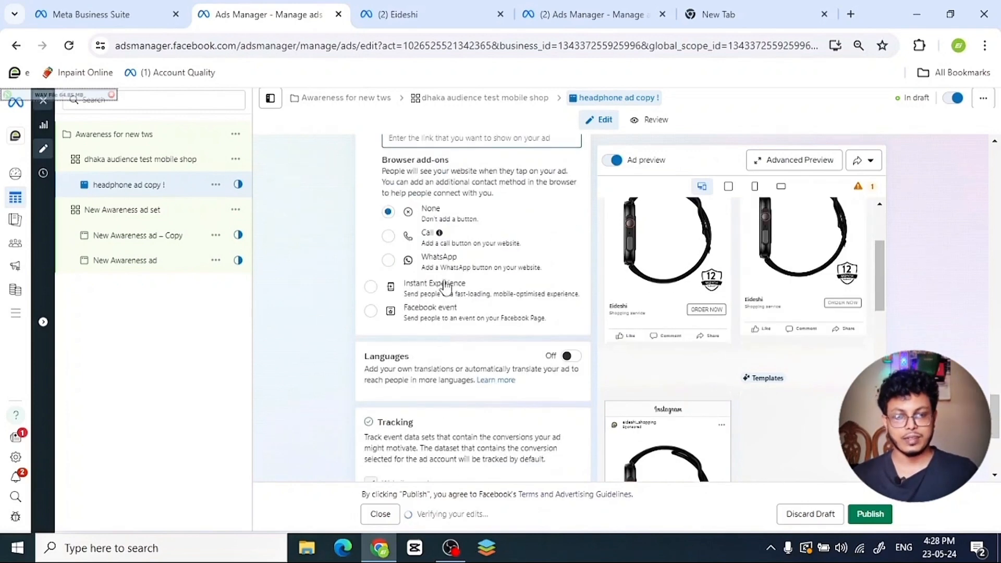
scroll(447, 286, "up", 2)
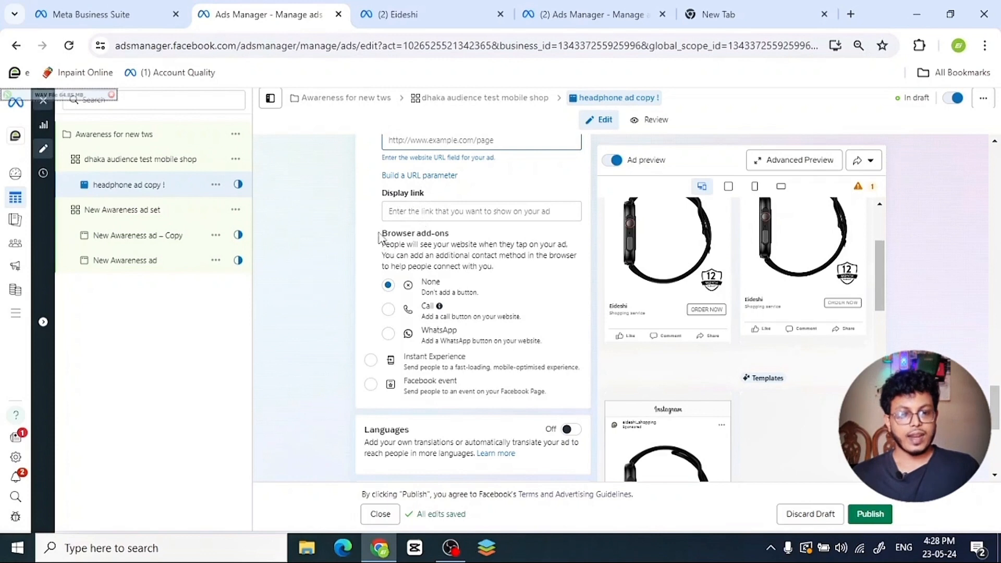
left_click_drag(379, 237, 447, 233)
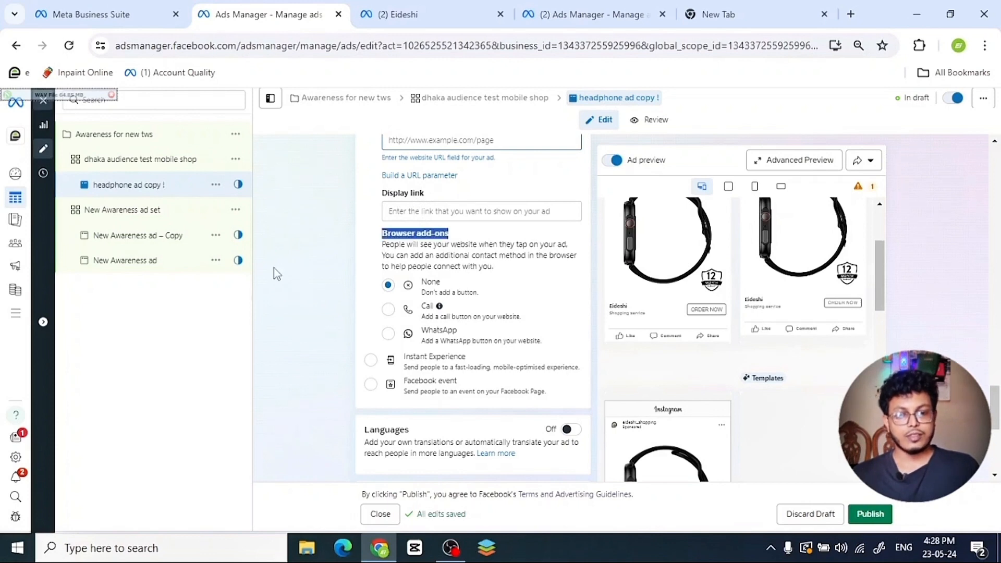
left_click(467, 244)
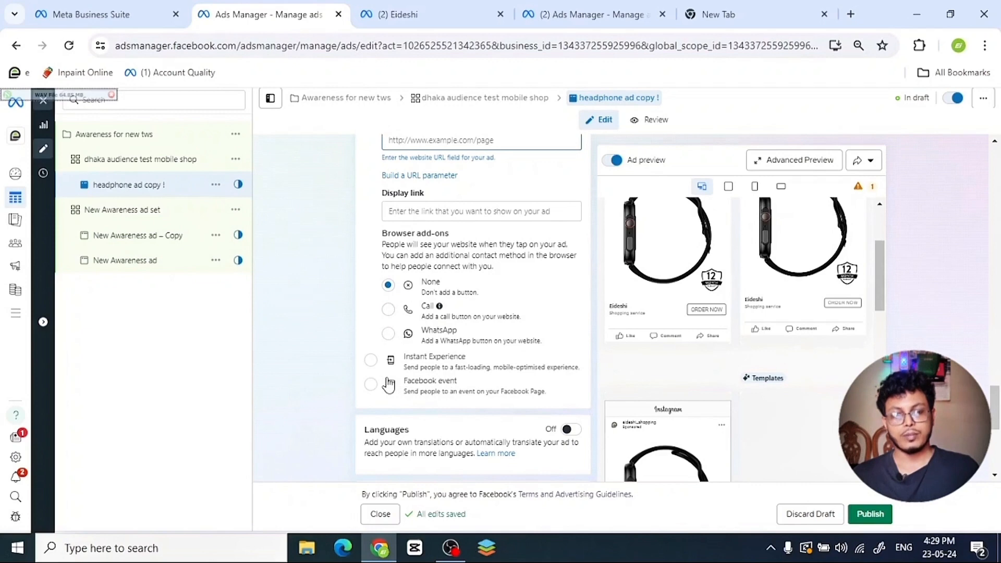
Turn on the ad's Languages option to check its translation settings, and turn it off again.
scroll(454, 358, "down", 4)
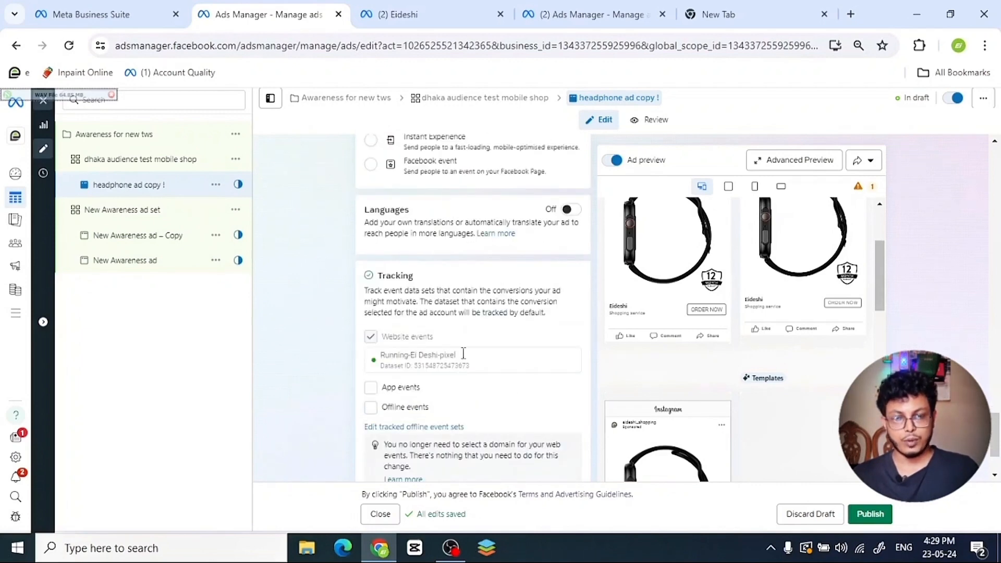
left_click(572, 211)
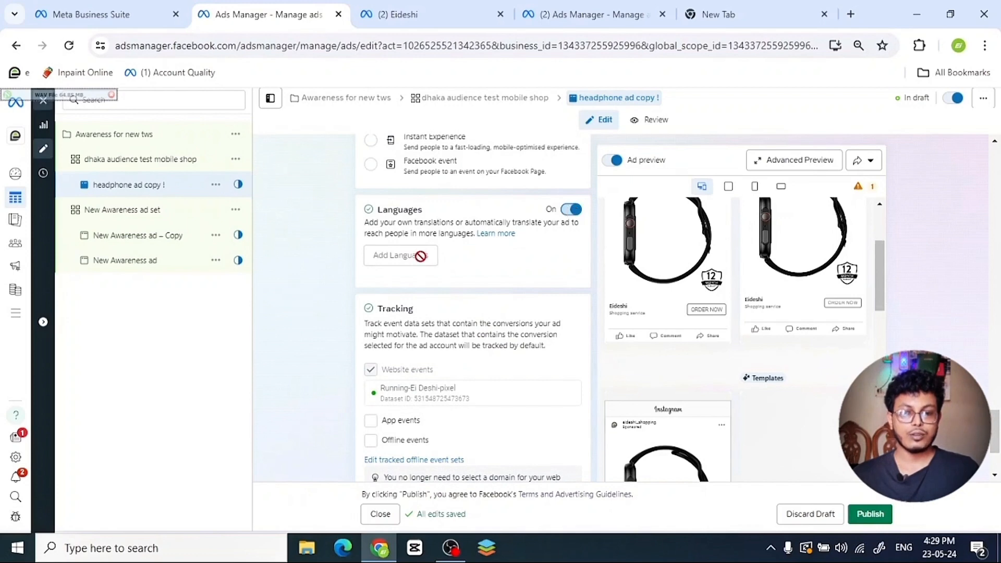
left_click(573, 211)
Examine the ad's tracking settings, including website events and the optional URL parameters, leaving the parameters empty.
scroll(470, 334, "down", 3)
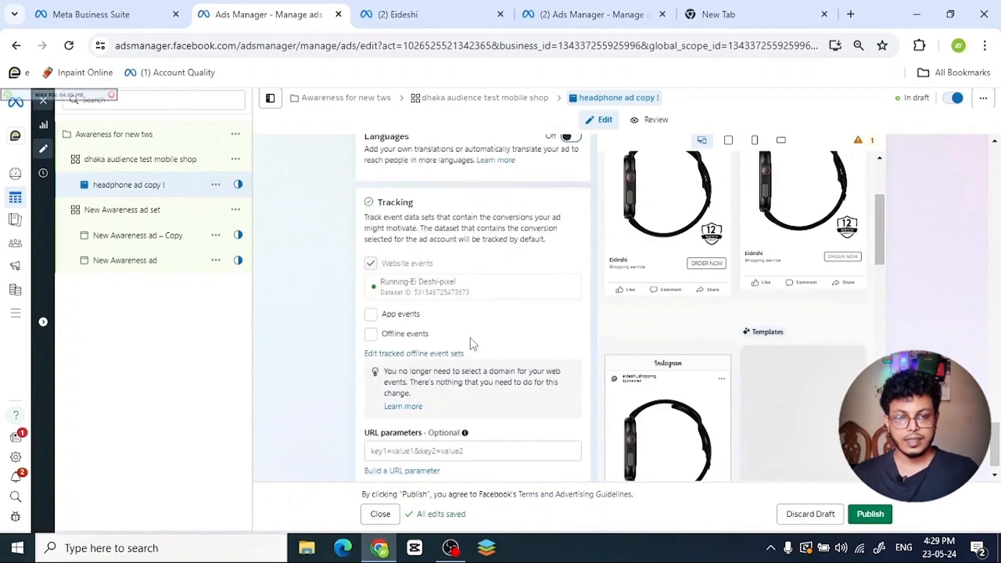
left_click(370, 241)
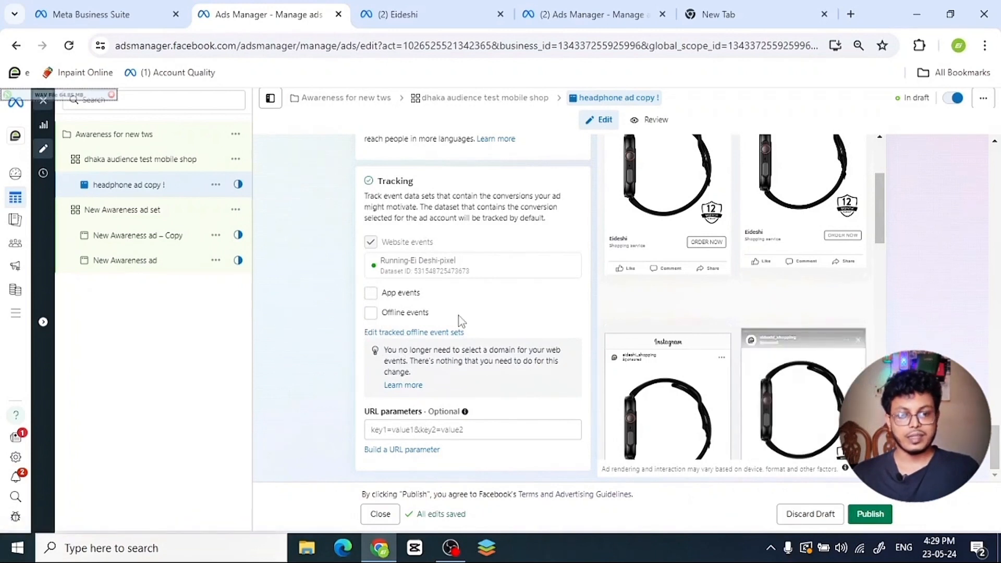
left_click(430, 433)
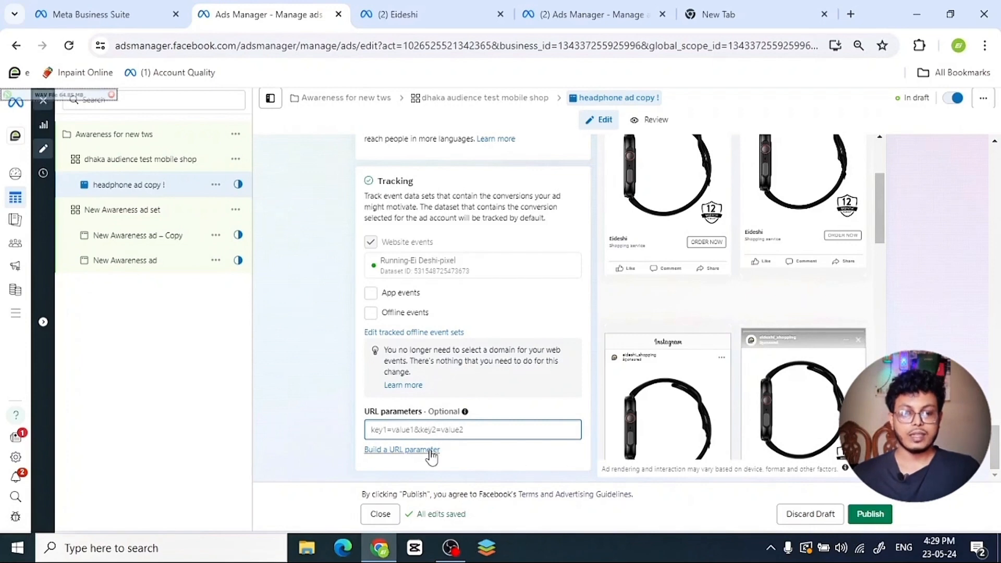
left_click(484, 407)
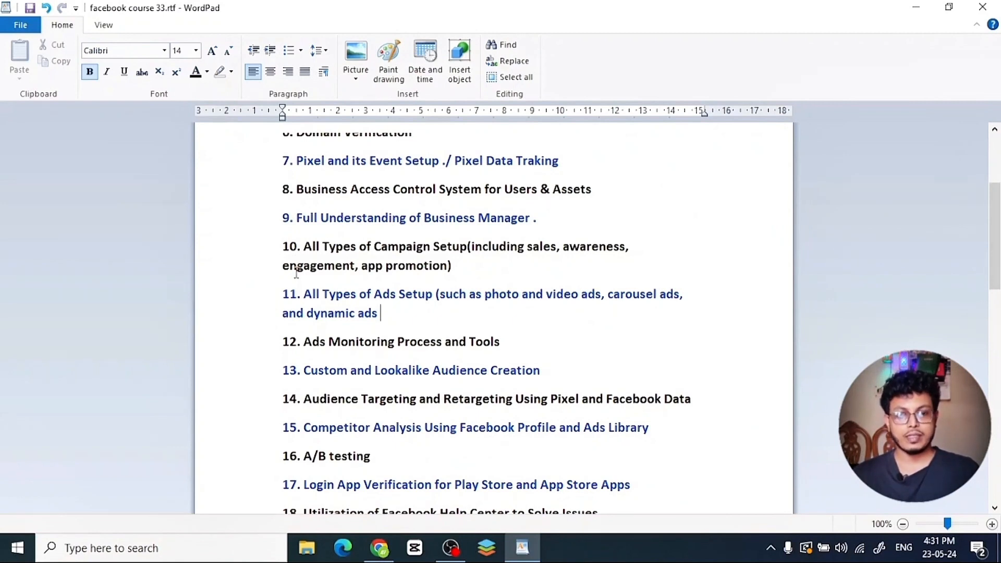
Switch to the course outline facebook course 33.rtf in WordPad and append ", Collection ad," to item 11 on ad types.
left_click_drag(472, 247, 599, 261)
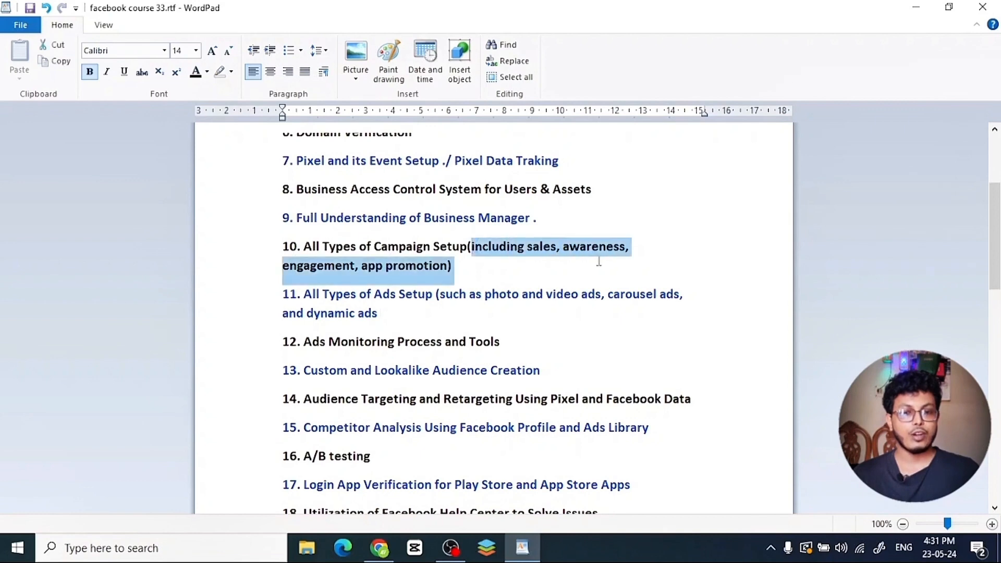
scroll(498, 277, "down", 2)
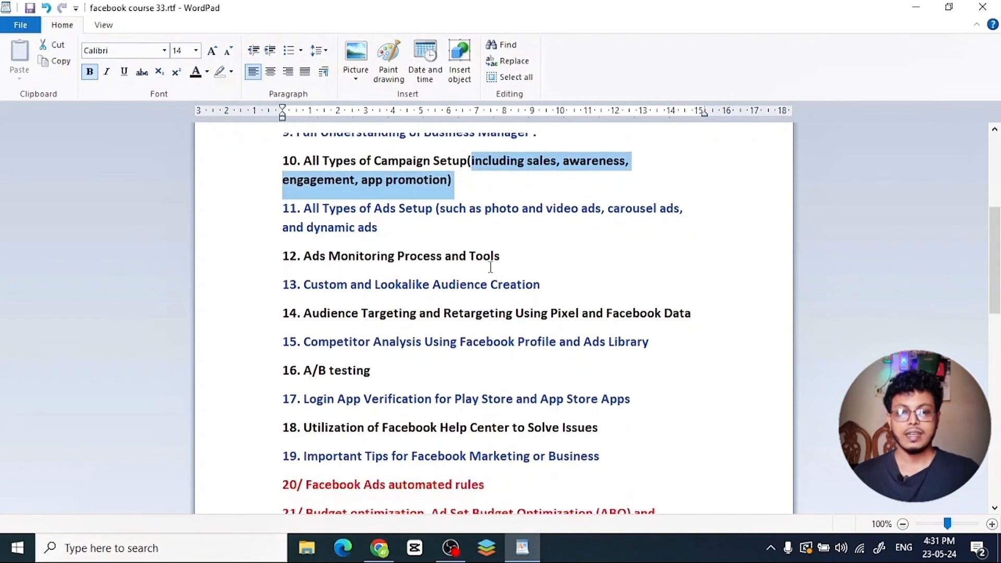
left_click(439, 240)
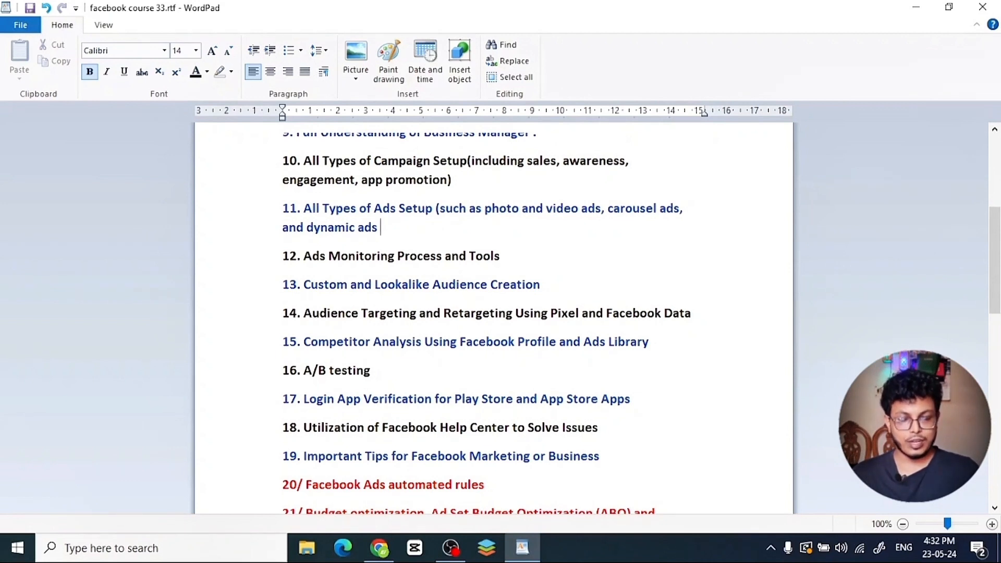
type(".")
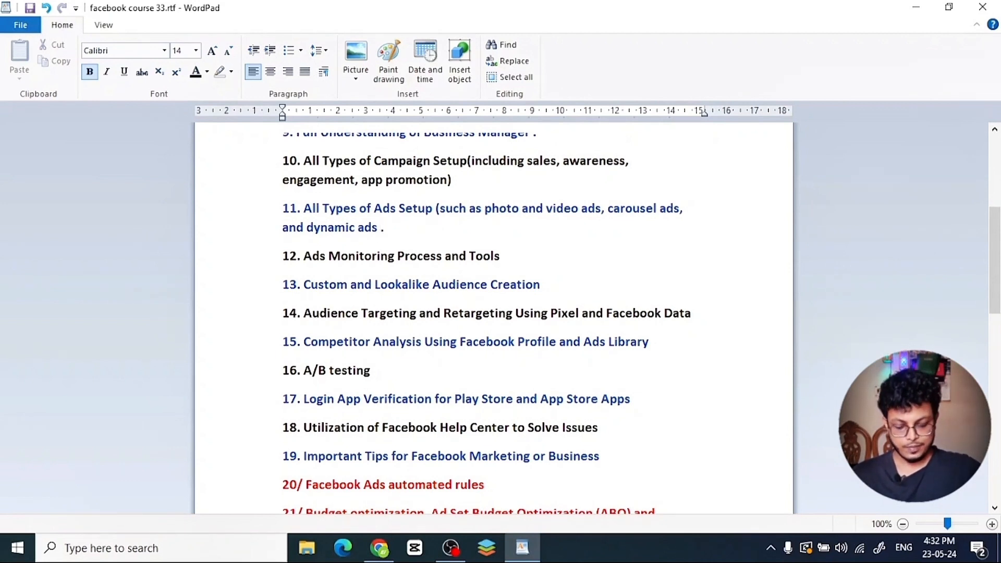
key("BackSpace")
type(", C")
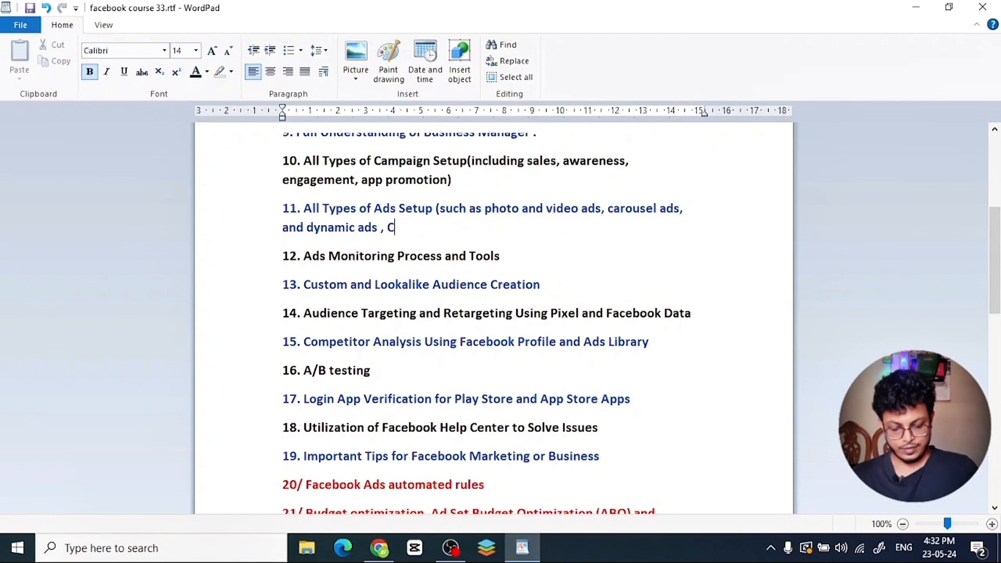
type("ollection ad")
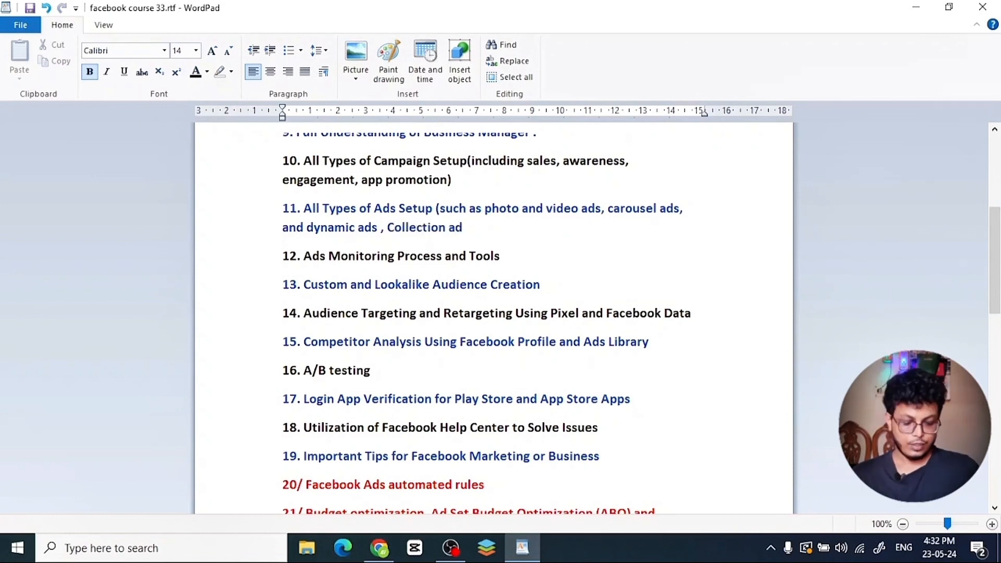
type(",")
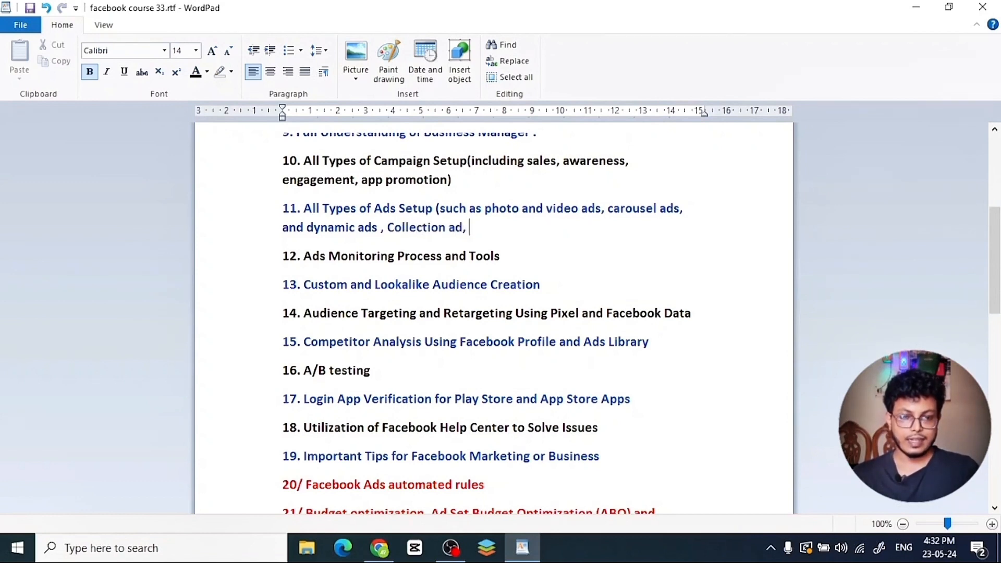